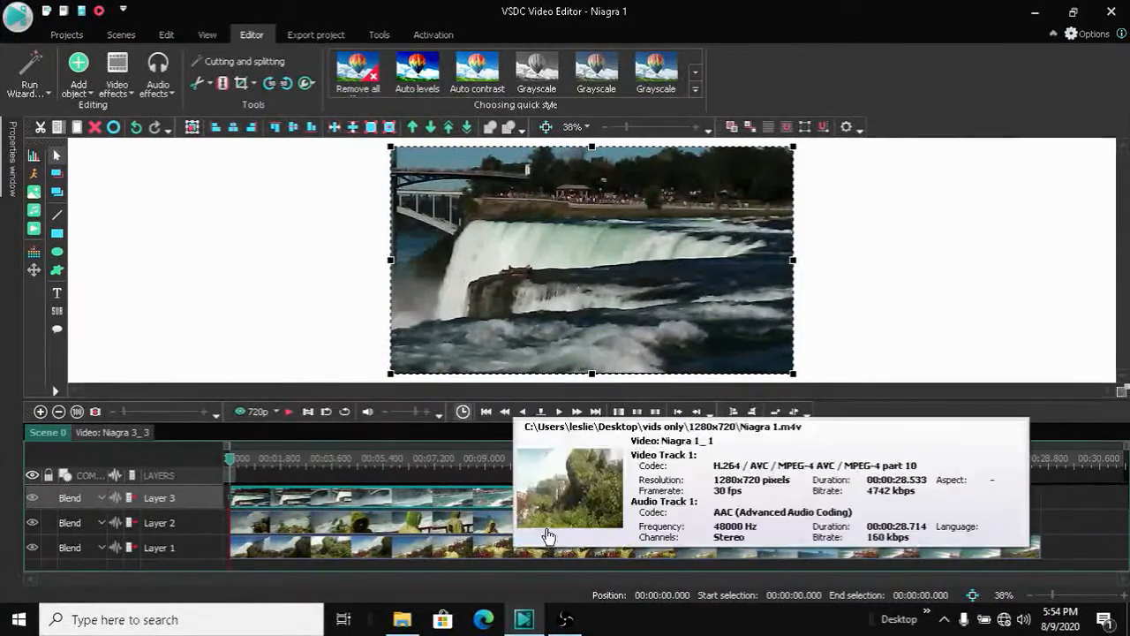
Hide Layer 2 and Layer 1 so that only the Layer 3 clip is displayed
{"action": "left_click", "coordinate": [33, 523]}
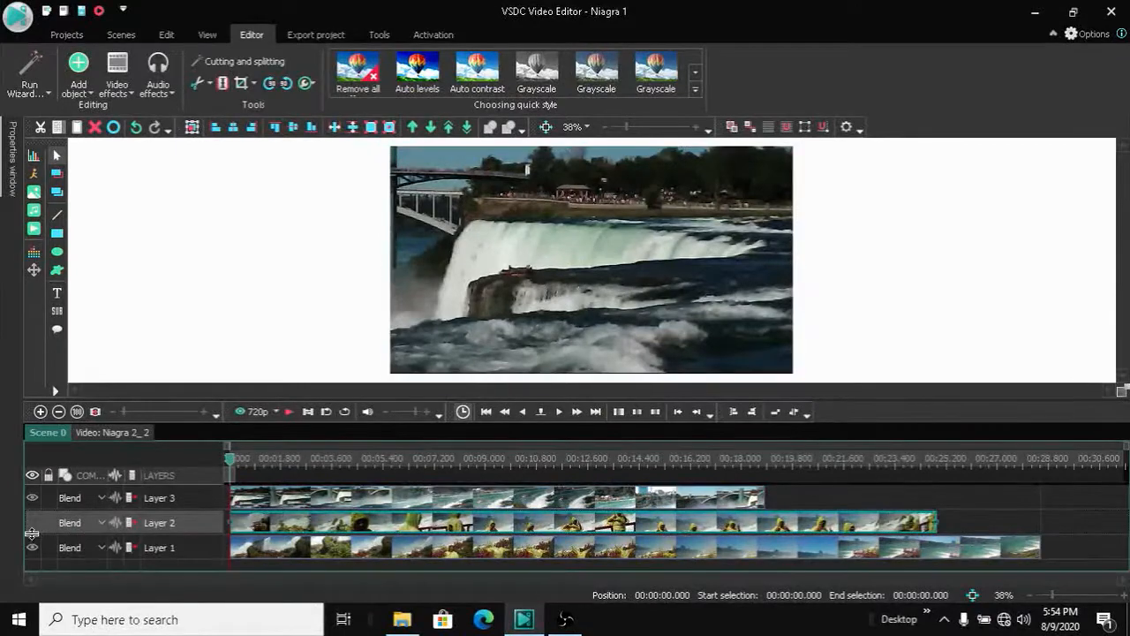
{"action": "left_click", "coordinate": [32, 549]}
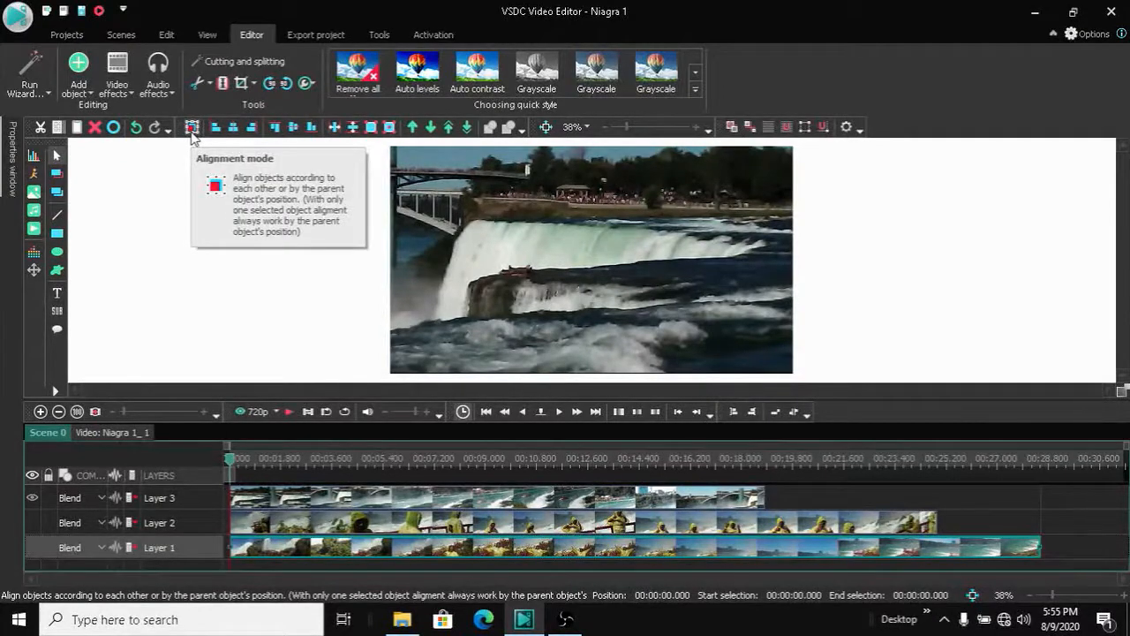
Turn on alignment mode for aligning objects by the parent object's position
{"action": "left_click", "coordinate": [170, 30]}
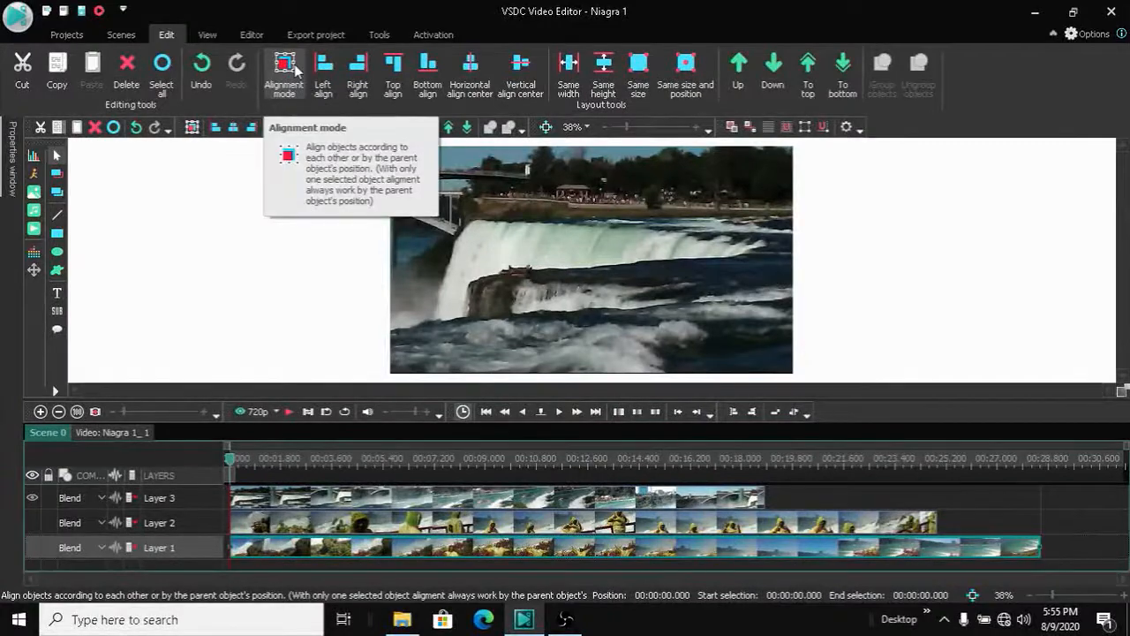
{"action": "left_click", "coordinate": [192, 128]}
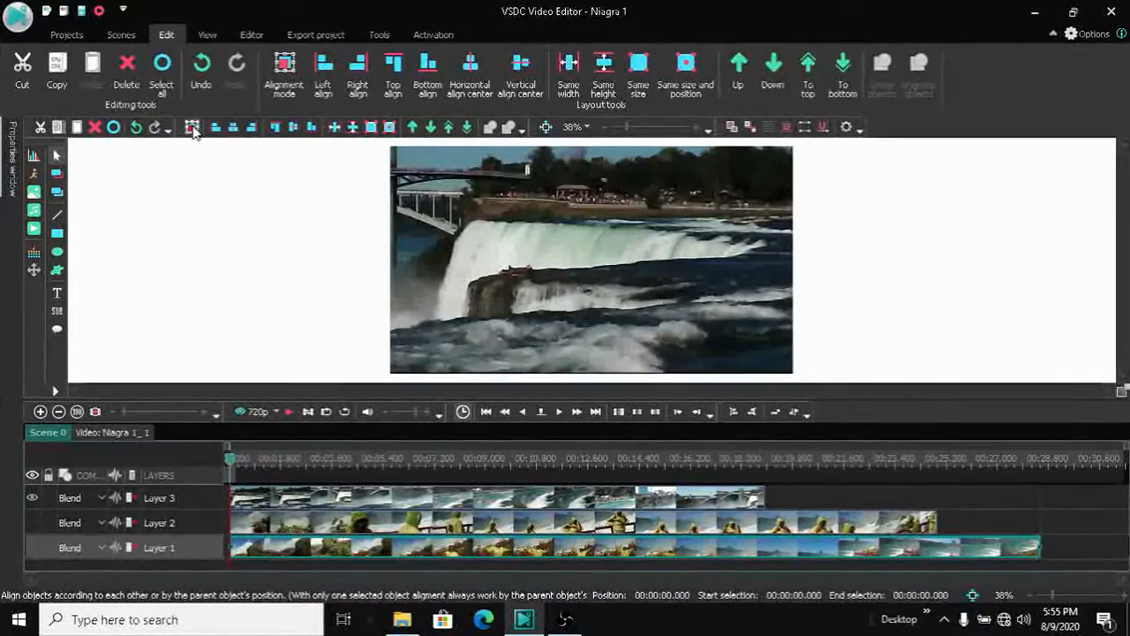
{"action": "left_click", "coordinate": [192, 128]}
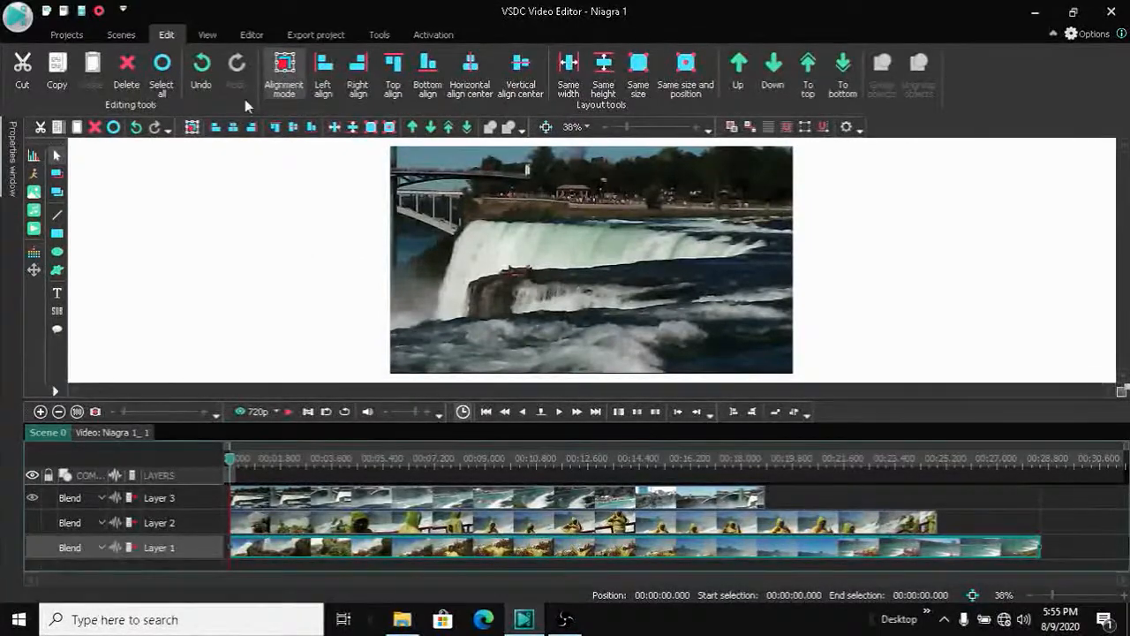
{"action": "left_click", "coordinate": [191, 129]}
{"action": "left_click", "coordinate": [190, 128]}
{"action": "left_click", "coordinate": [191, 129]}
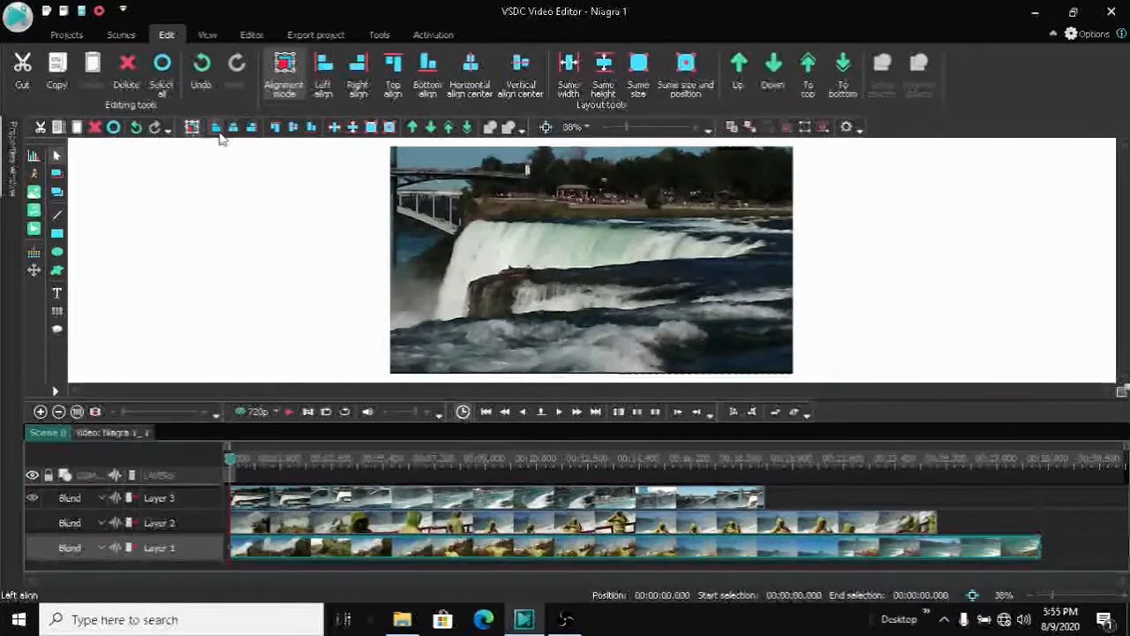
Offset the Niagra 3 clip to either side of the scene frame and left-align it each time
{"action": "left_click", "coordinate": [214, 128]}
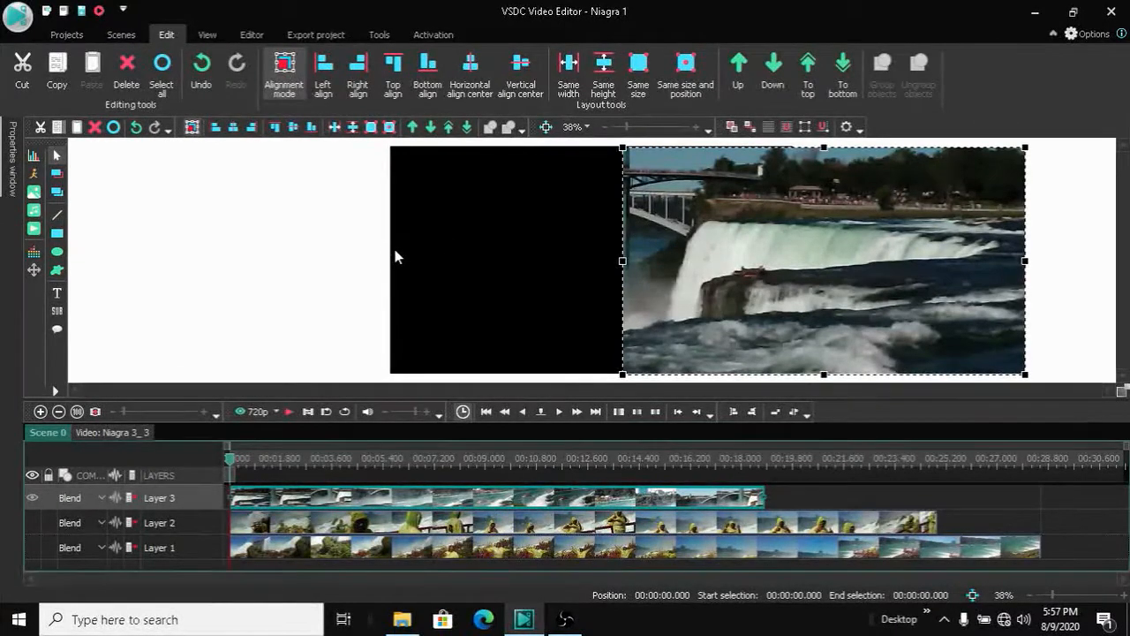
{"action": "left_click_drag", "start_coordinate": [830, 237], "coordinate": [312, 289]}
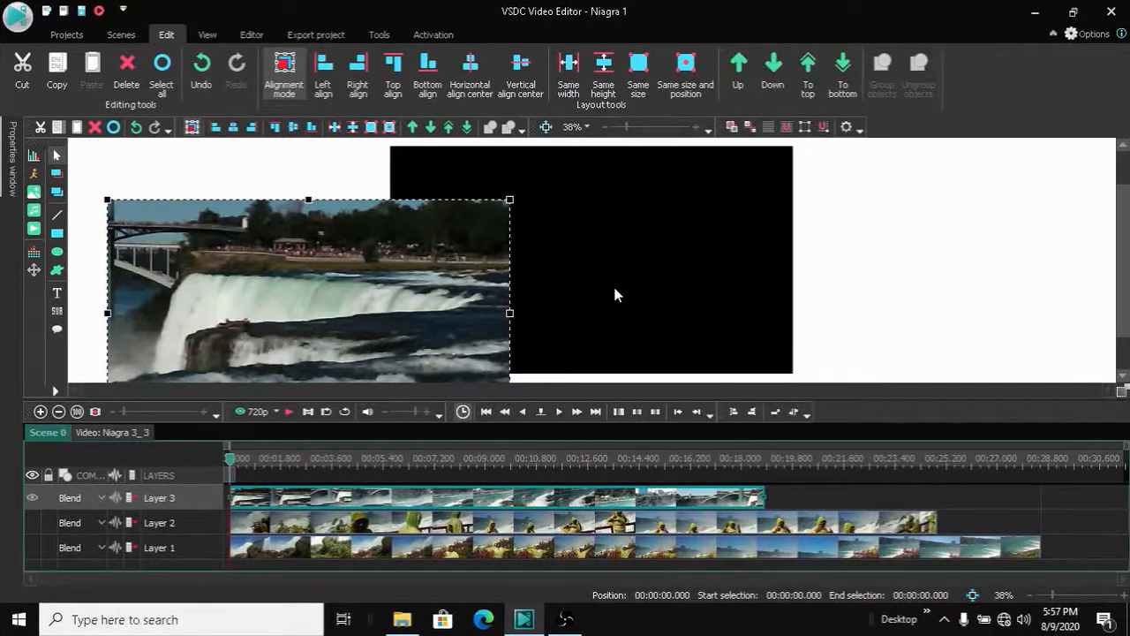
{"action": "left_click", "coordinate": [218, 129]}
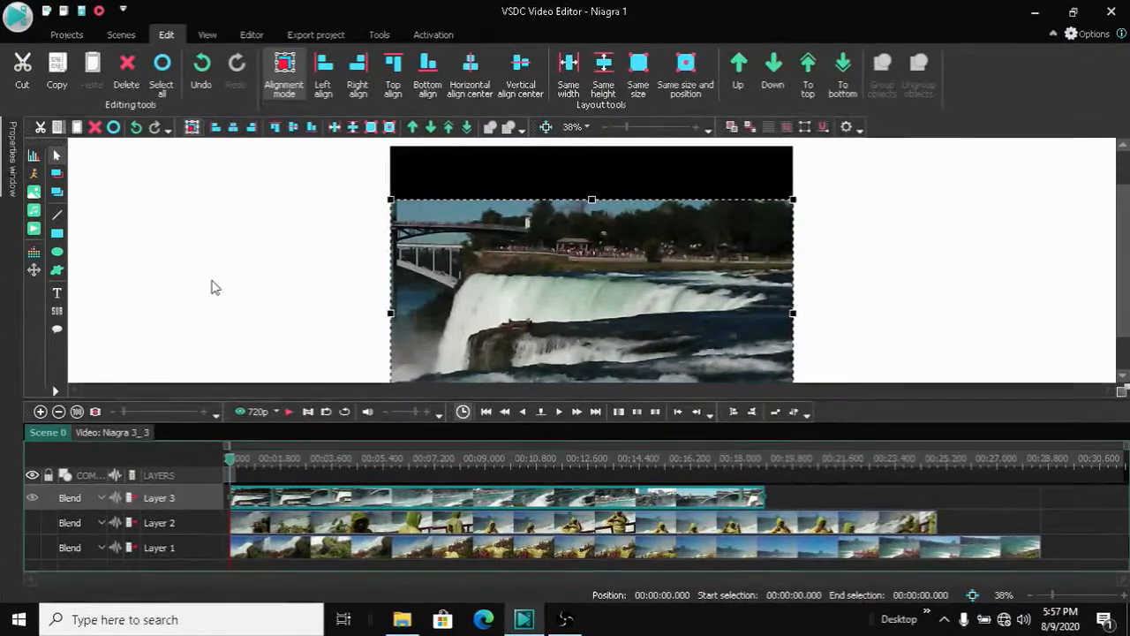
{"action": "left_click_drag", "start_coordinate": [533, 302], "coordinate": [873, 382]}
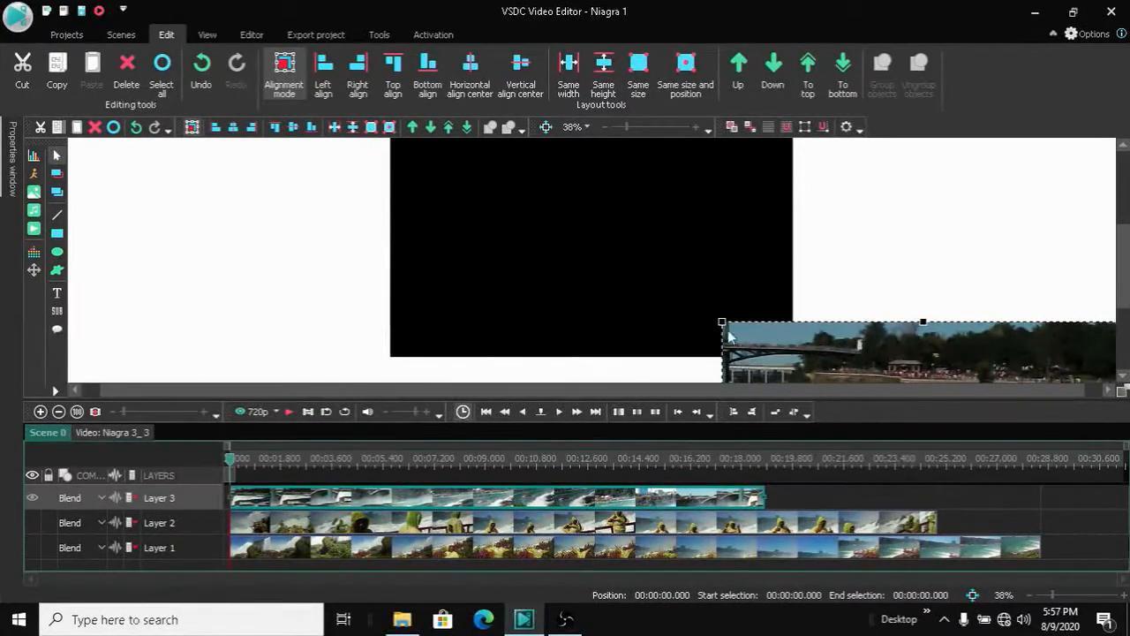
{"action": "left_click", "coordinate": [216, 129]}
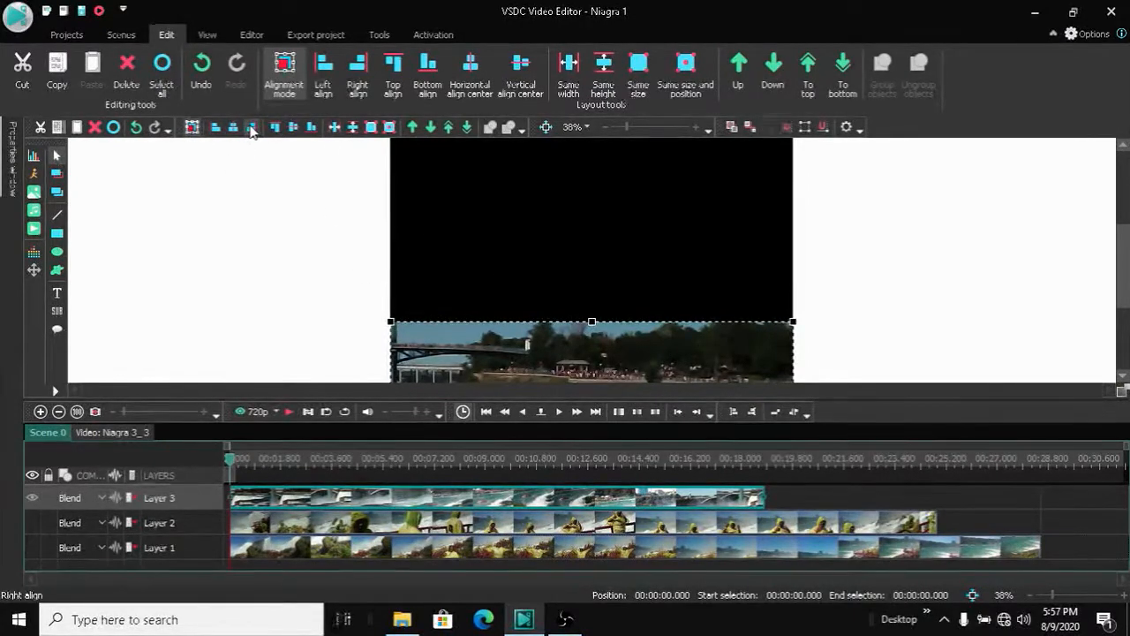
Displace the Niagra 3 clip beyond the right and left sides of the frame, right-aligning it after each displacement
{"action": "left_click_drag", "start_coordinate": [726, 357], "coordinate": [980, 339]}
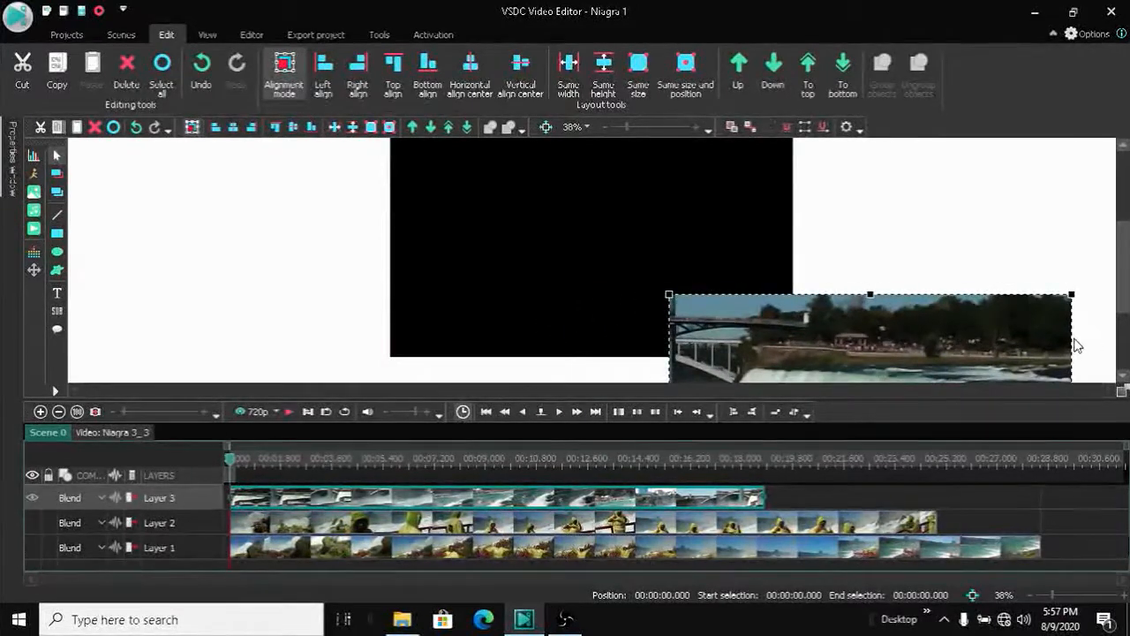
{"action": "left_click", "coordinate": [251, 128]}
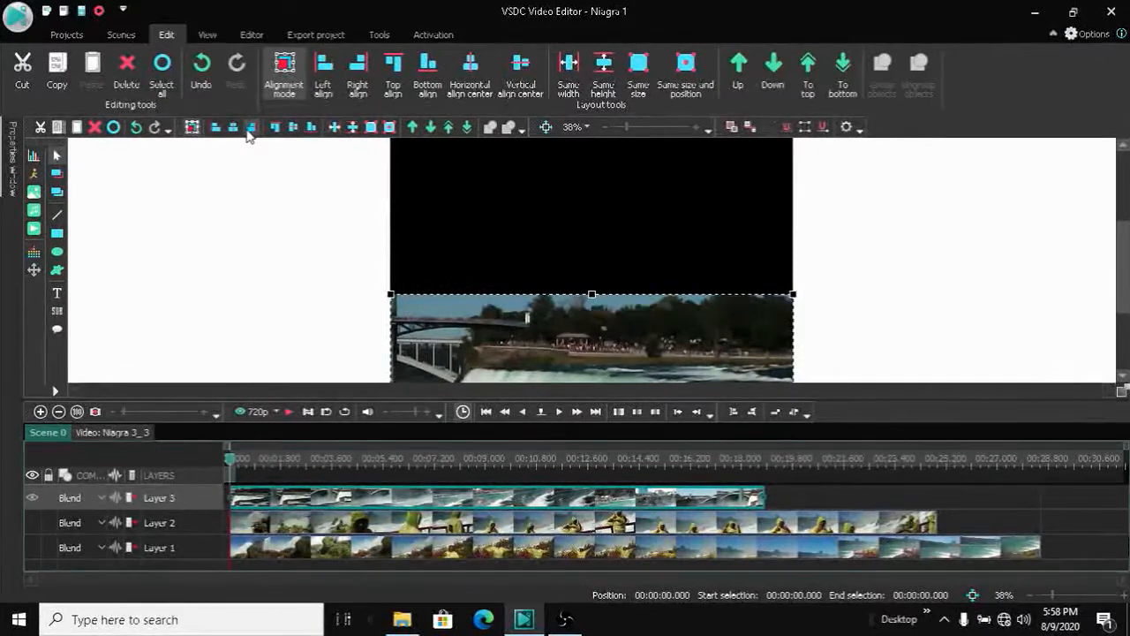
{"action": "left_click_drag", "start_coordinate": [535, 331], "coordinate": [234, 317]}
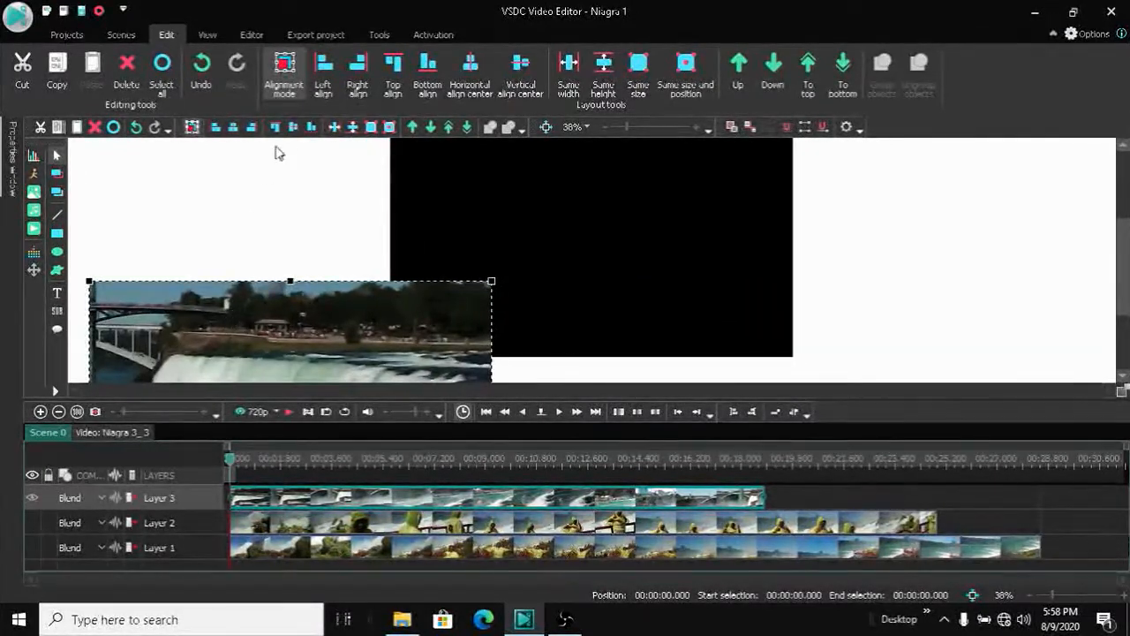
{"action": "left_click_drag", "start_coordinate": [265, 308], "coordinate": [116, 184]}
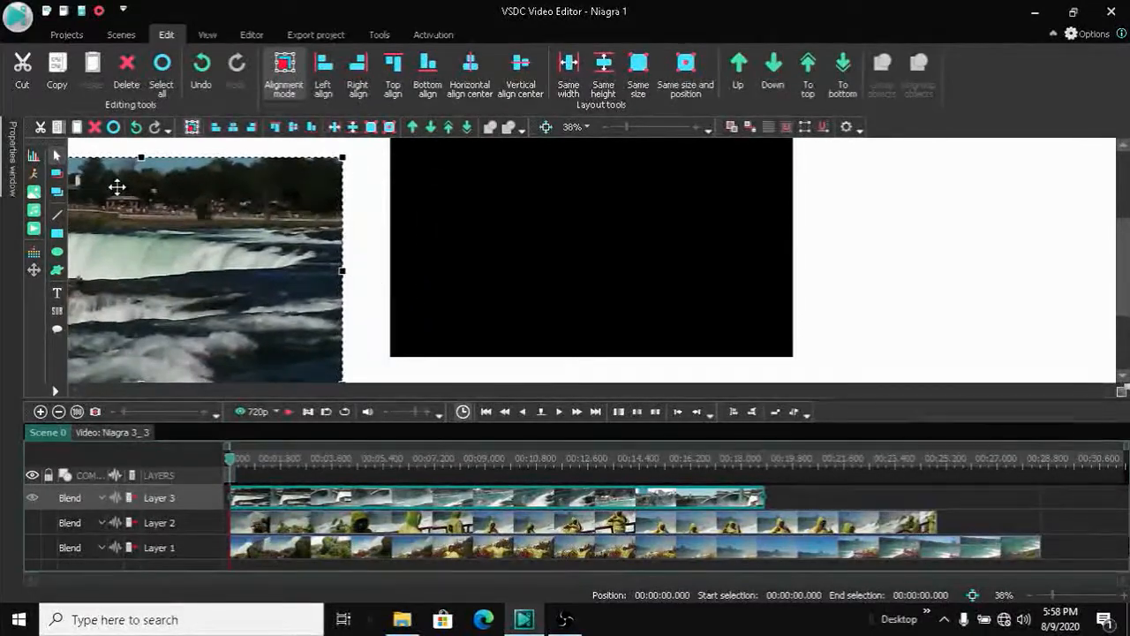
{"action": "left_click", "coordinate": [252, 130]}
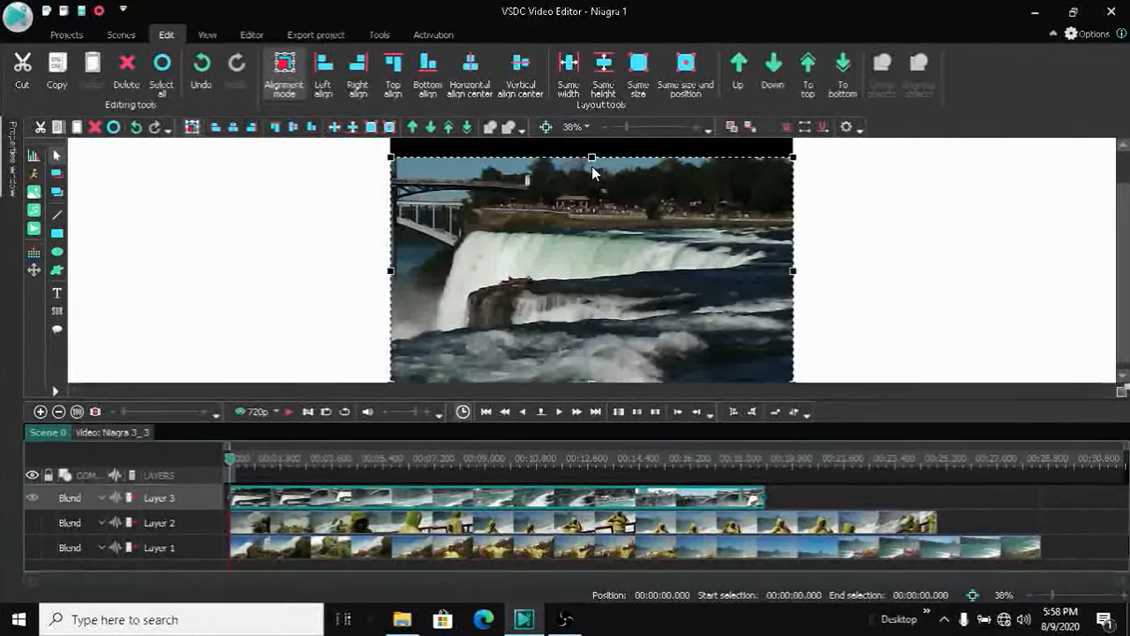
Shift the Niagra 3 clip off to each side of the frame and centre it horizontally each time
{"action": "mouse_move", "coordinate": [571, 306]}
{"action": "left_mouse_down"}
{"action": "mouse_move", "coordinate": [570, 292]}
{"action": "mouse_move", "coordinate": [565, 300]}
{"action": "left_mouse_up"}
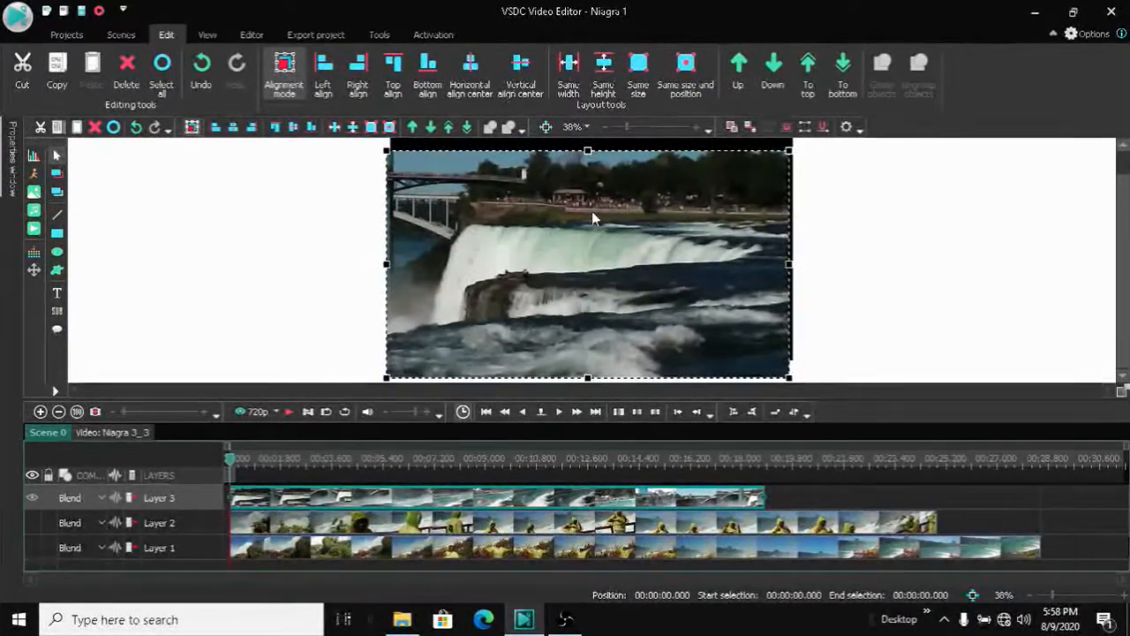
{"action": "left_click_drag", "start_coordinate": [590, 213], "coordinate": [307, 239]}
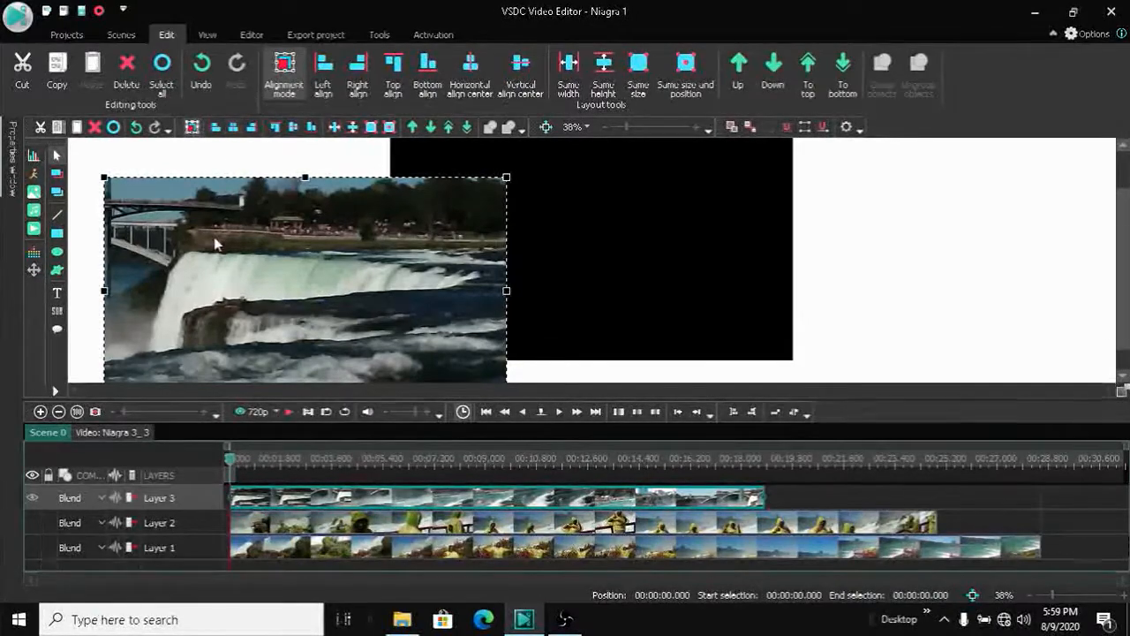
{"action": "left_click", "coordinate": [233, 127]}
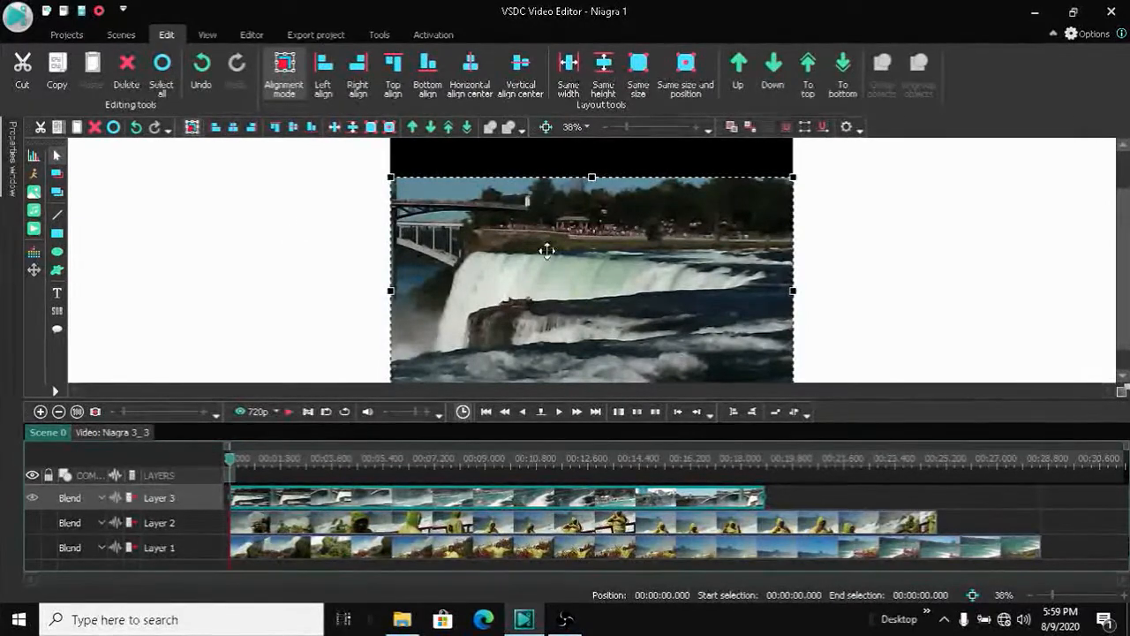
{"action": "left_click_drag", "start_coordinate": [546, 250], "coordinate": [840, 263]}
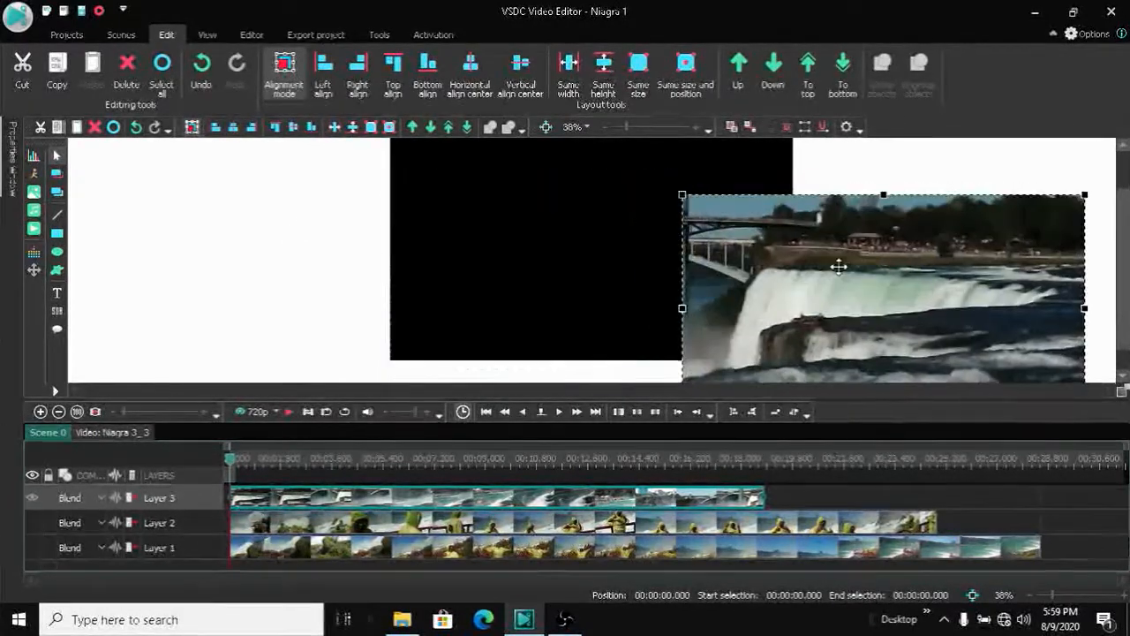
{"action": "left_click", "coordinate": [233, 127]}
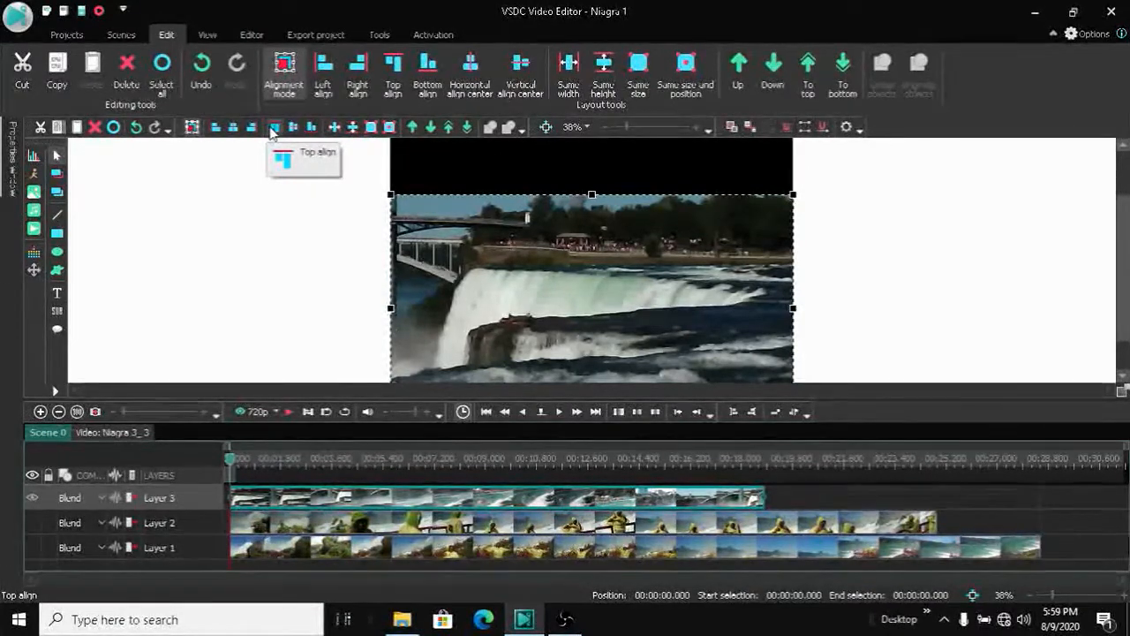
Move the Niagra 3 clip below and then above the frame's top edge, top-aligning it after each move
{"action": "left_click_drag", "start_coordinate": [644, 285], "coordinate": [640, 309]}
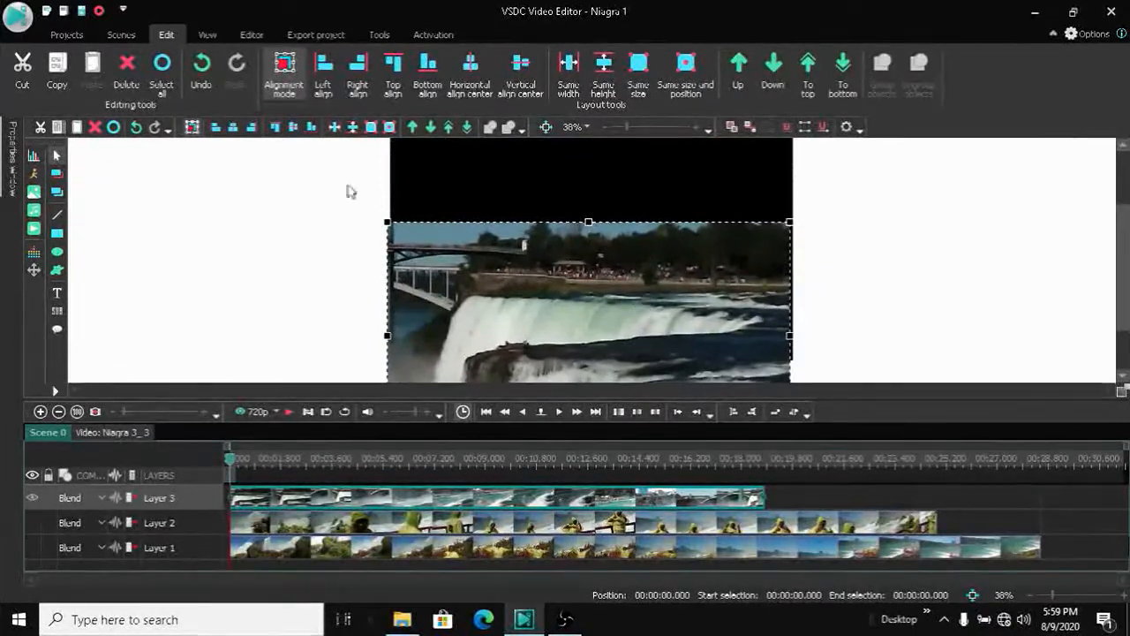
{"action": "left_click", "coordinate": [275, 128]}
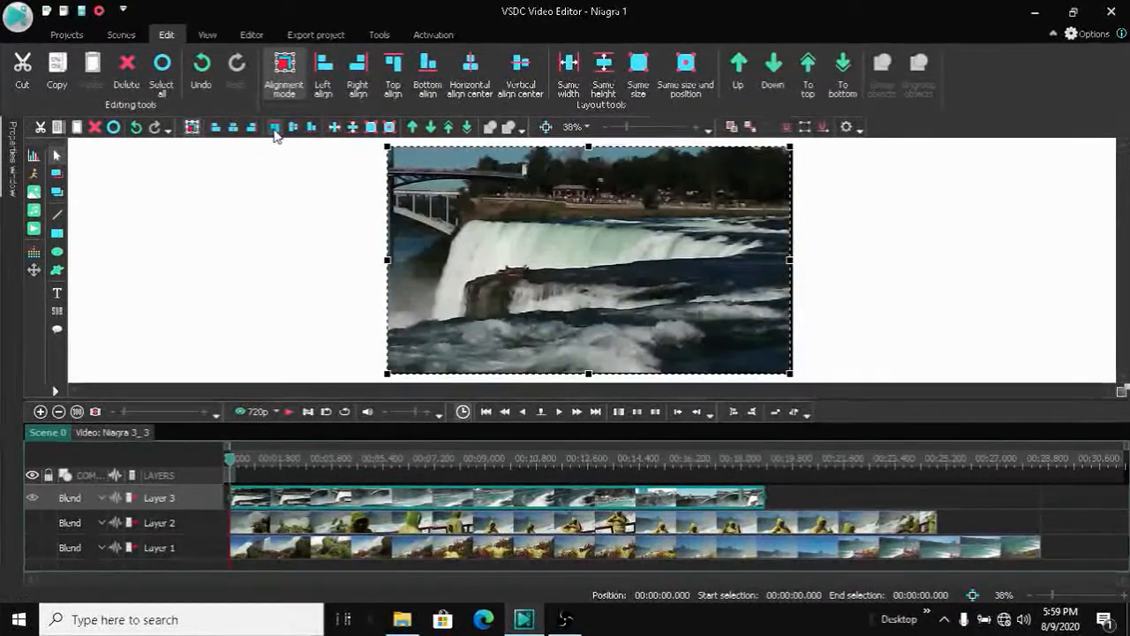
{"action": "left_click_drag", "start_coordinate": [572, 239], "coordinate": [574, 79]}
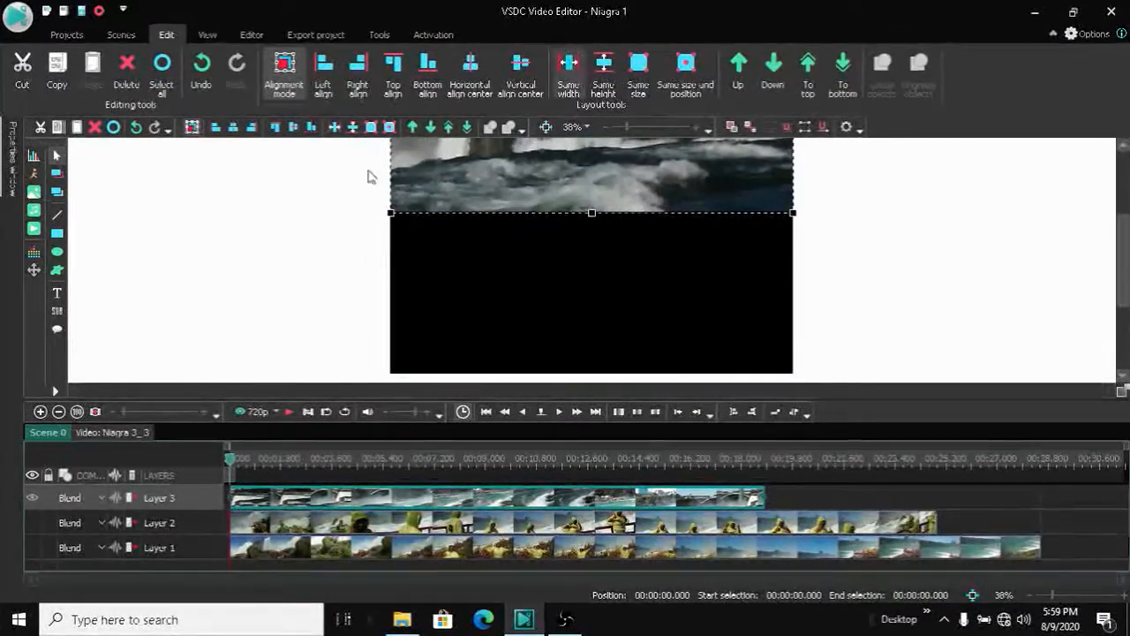
{"action": "left_click", "coordinate": [275, 129]}
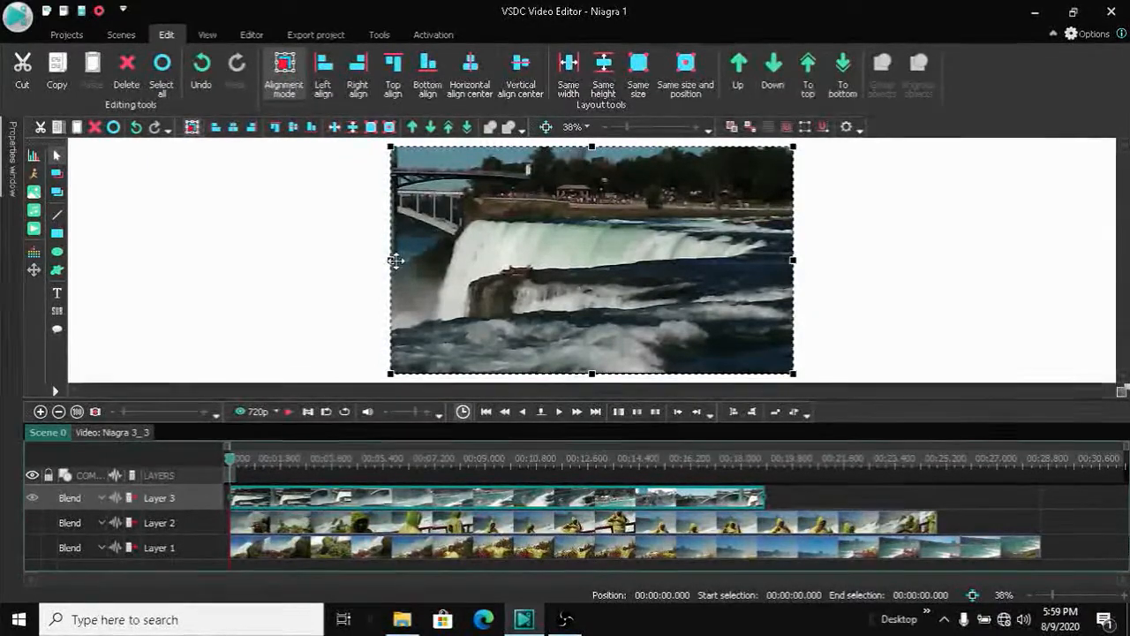
Place the Niagra 3 clip above and then below its frame-level position, realigning it vertically with the frame each time
{"action": "left_click_drag", "start_coordinate": [543, 264], "coordinate": [905, 182]}
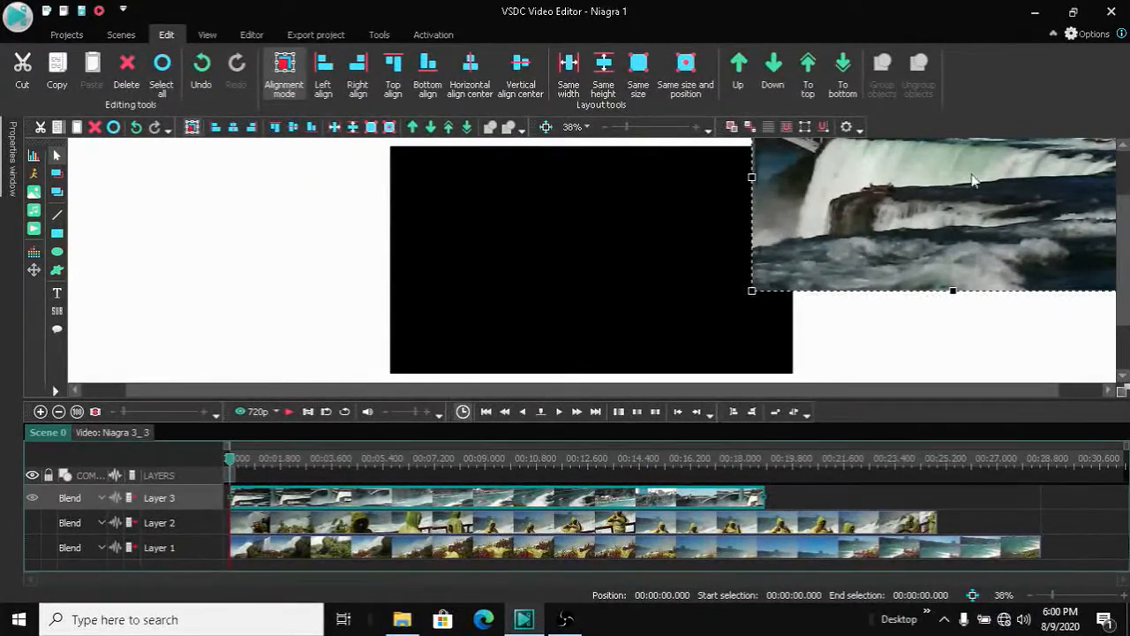
{"action": "left_click_drag", "start_coordinate": [918, 180], "coordinate": [793, 239]}
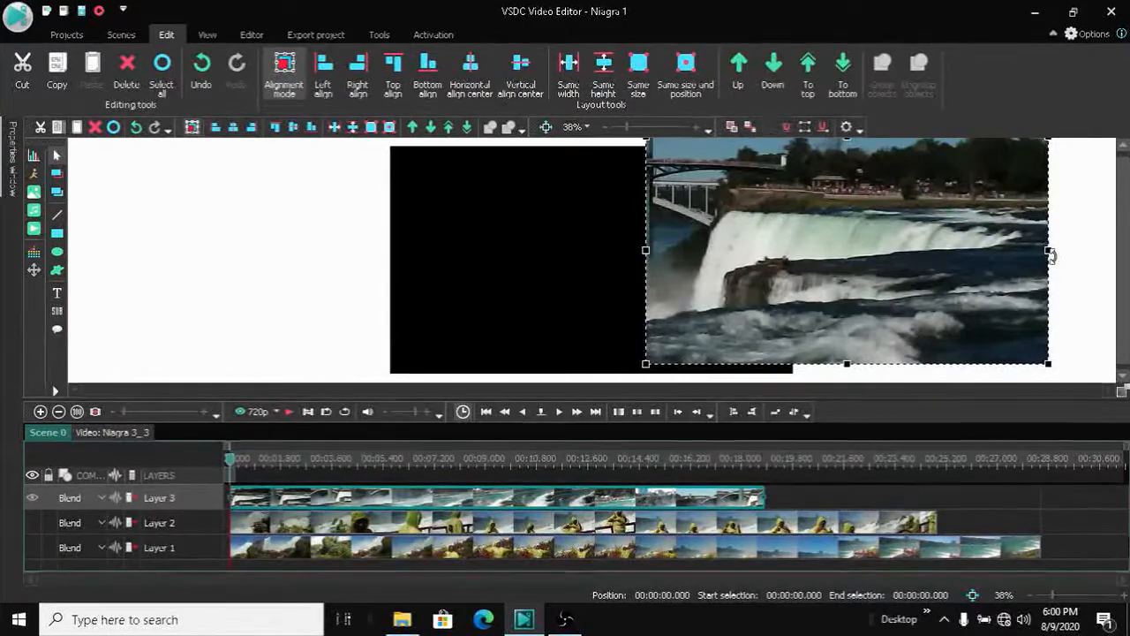
{"action": "left_click_drag", "start_coordinate": [869, 242], "coordinate": [848, 183]}
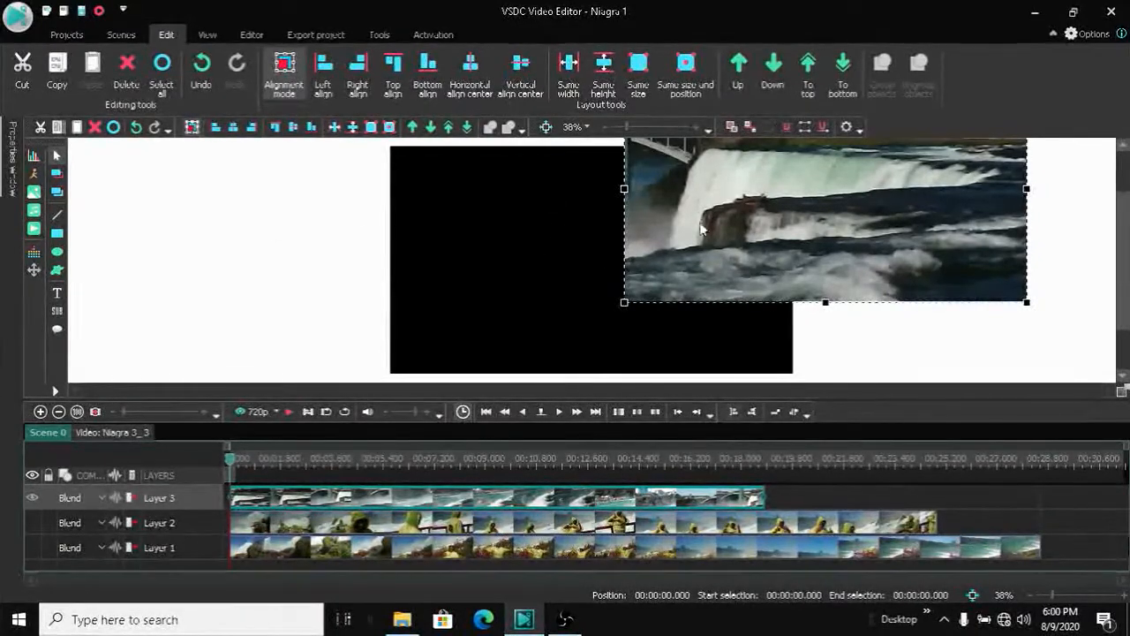
{"action": "left_click", "coordinate": [294, 128]}
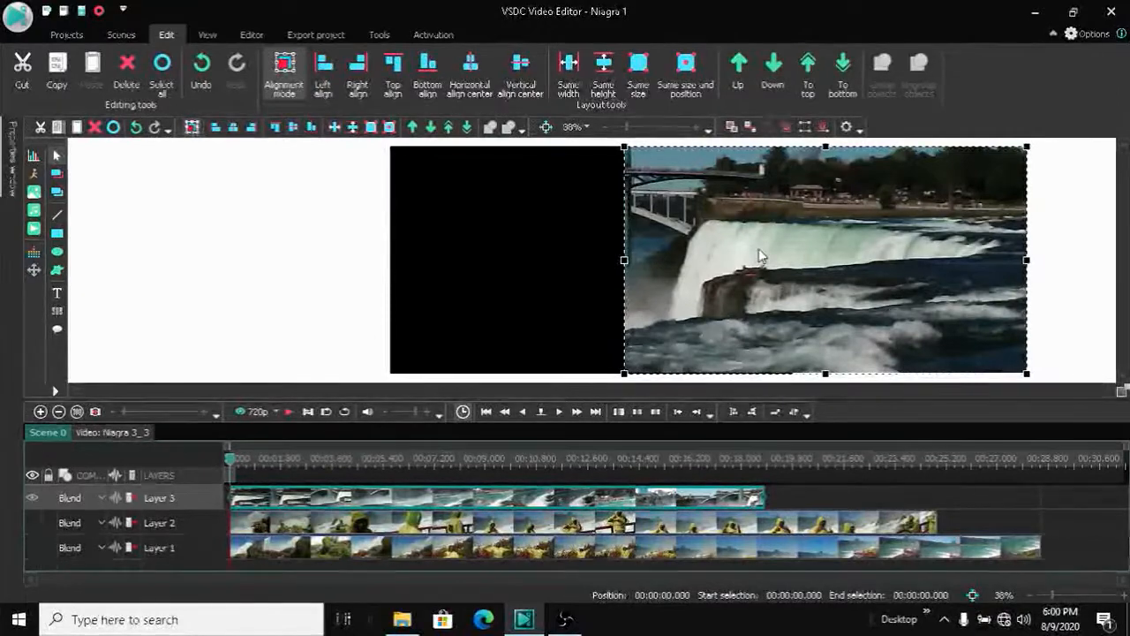
{"action": "left_click_drag", "start_coordinate": [478, 208], "coordinate": [198, 372]}
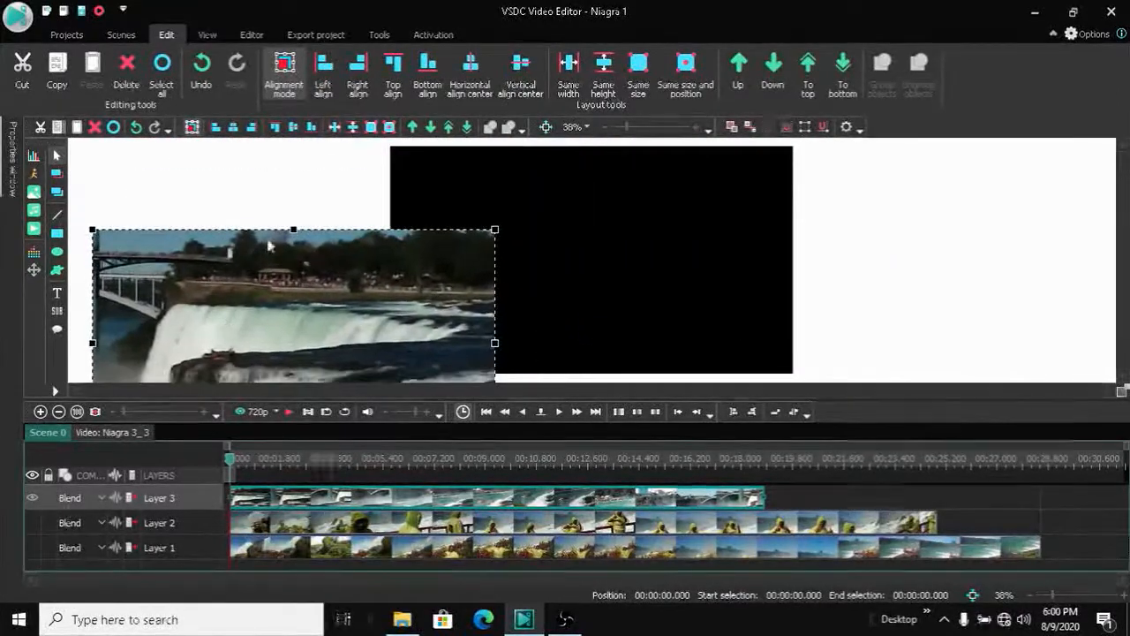
{"action": "left_click", "coordinate": [277, 126]}
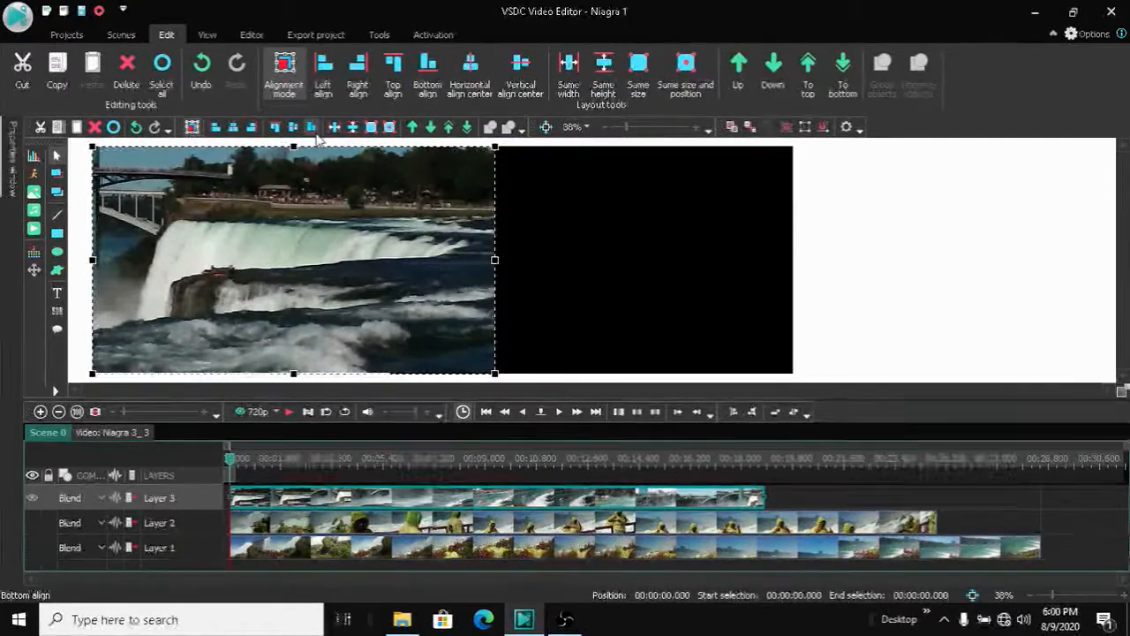
Raise and then lower the Niagra 3 clip relative to the frame, bottom-aligning it after each shift
{"action": "left_click_drag", "start_coordinate": [345, 246], "coordinate": [349, 142]}
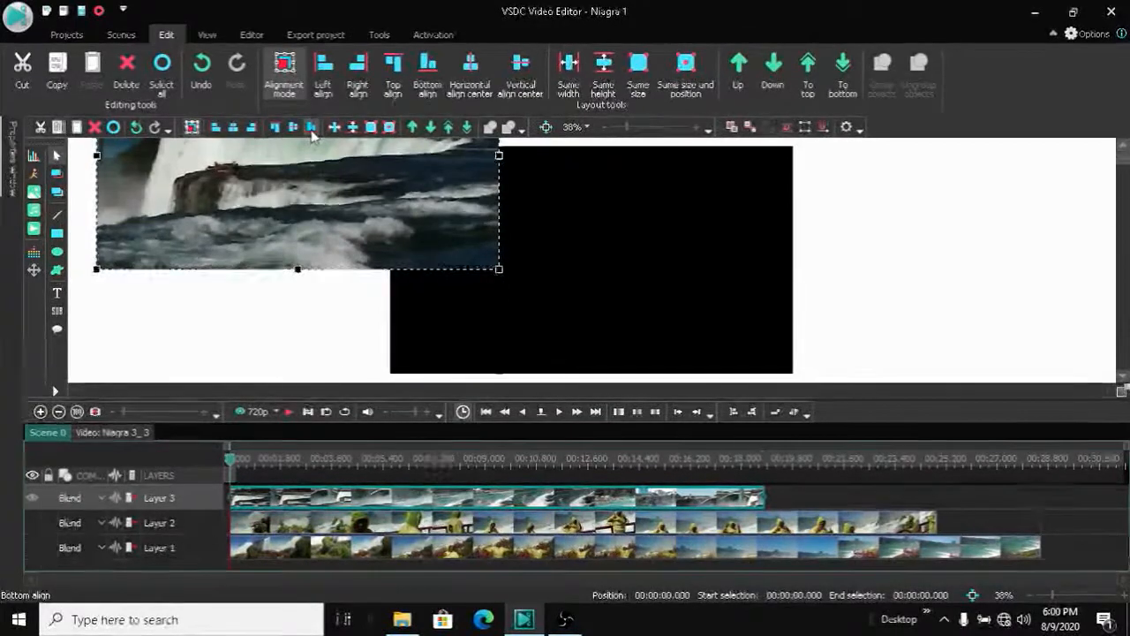
{"action": "left_click", "coordinate": [311, 128]}
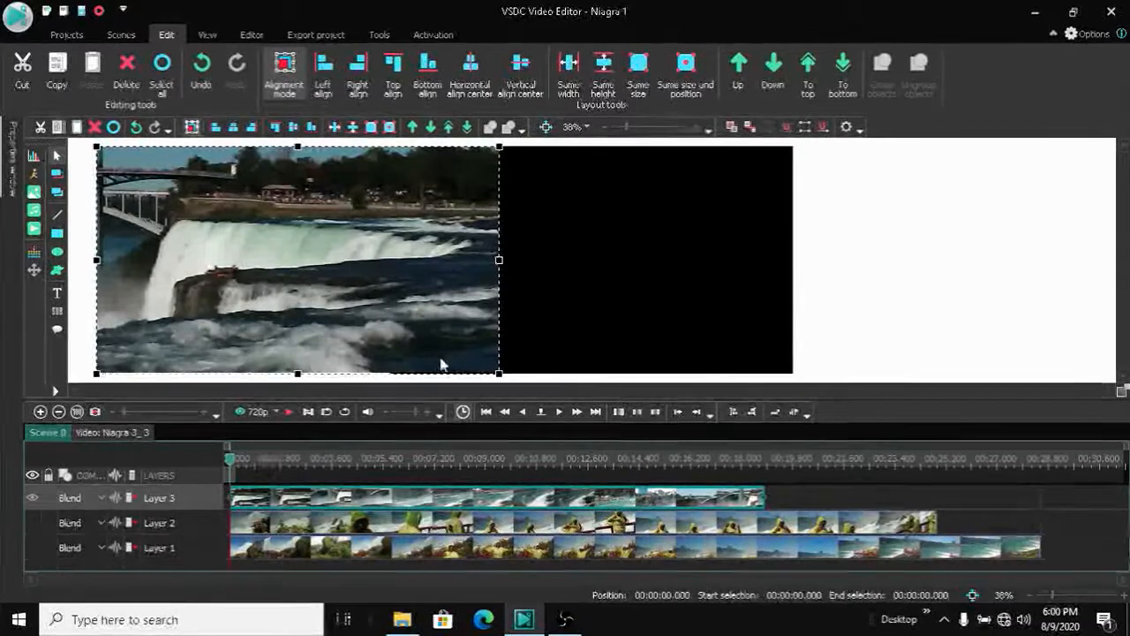
{"action": "left_click_drag", "start_coordinate": [360, 185], "coordinate": [335, 325]}
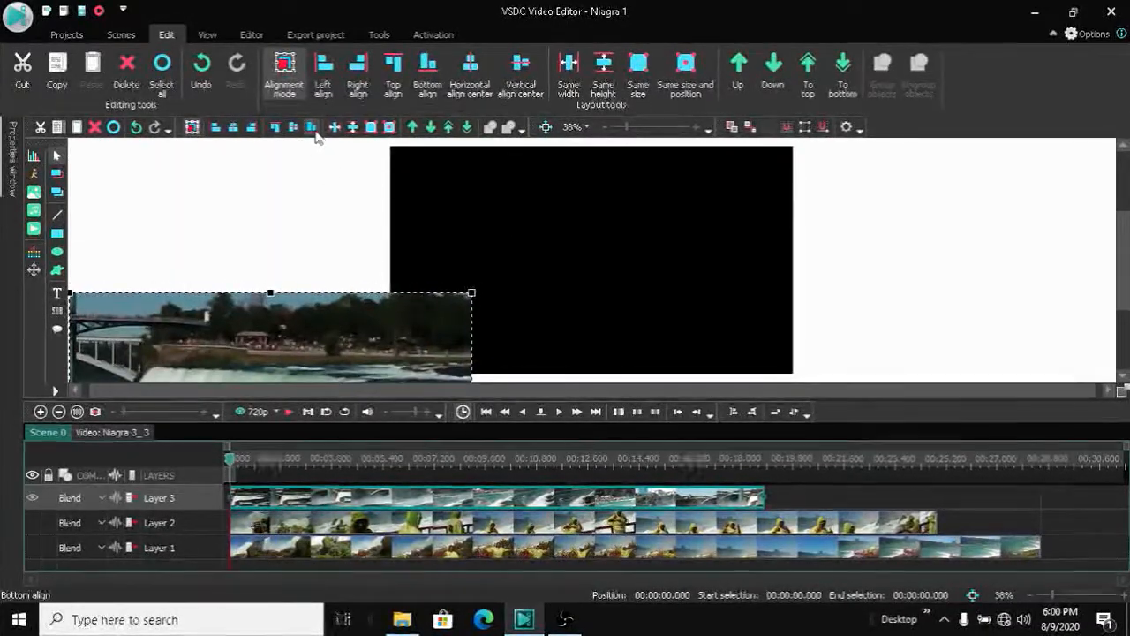
{"action": "left_click", "coordinate": [312, 128]}
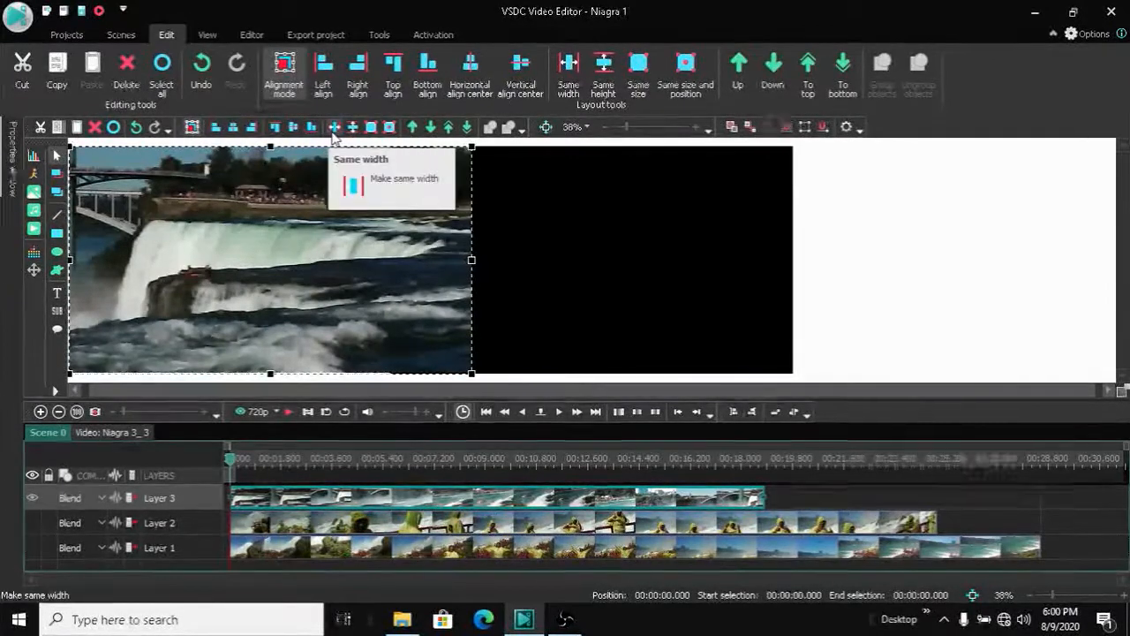
Move the Niagra 3 clip right until it overlaps most of the scene frame, and leave it selected
{"action": "left_click_drag", "start_coordinate": [298, 229], "coordinate": [486, 227]}
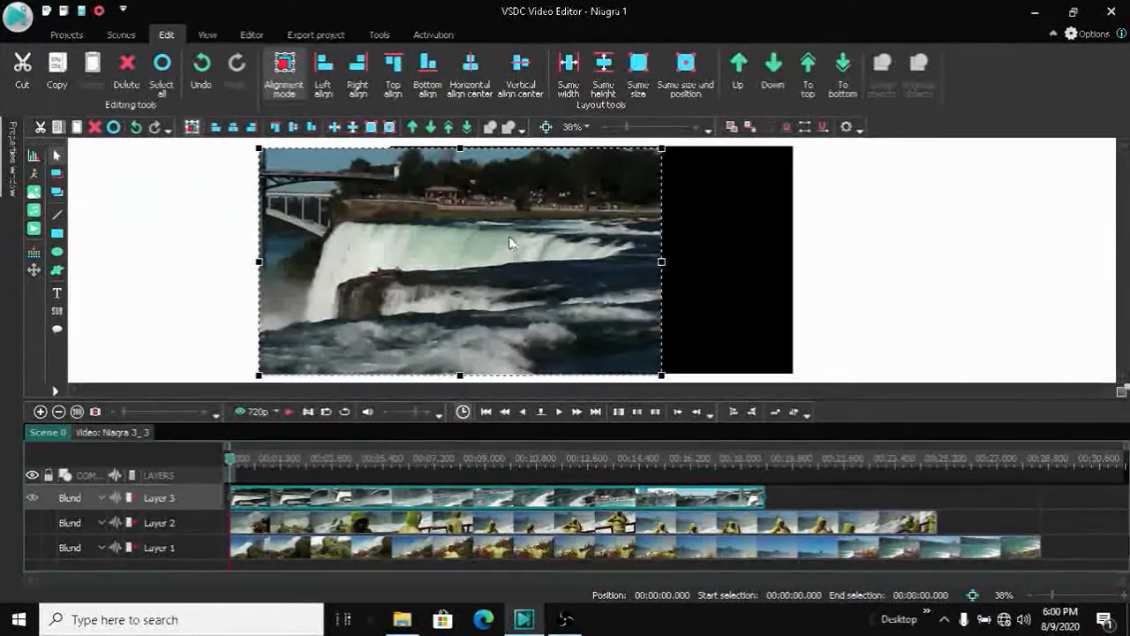
{"action": "left_click", "coordinate": [1095, 508]}
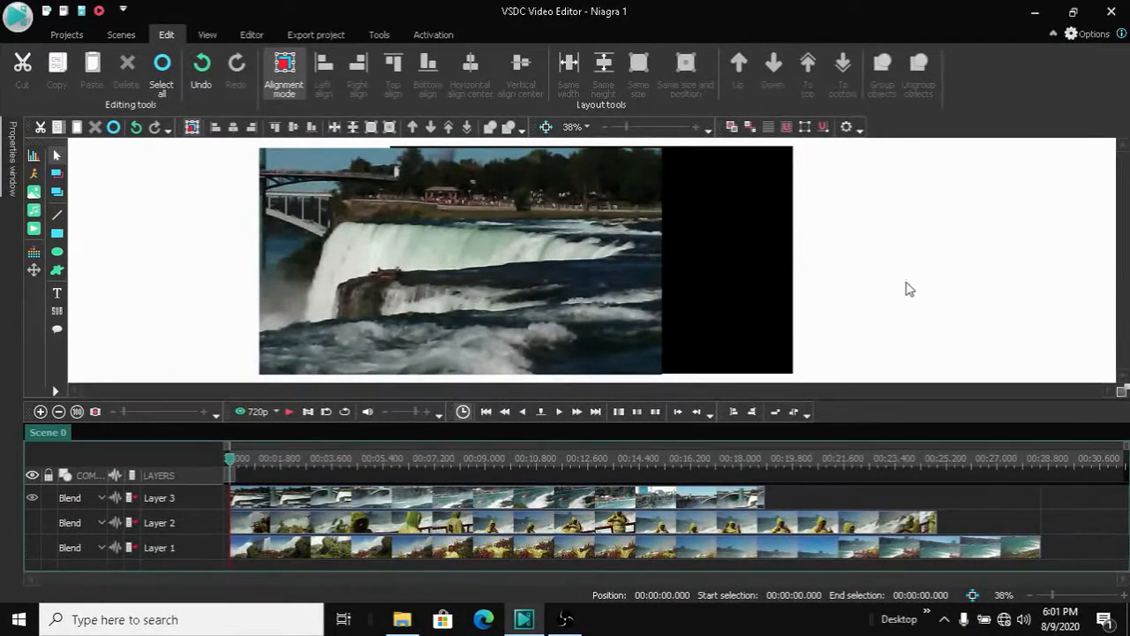
{"action": "left_click", "coordinate": [398, 240]}
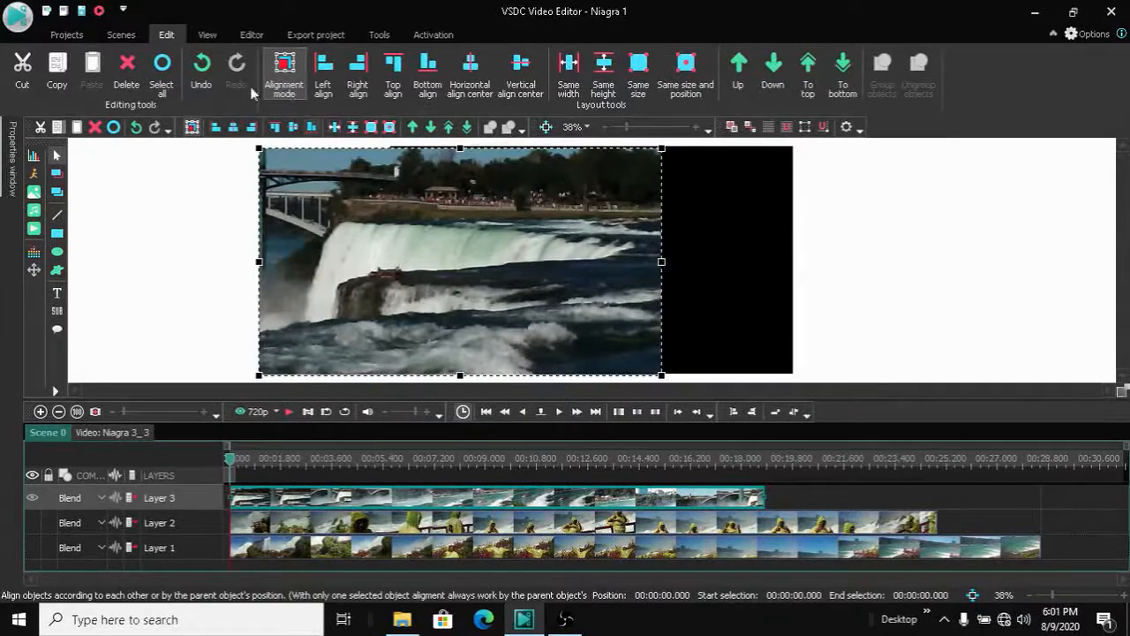
{"action": "left_click", "coordinate": [1033, 361]}
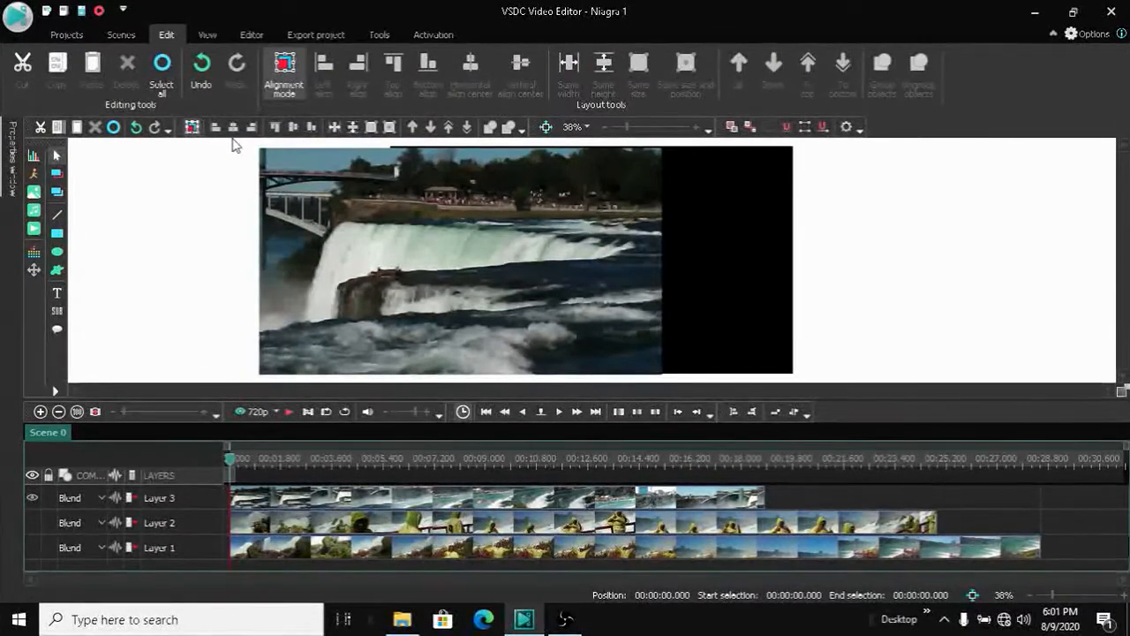
{"action": "left_click", "coordinate": [510, 291]}
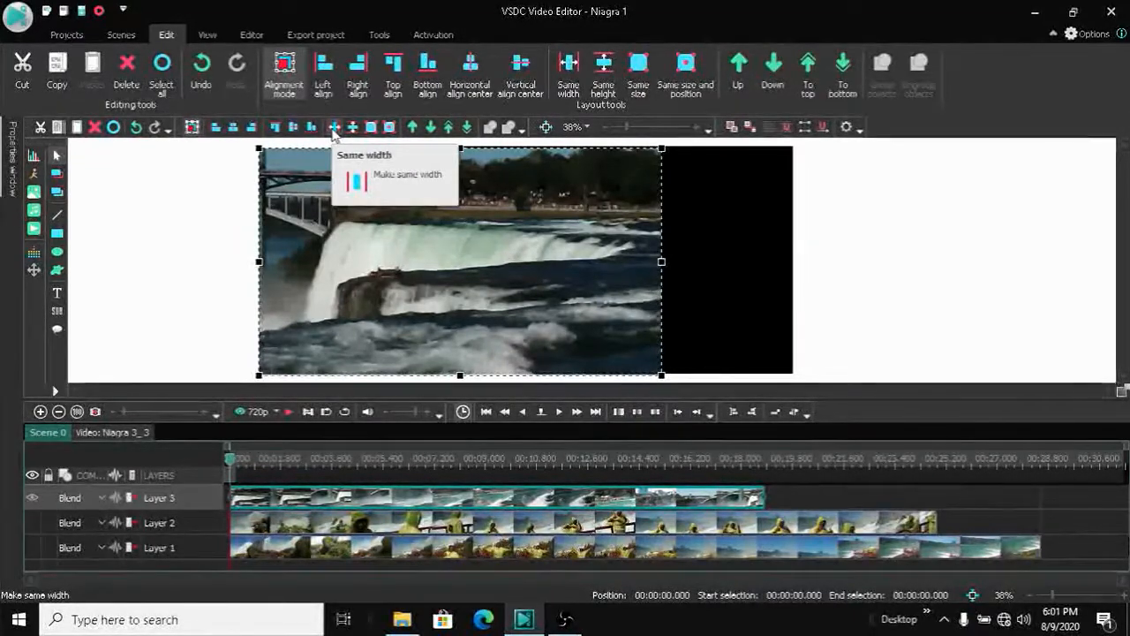
Stretch the Niagra 3 clip's bounding box wider than the frame, centre it over the frame, and apply Same width
{"action": "left_click_drag", "start_coordinate": [262, 263], "coordinate": [76, 261]}
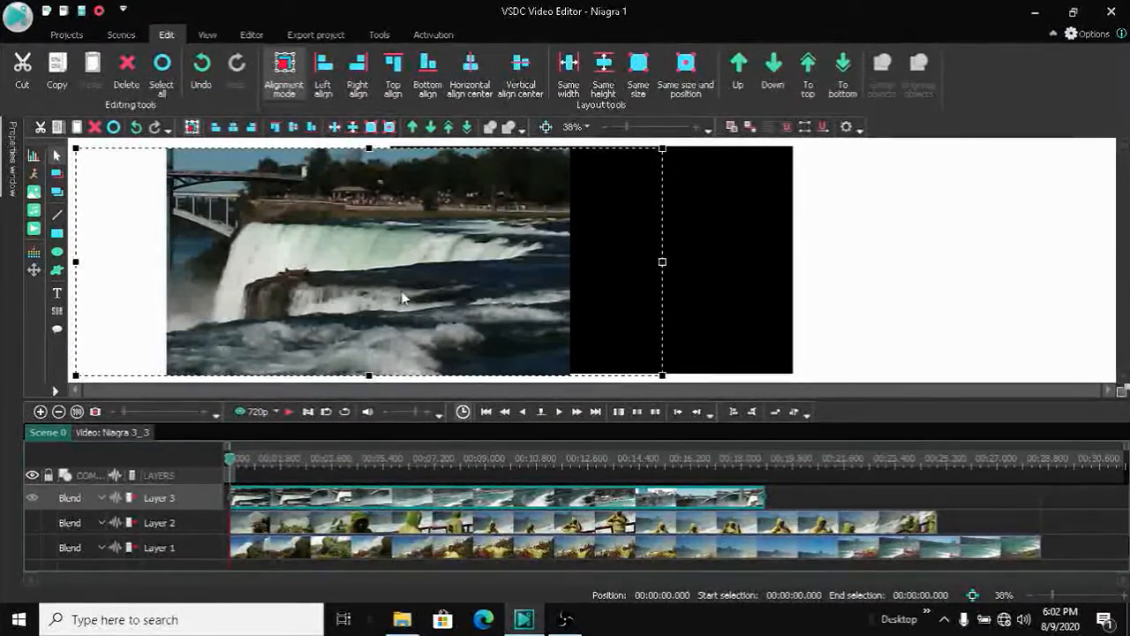
{"action": "left_click_drag", "start_coordinate": [380, 268], "coordinate": [593, 265]}
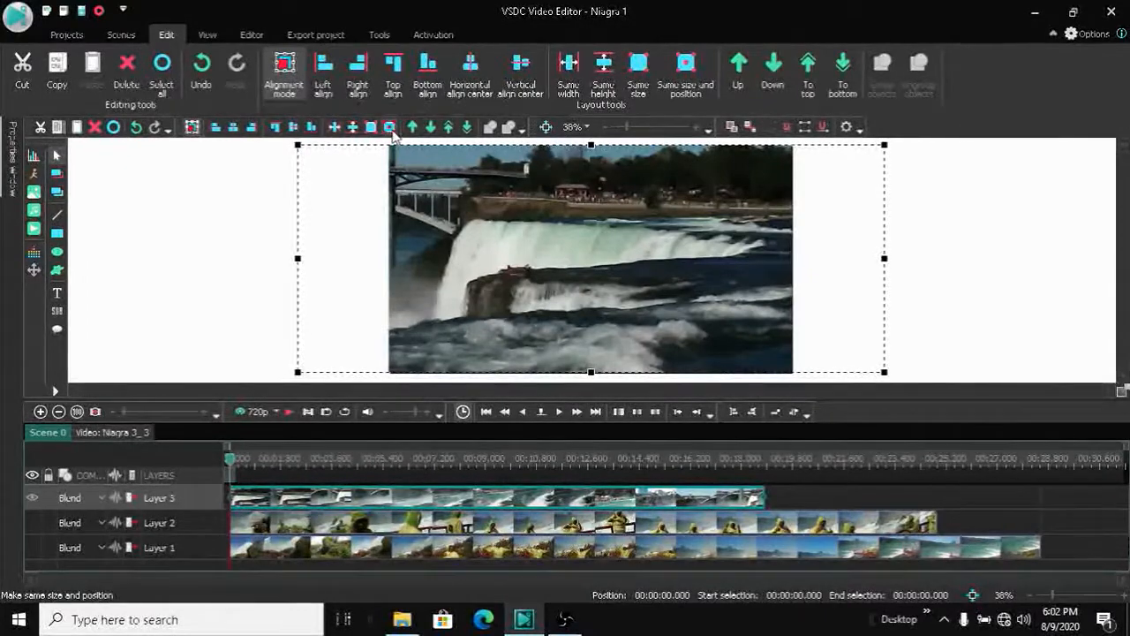
{"action": "left_click", "coordinate": [335, 129]}
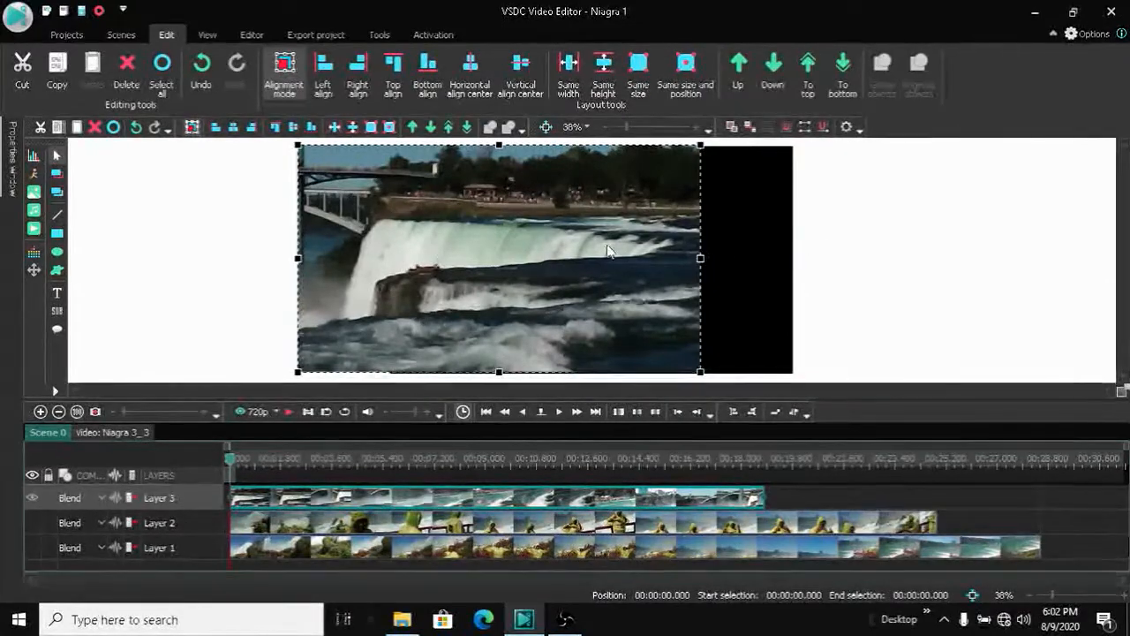
Shrink the Niagra 3 clip to a small rectangle outside the frame's left side and match its width to the frame
{"action": "left_click_drag", "start_coordinate": [439, 252], "coordinate": [525, 248]}
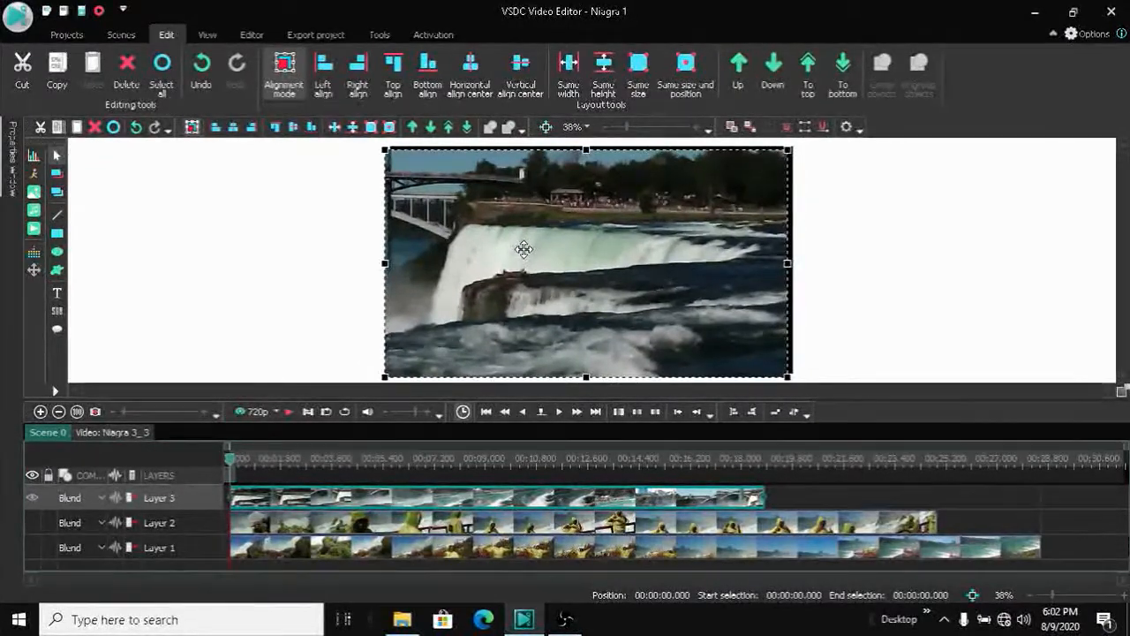
{"action": "left_click_drag", "start_coordinate": [521, 249], "coordinate": [459, 252]}
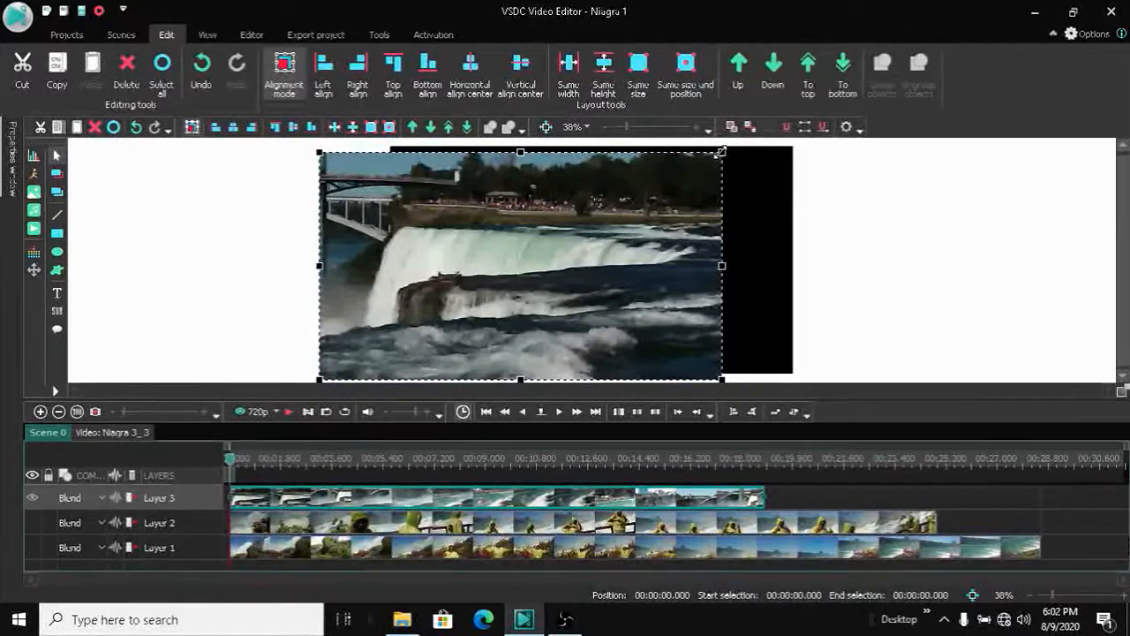
{"action": "left_click_drag", "start_coordinate": [721, 152], "coordinate": [414, 279]}
{"action": "left_click_drag", "start_coordinate": [344, 324], "coordinate": [173, 268]}
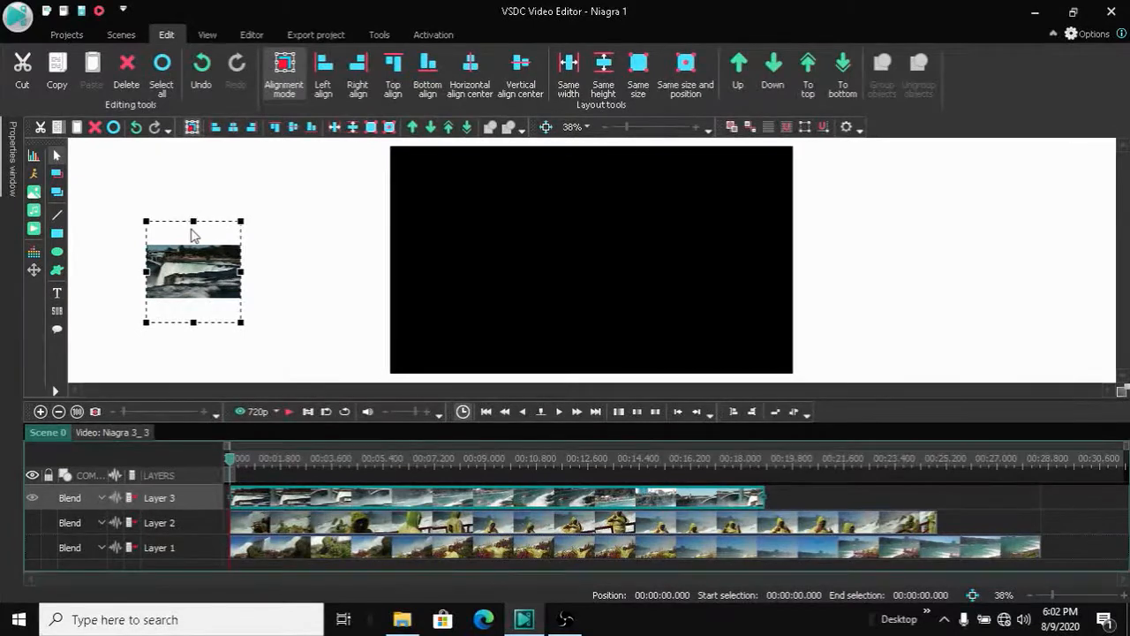
{"action": "left_click_drag", "start_coordinate": [194, 220], "coordinate": [195, 239]}
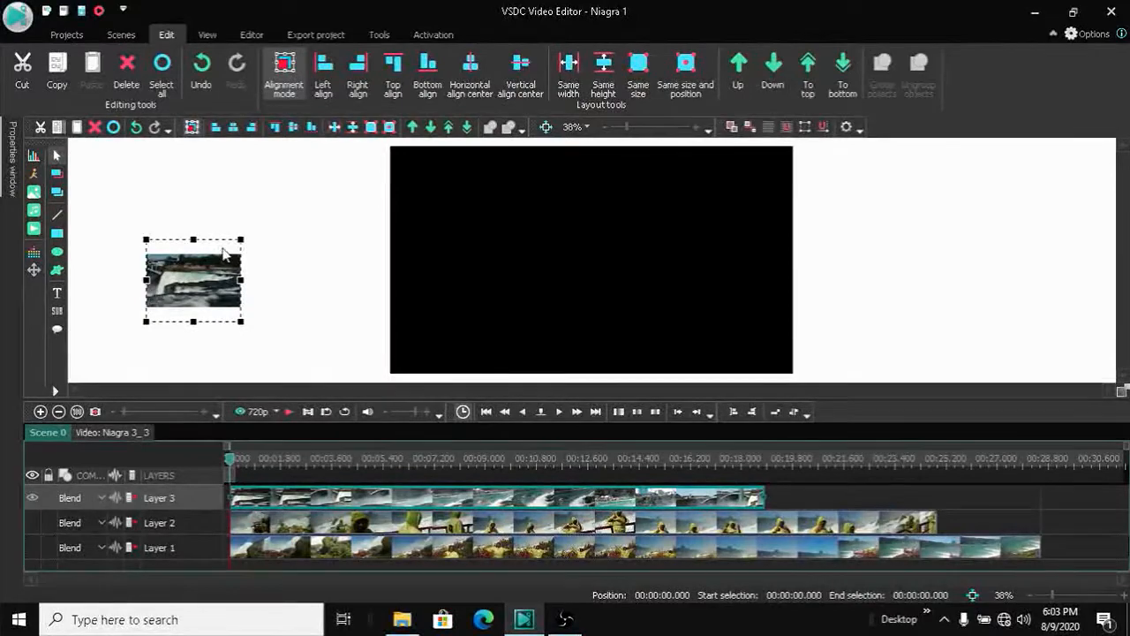
{"action": "left_click", "coordinate": [335, 128]}
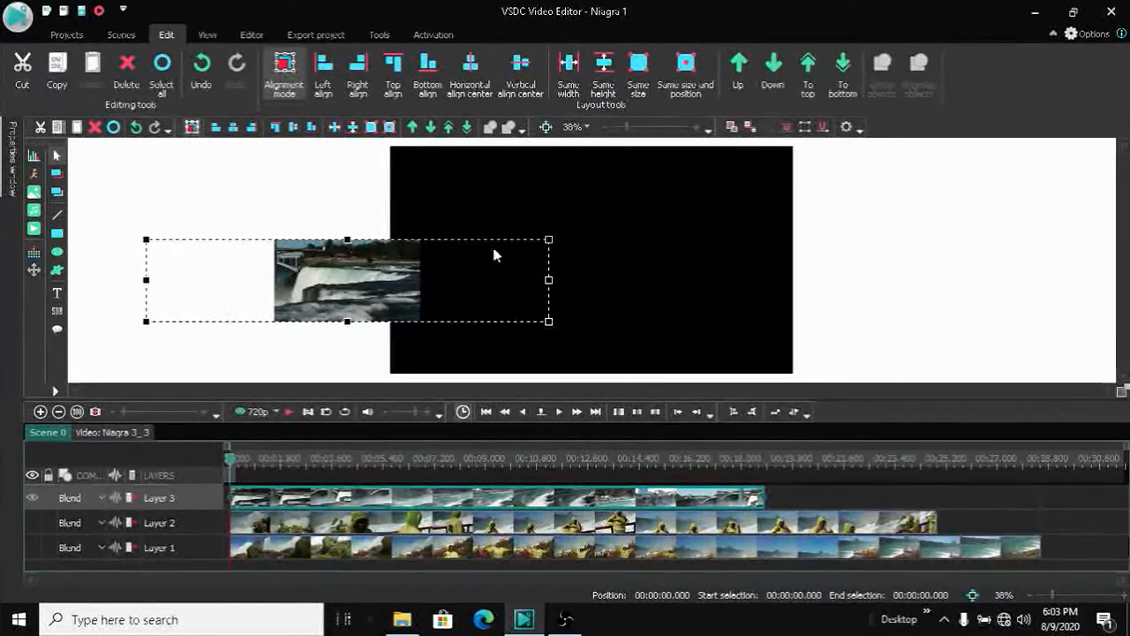
Shift the widened Niagra 3 clip over the frame and back off its left side, and apply Same size and position
{"action": "left_click_drag", "start_coordinate": [348, 284], "coordinate": [592, 280]}
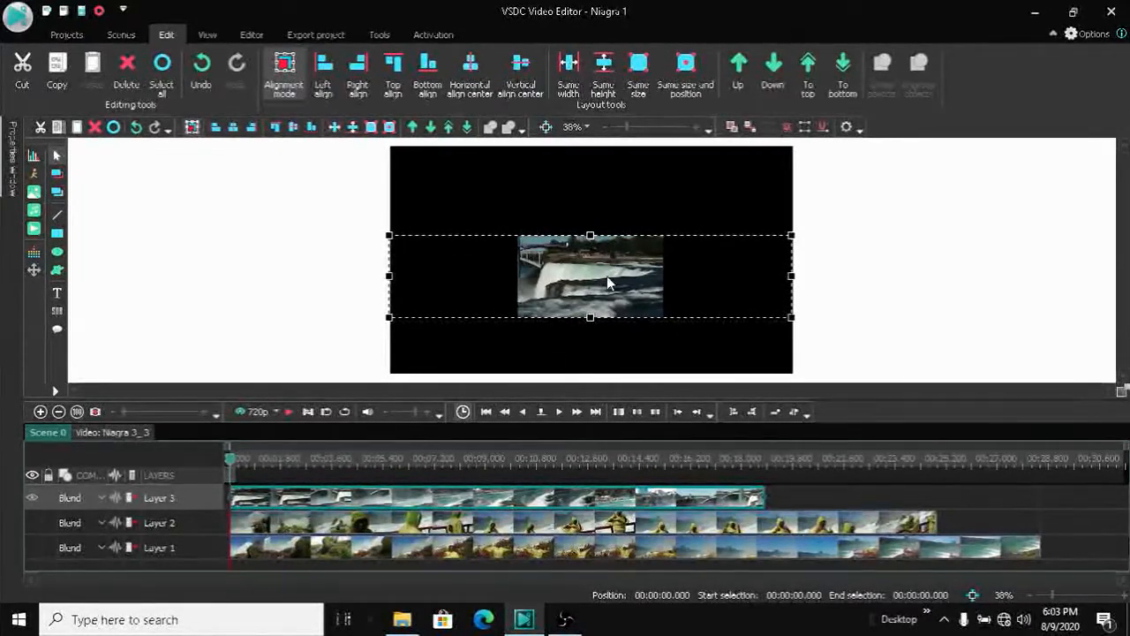
{"action": "left_click_drag", "start_coordinate": [606, 275], "coordinate": [327, 276]}
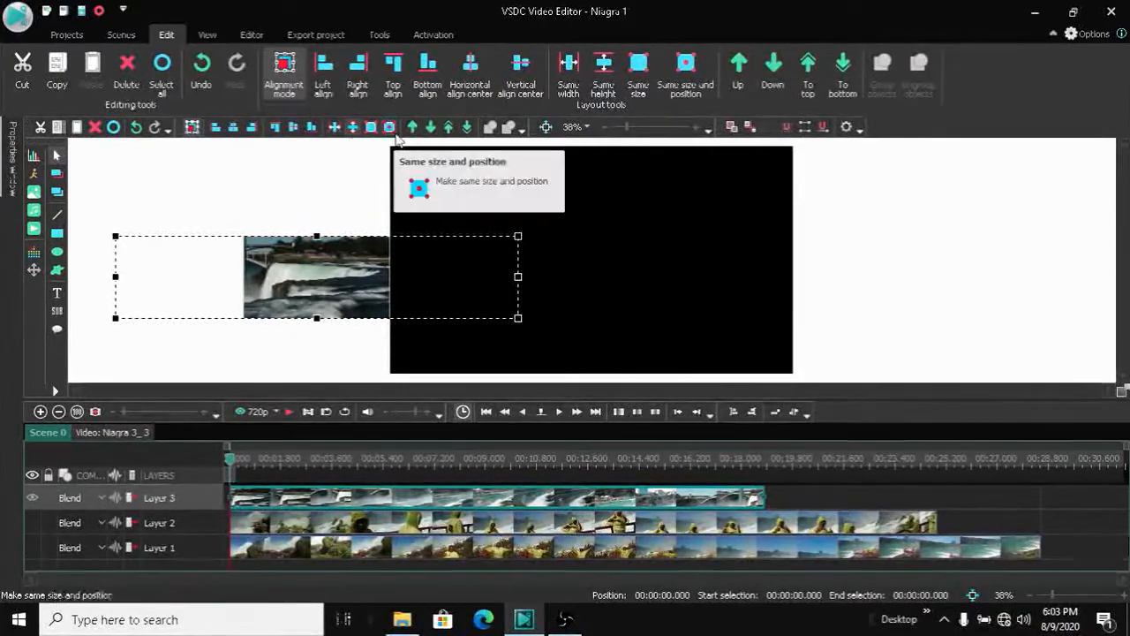
{"action": "left_click", "coordinate": [390, 128]}
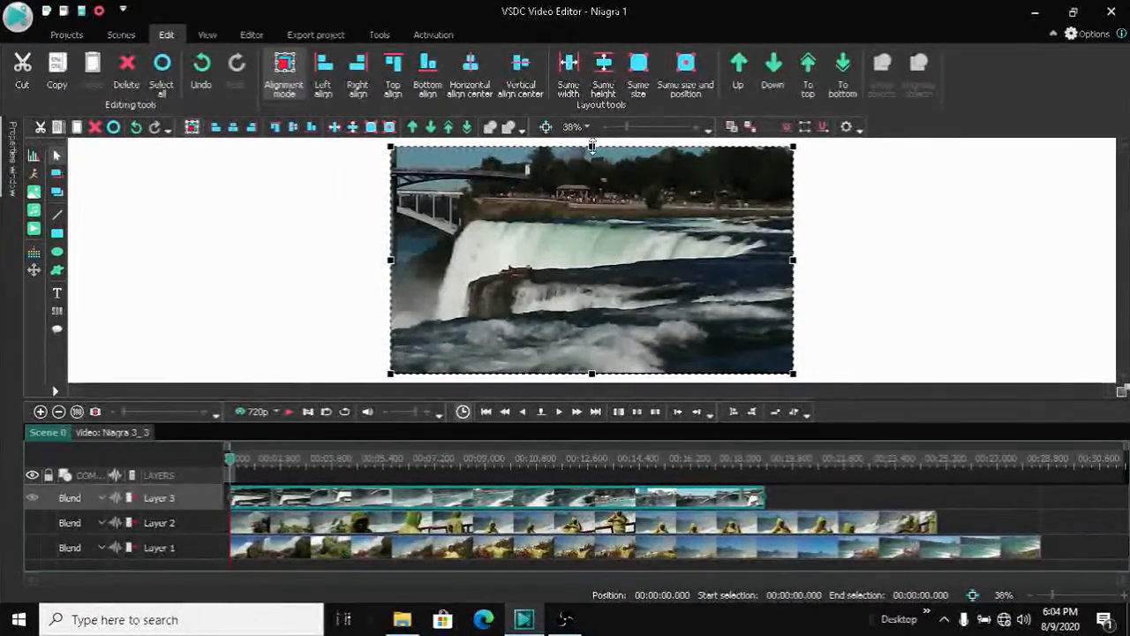
Flatten the Niagra 3 clip into a strip along the frame's bottom edge and apply Same height
{"action": "left_click_drag", "start_coordinate": [591, 148], "coordinate": [592, 316]}
{"action": "left_click_drag", "start_coordinate": [549, 356], "coordinate": [583, 352]}
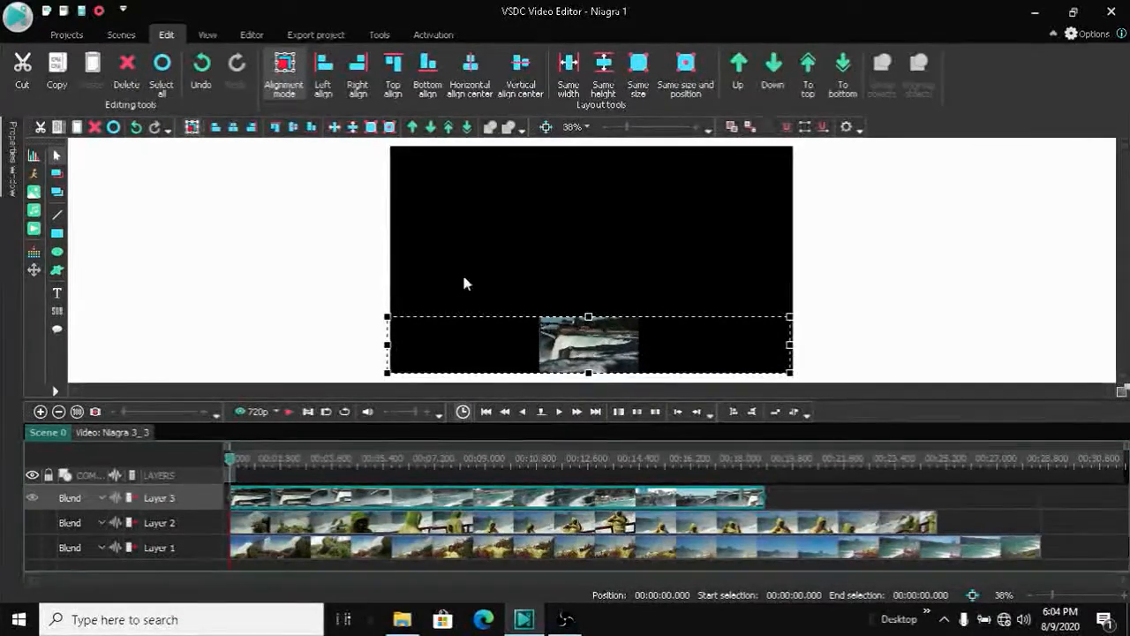
{"action": "left_click", "coordinate": [351, 127]}
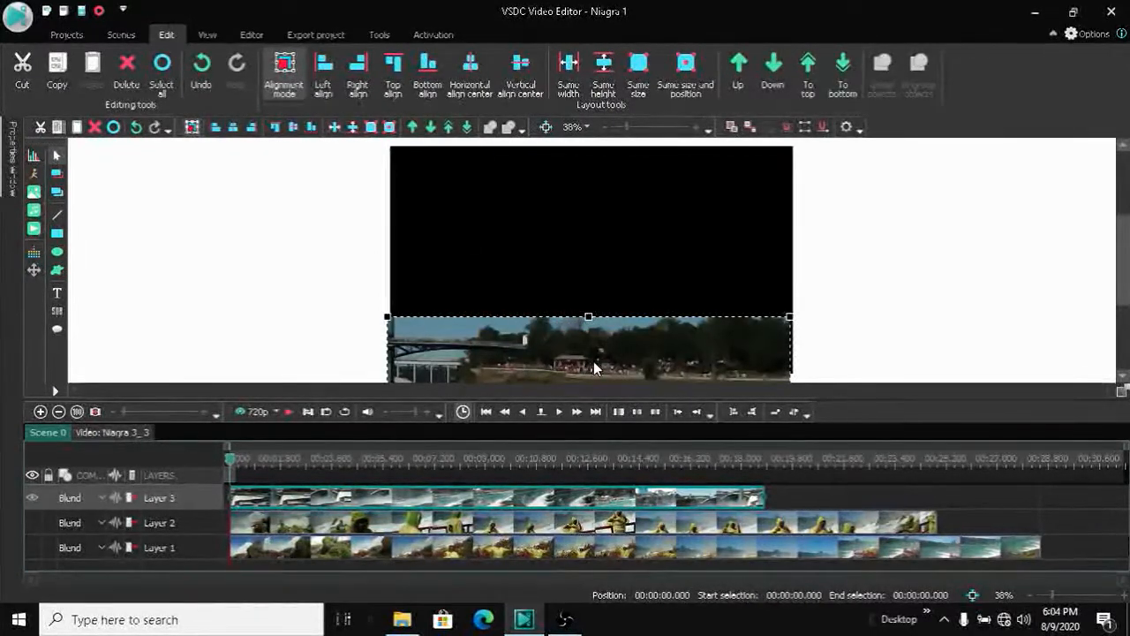
Flatten the Niagra 3 clip again across the frame's left edge, apply Same height, and raise it level with the frame
{"action": "left_click_drag", "start_coordinate": [593, 361], "coordinate": [270, 220]}
{"action": "left_click_drag", "start_coordinate": [271, 144], "coordinate": [271, 319]}
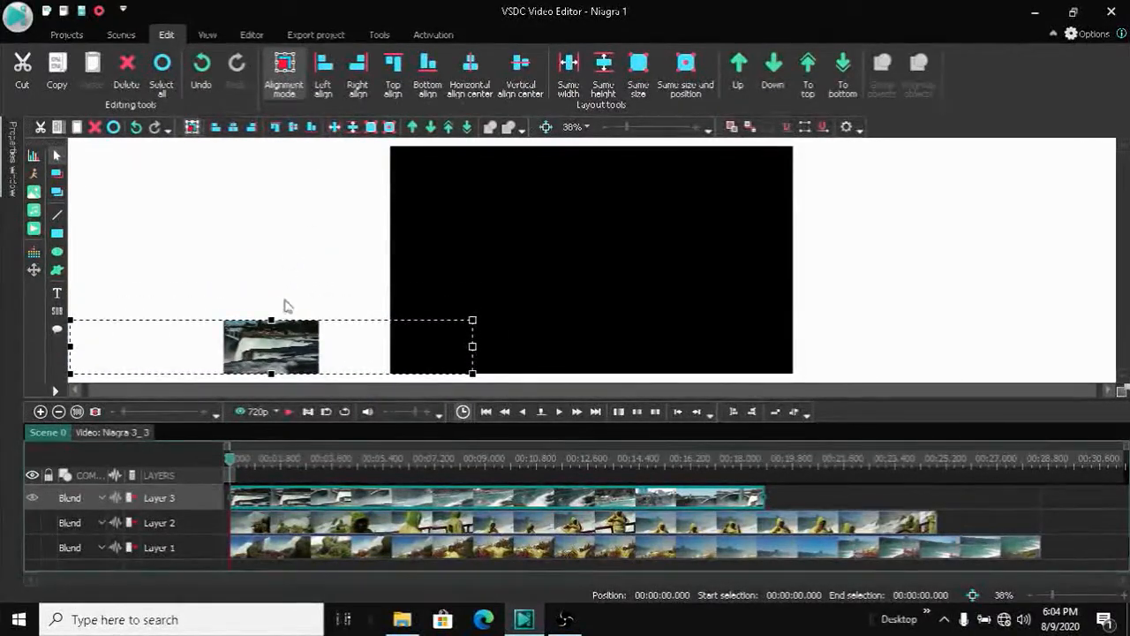
{"action": "left_click", "coordinate": [352, 128]}
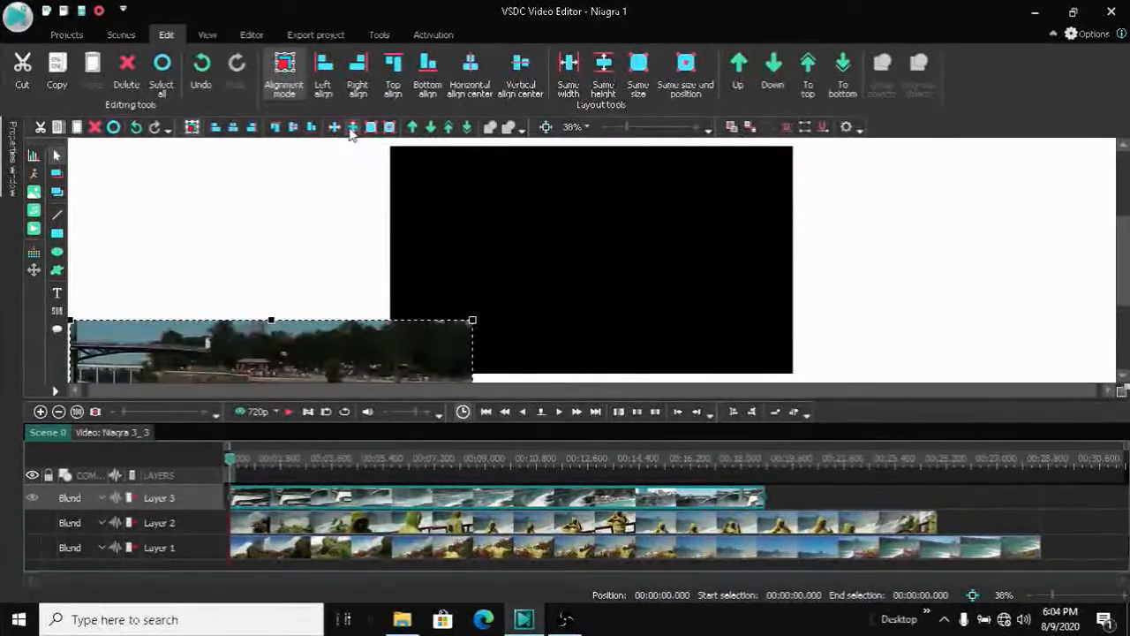
{"action": "left_click_drag", "start_coordinate": [295, 353], "coordinate": [303, 174]}
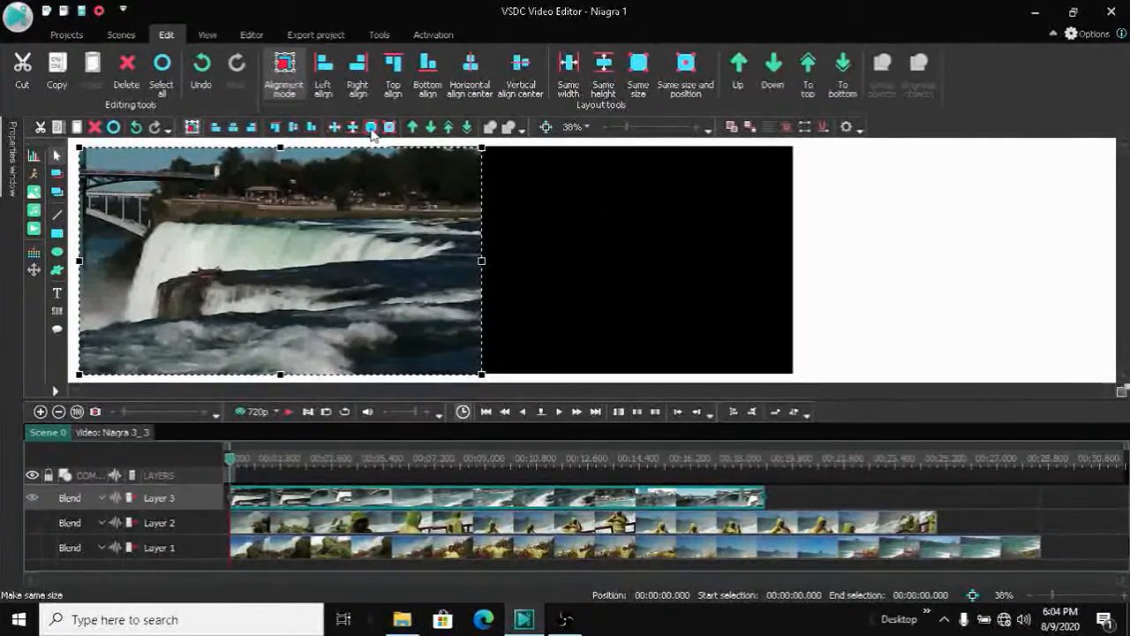
Shrink the Niagra 3 clip left of the frame and fit it using Same height followed by Same size and position
{"action": "left_click_drag", "start_coordinate": [481, 147], "coordinate": [226, 337]}
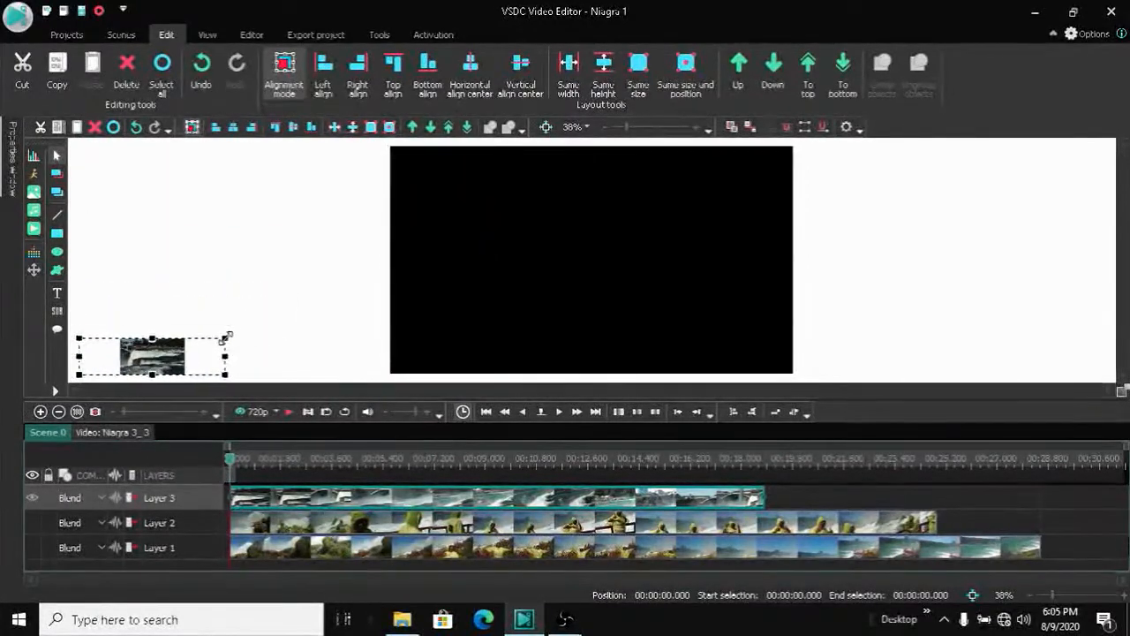
{"action": "left_click_drag", "start_coordinate": [156, 344], "coordinate": [241, 263]}
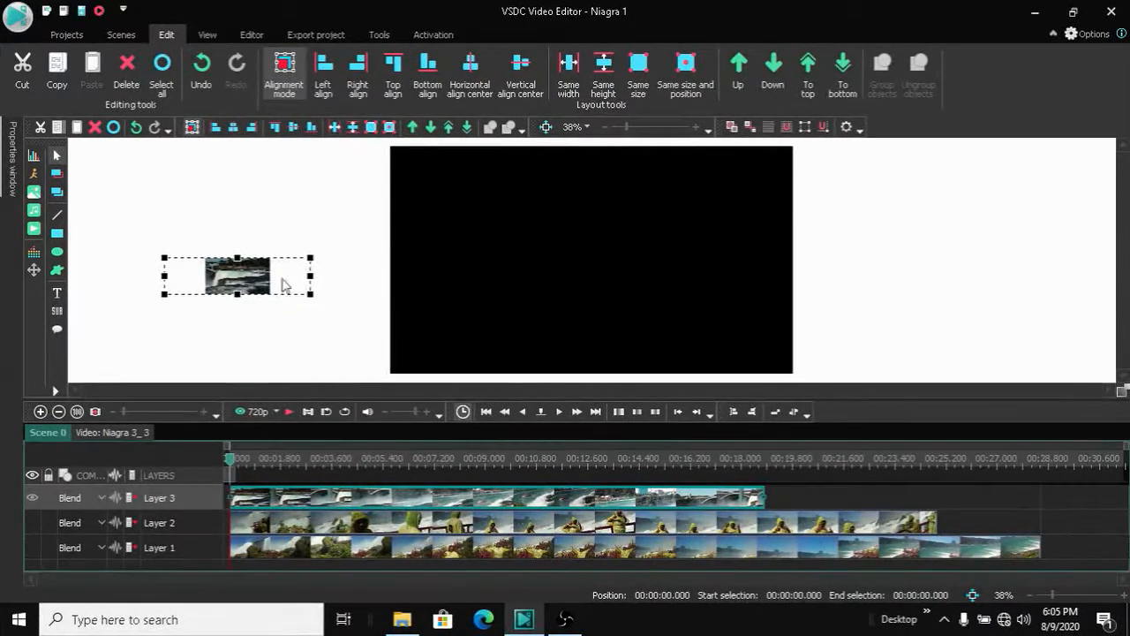
{"action": "left_click", "coordinate": [353, 129]}
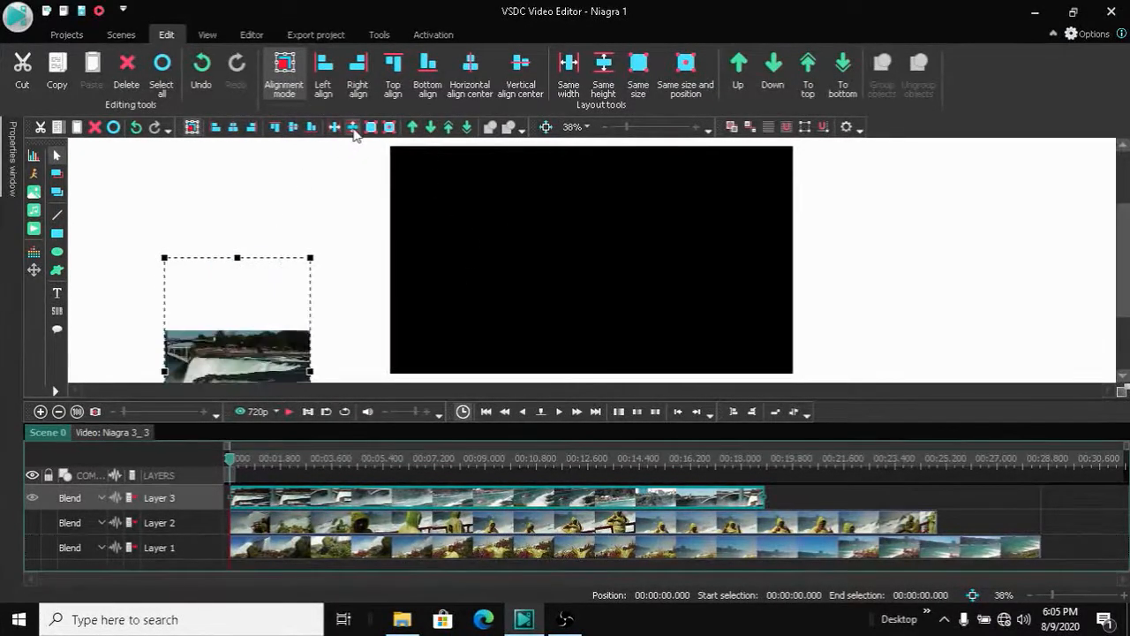
{"action": "left_click_drag", "start_coordinate": [255, 282], "coordinate": [270, 236]}
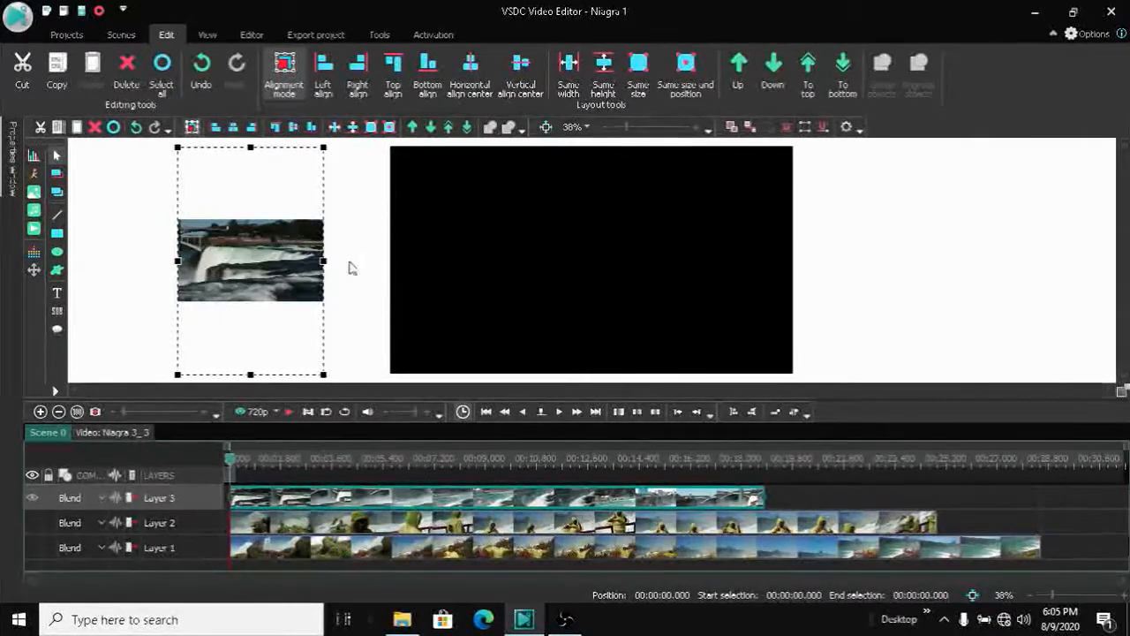
{"action": "left_click", "coordinate": [388, 126]}
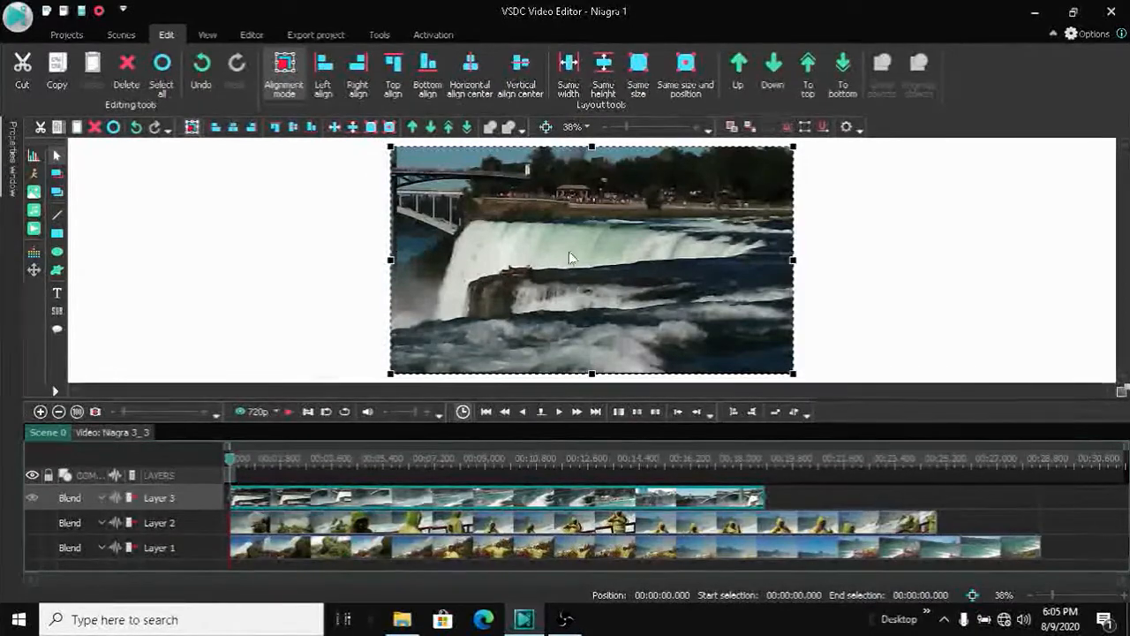
Narrow the Niagra 3 clip far right of the frame, restore it with Same size, and move it back over the frame
{"action": "left_click_drag", "start_coordinate": [566, 245], "coordinate": [939, 219]}
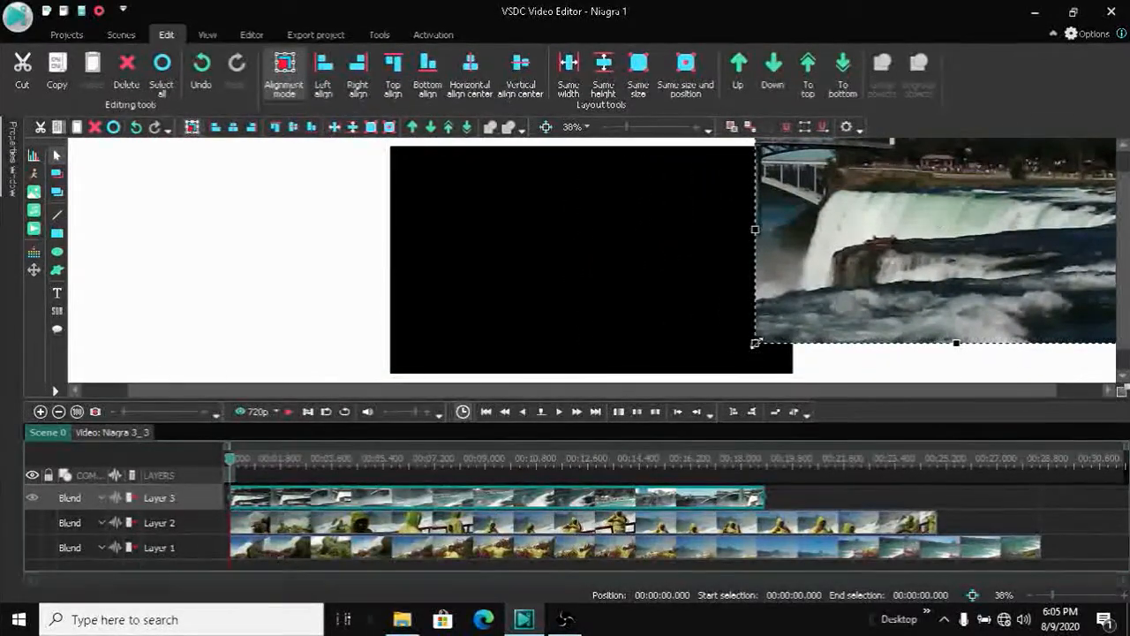
{"action": "left_click_drag", "start_coordinate": [882, 272], "coordinate": [816, 294]}
{"action": "left_click_drag", "start_coordinate": [689, 260], "coordinate": [1050, 260]}
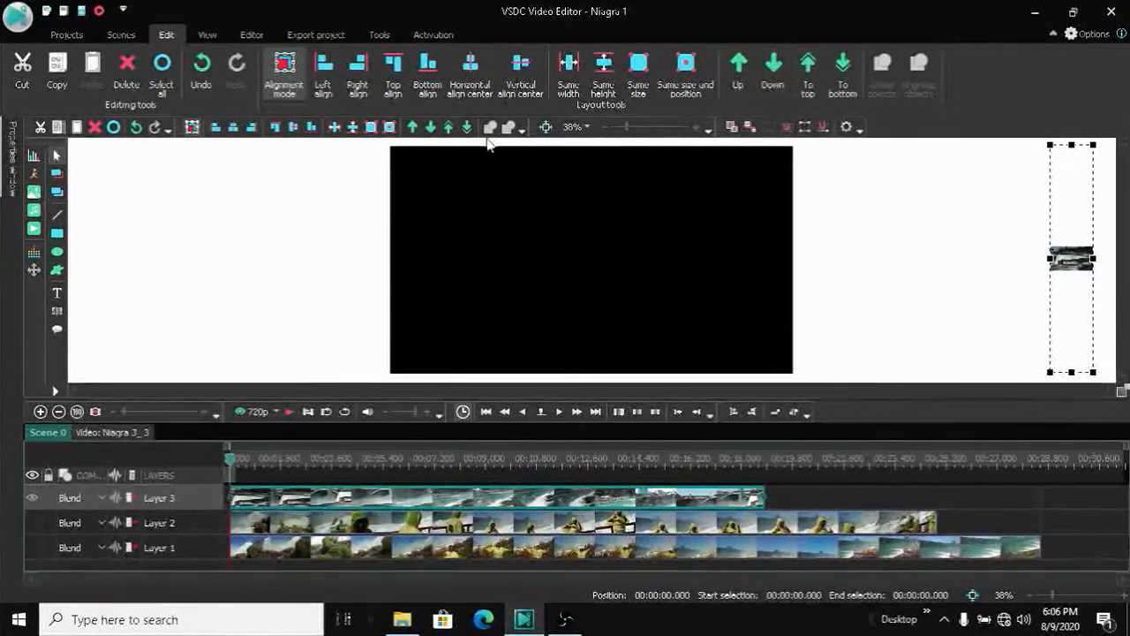
{"action": "left_click", "coordinate": [371, 128]}
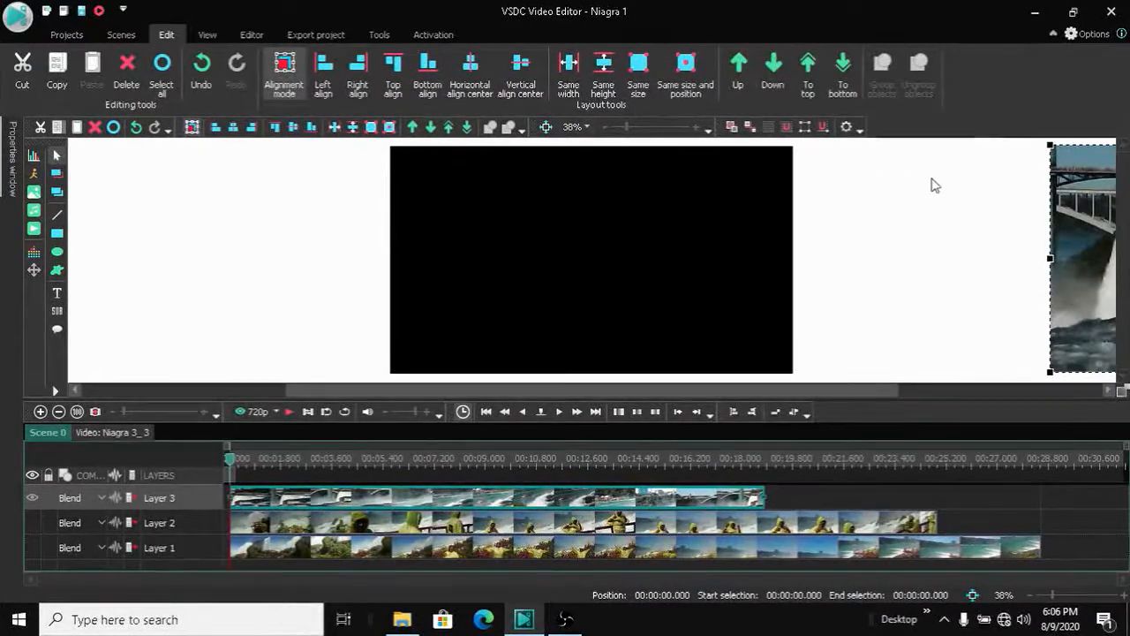
{"action": "left_click_drag", "start_coordinate": [1085, 221], "coordinate": [429, 222]}
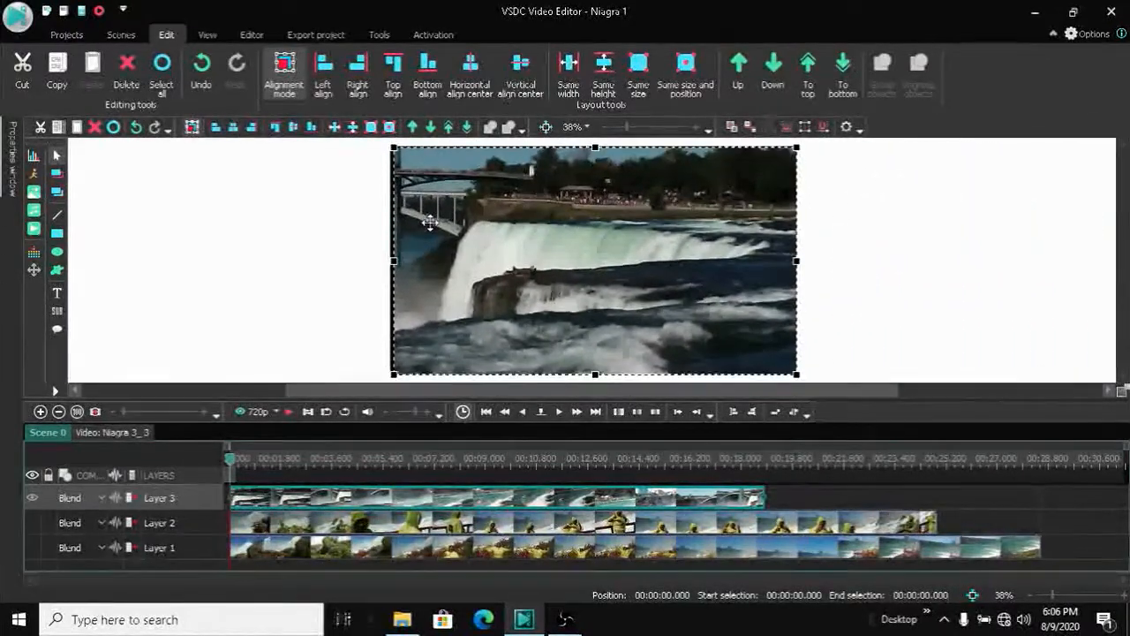
Move the Niagra 3 clip to the frame's left side, resize it into a narrow column, and apply Same size
{"action": "left_click_drag", "start_coordinate": [429, 222], "coordinate": [152, 216]}
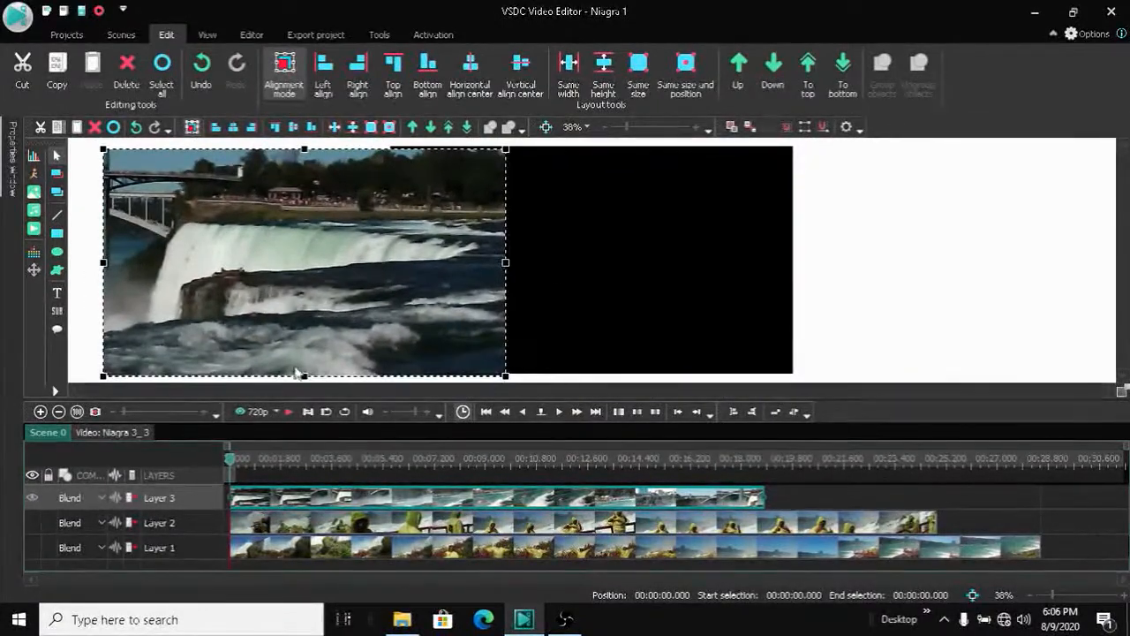
{"action": "mouse_move", "coordinate": [305, 376]}
{"action": "left_mouse_down"}
{"action": "mouse_move", "coordinate": [302, 191]}
{"action": "mouse_move", "coordinate": [304, 355]}
{"action": "left_mouse_up"}
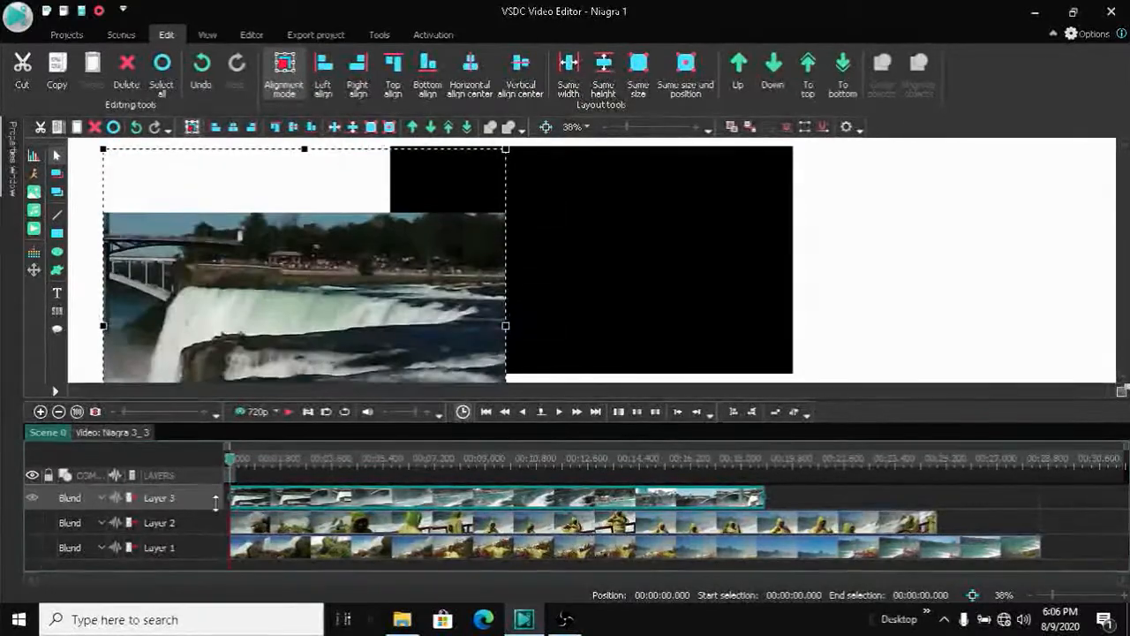
{"action": "left_click_drag", "start_coordinate": [182, 562], "coordinate": [132, 373]}
{"action": "left_click_drag", "start_coordinate": [291, 287], "coordinate": [261, 283]}
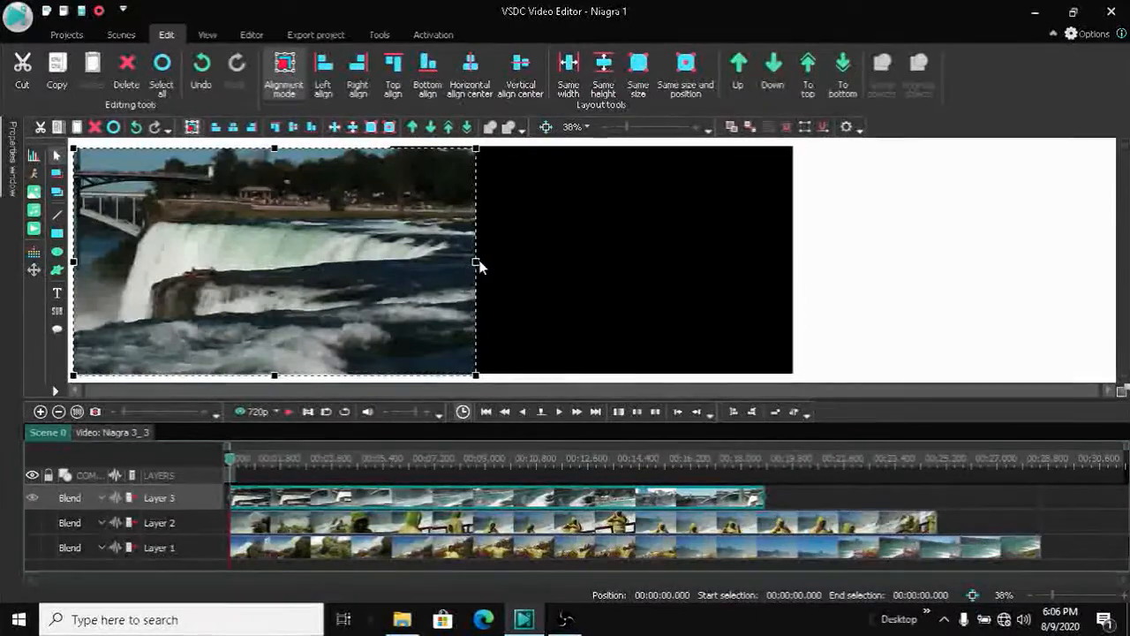
{"action": "left_click_drag", "start_coordinate": [475, 261], "coordinate": [125, 284]}
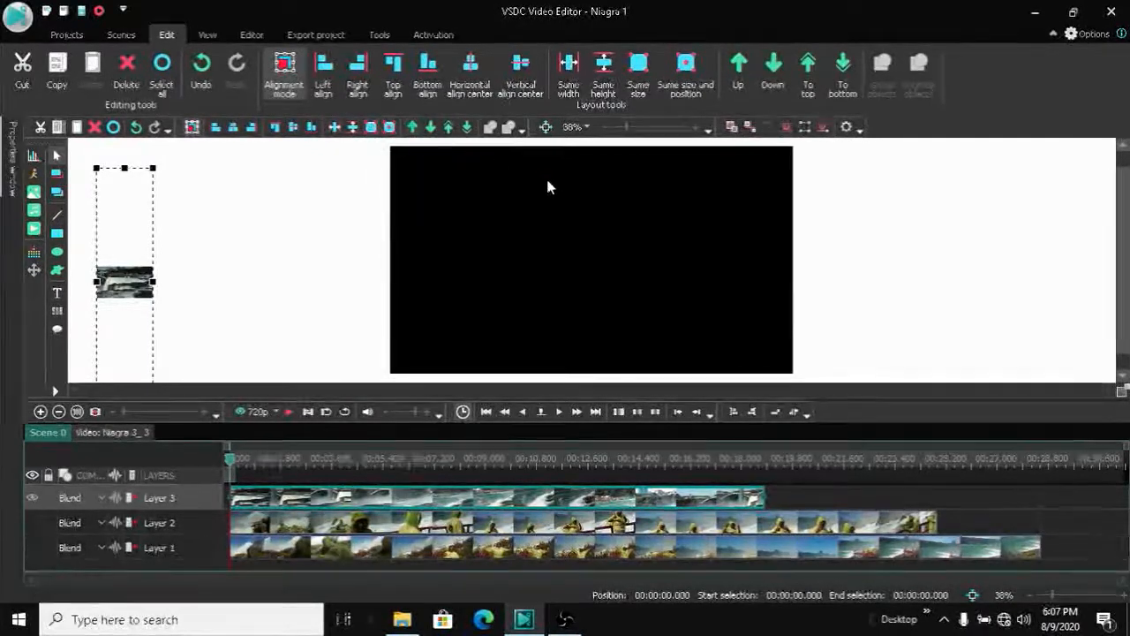
{"action": "left_click", "coordinate": [371, 128]}
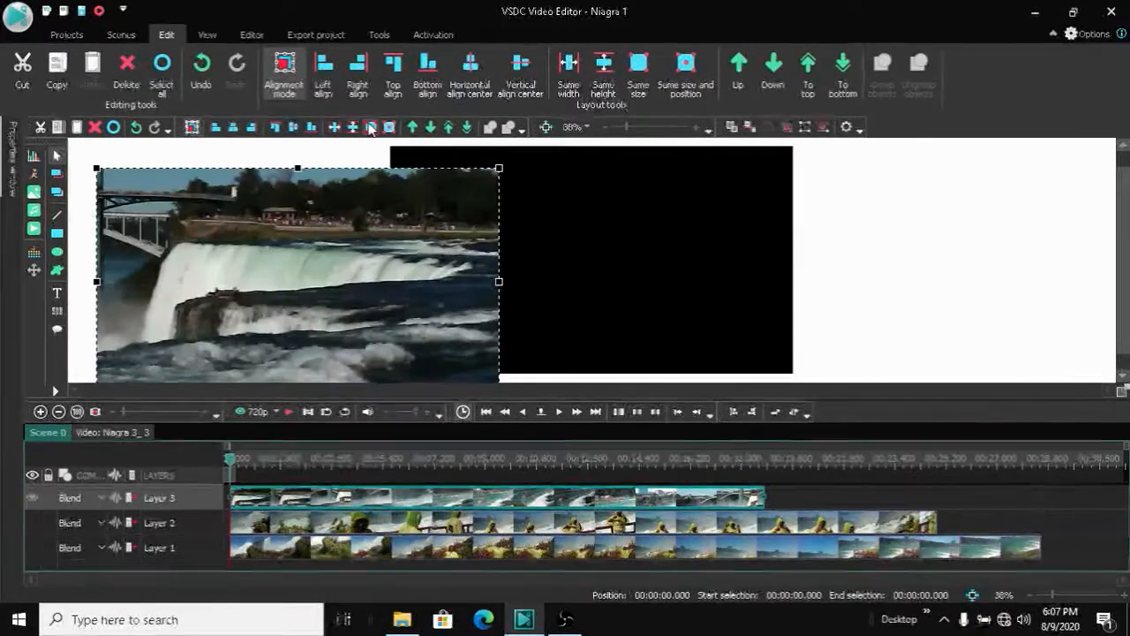
Move the Niagra 3 clip up beside the frame, shrink it to a small clip, and fit it using Same size and position
{"action": "left_click_drag", "start_coordinate": [302, 215], "coordinate": [287, 237]}
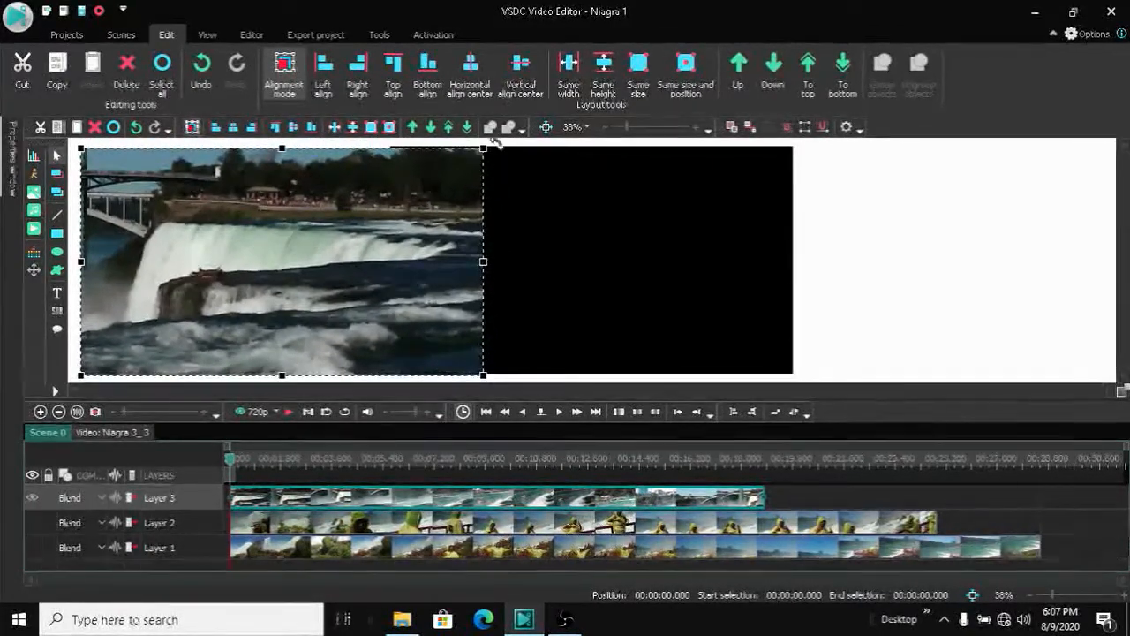
{"action": "left_click_drag", "start_coordinate": [483, 150], "coordinate": [161, 215]}
{"action": "left_click", "coordinate": [283, 196]}
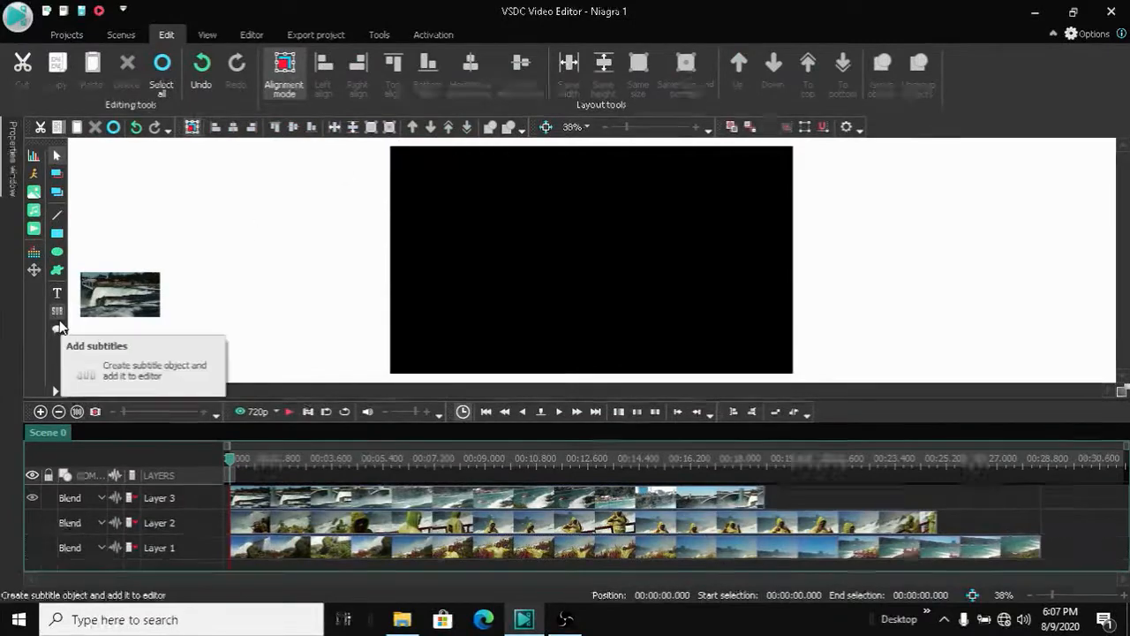
{"action": "left_click", "coordinate": [109, 292]}
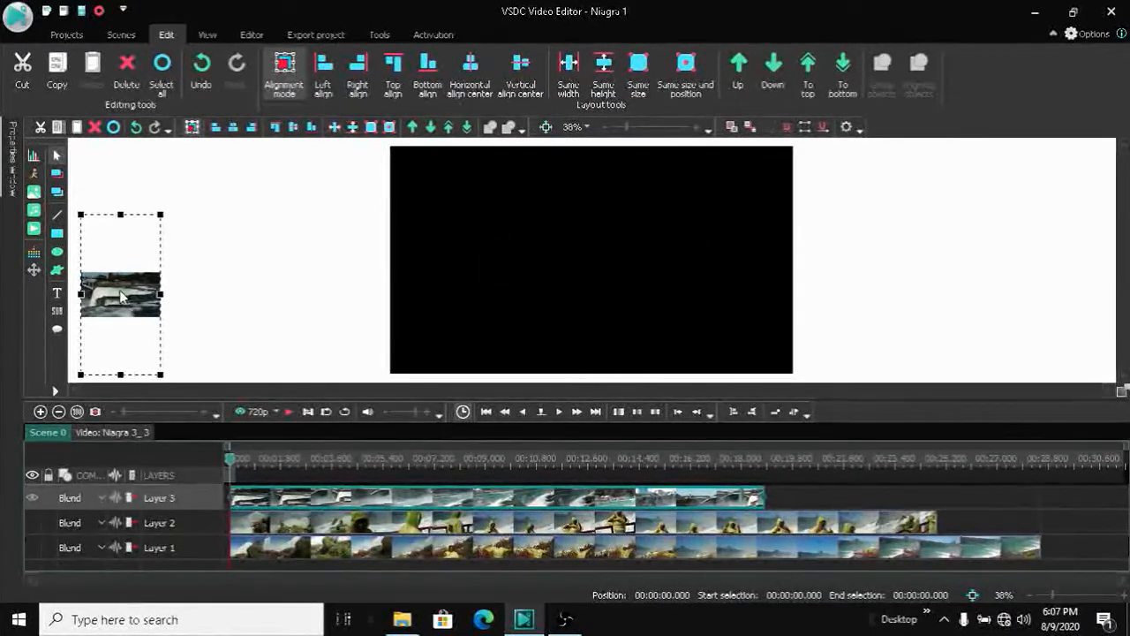
{"action": "left_click", "coordinate": [389, 127]}
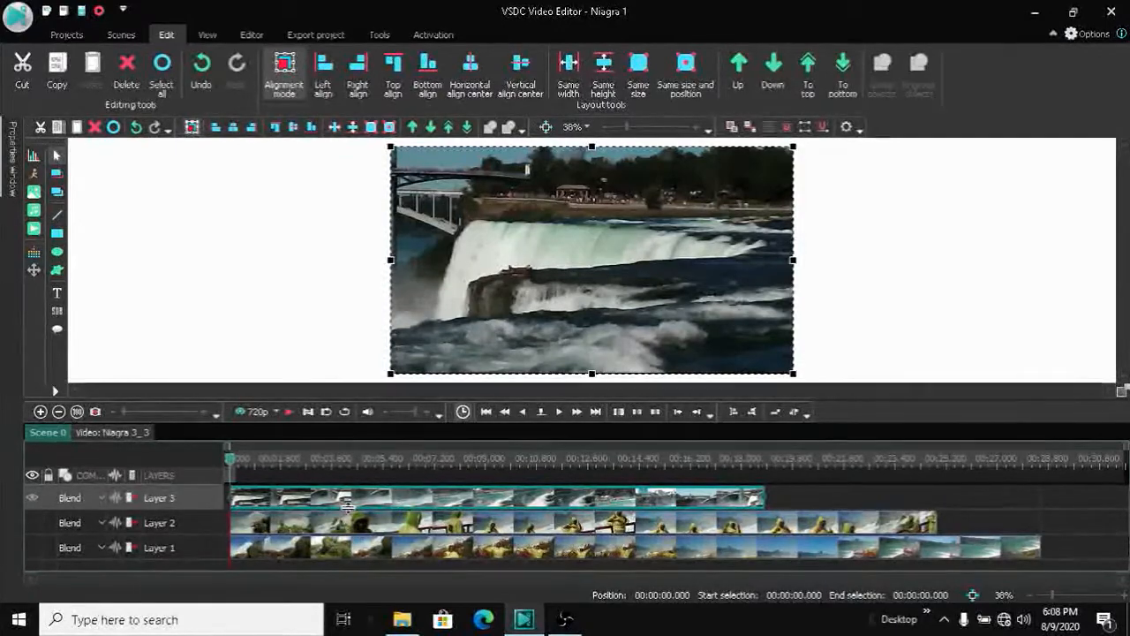
Move Layer 2 with the Niagra 2 clip up one level, above Layer 3
{"action": "mouse_move", "coordinate": [343, 507]}
{"action": "left_click", "coordinate": [188, 554]}
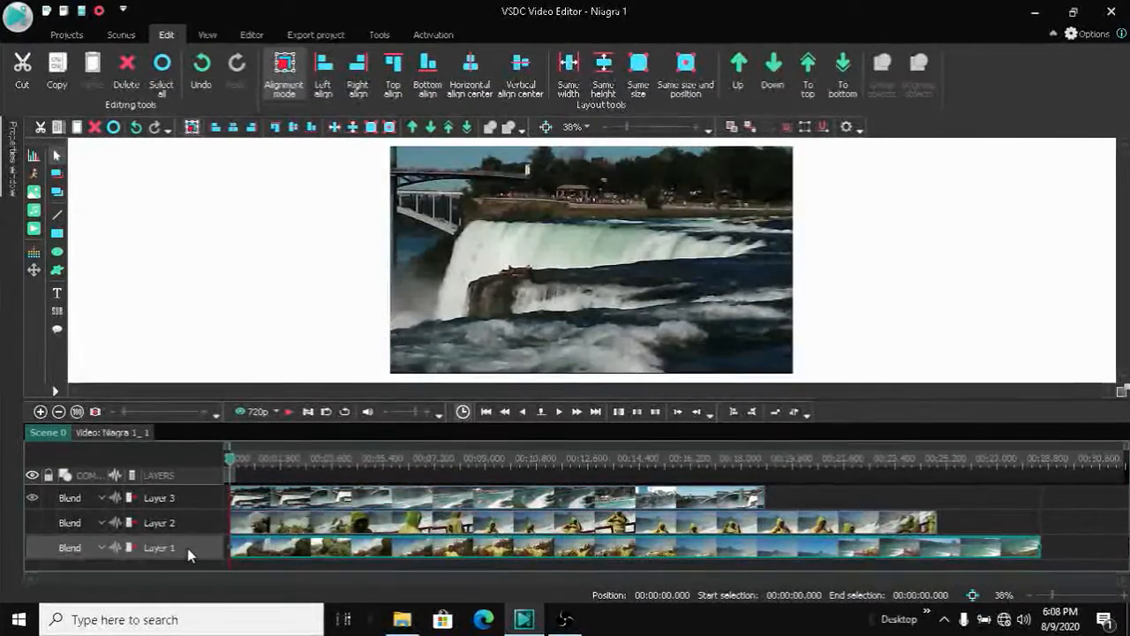
{"action": "left_click", "coordinate": [191, 524]}
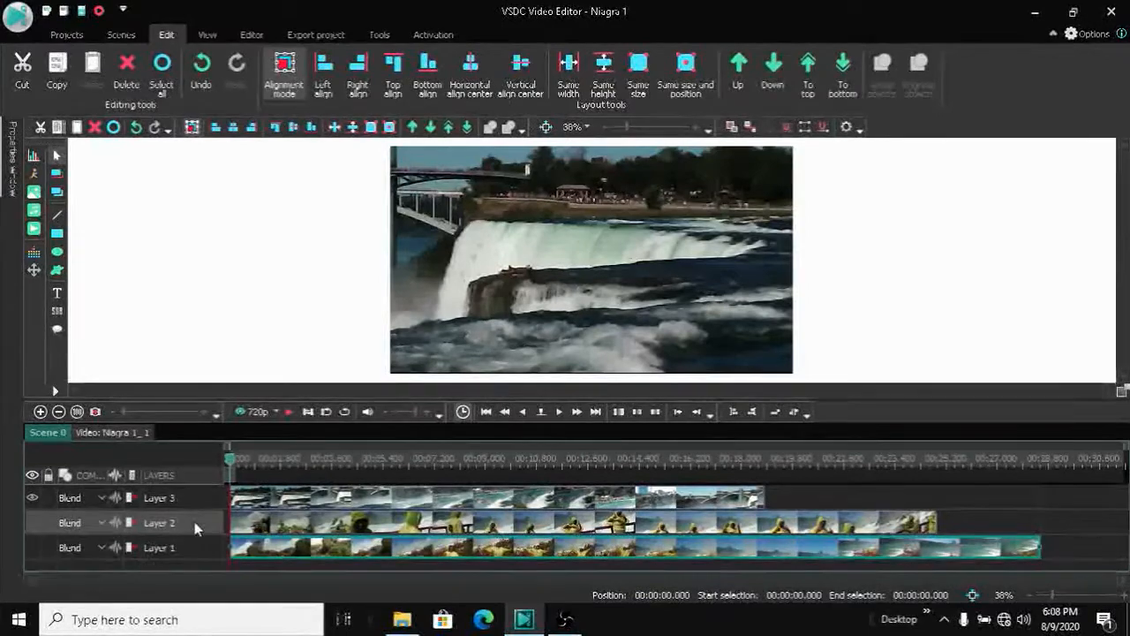
{"action": "left_click", "coordinate": [196, 503]}
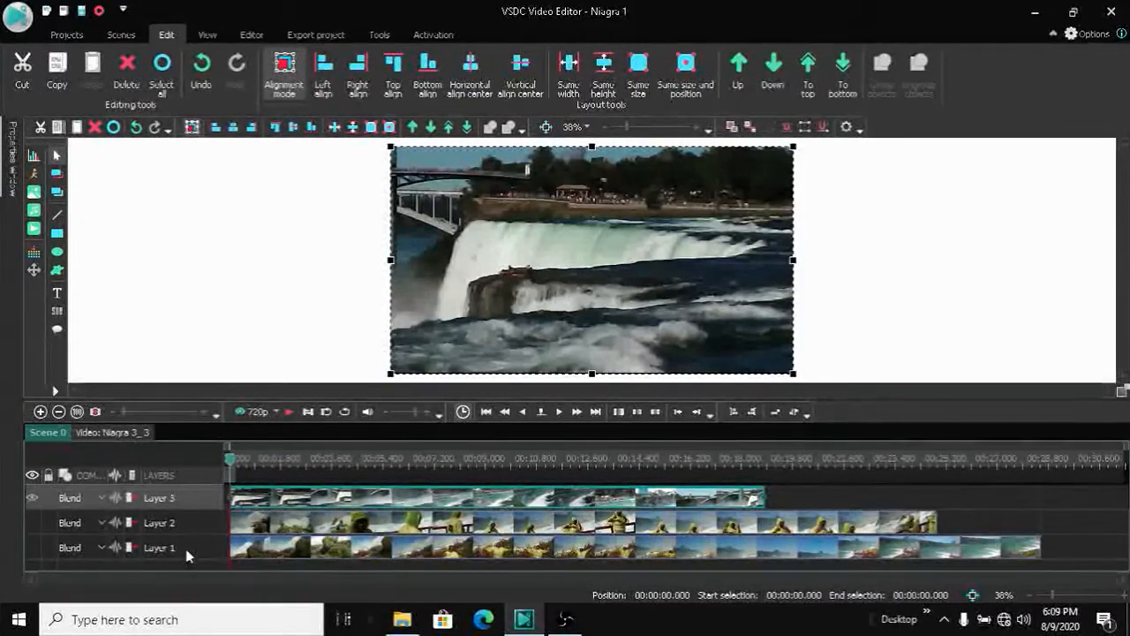
{"action": "left_click", "coordinate": [240, 529]}
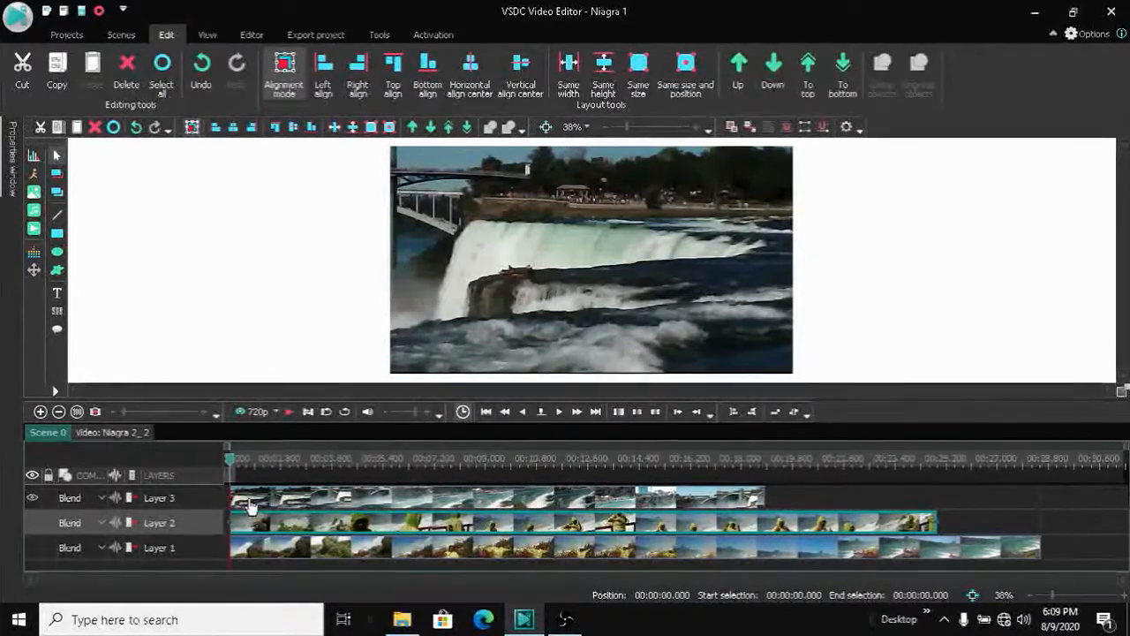
{"action": "mouse_move", "coordinate": [250, 506]}
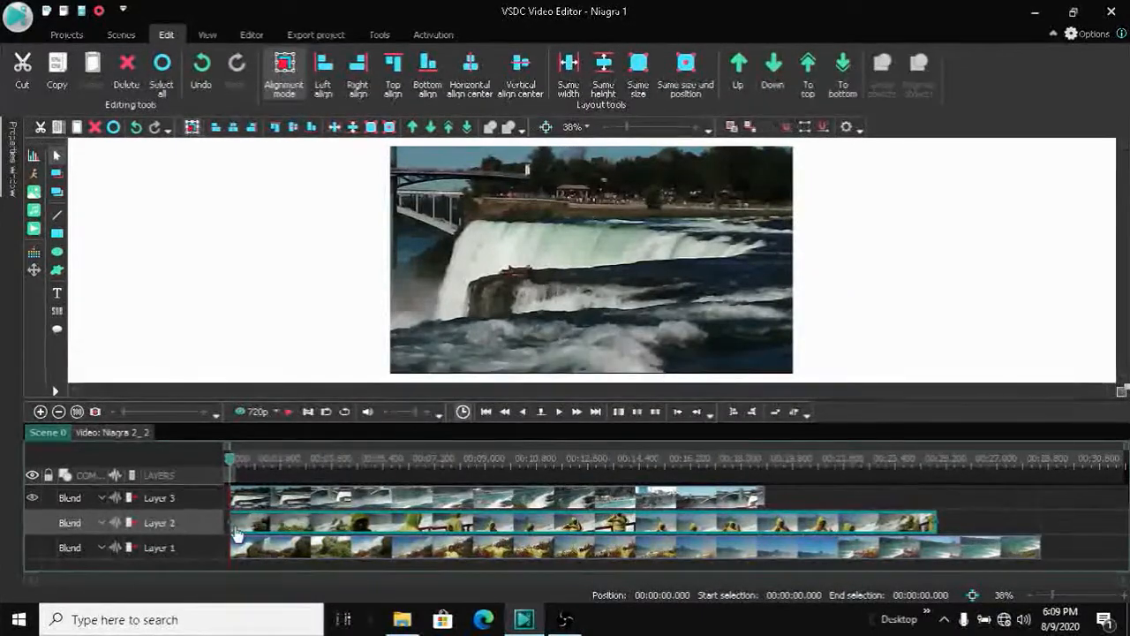
{"action": "mouse_move", "coordinate": [255, 533]}
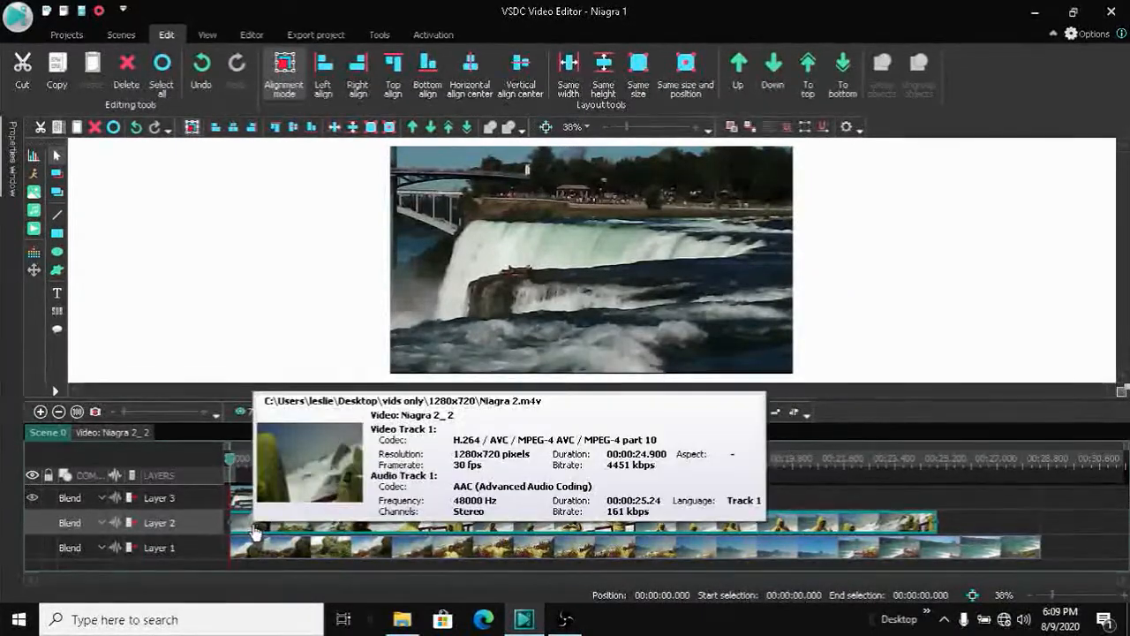
{"action": "left_click", "coordinate": [411, 128]}
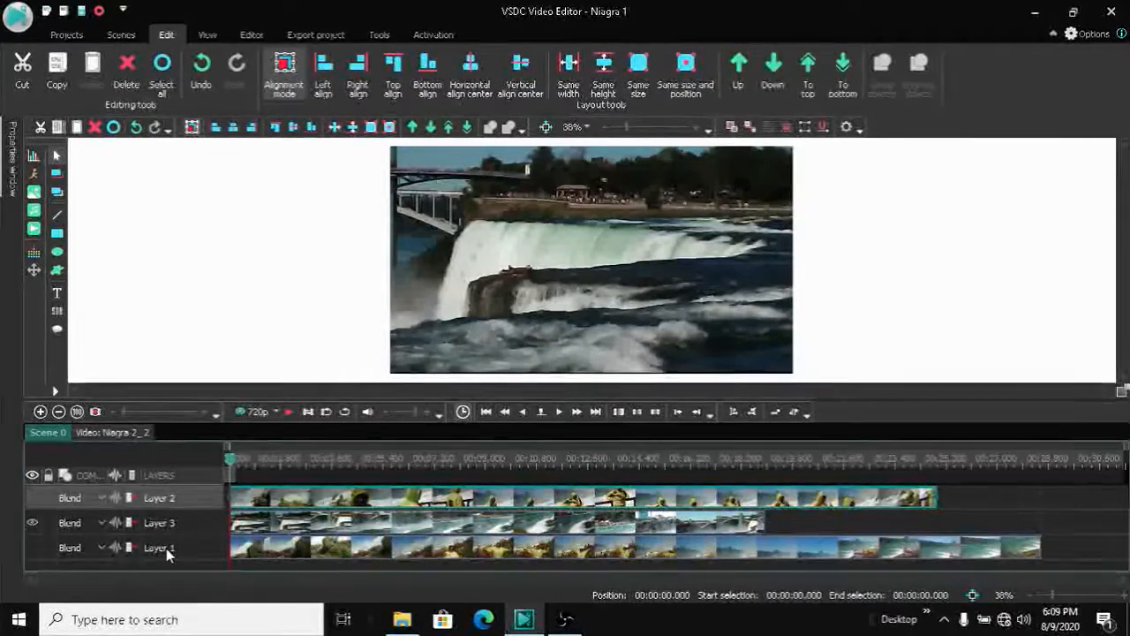
Raise Layer 1 one level above Layer 3, and raise Layer 3 two levels back to the top of the stack
{"action": "left_click", "coordinate": [208, 547]}
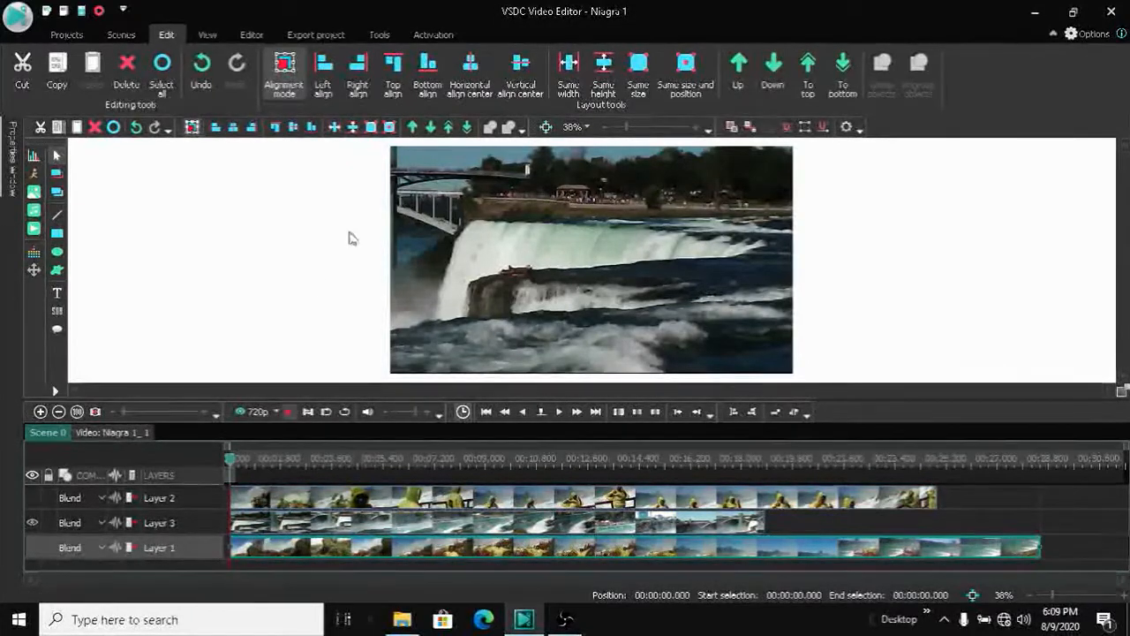
{"action": "left_click", "coordinate": [411, 128]}
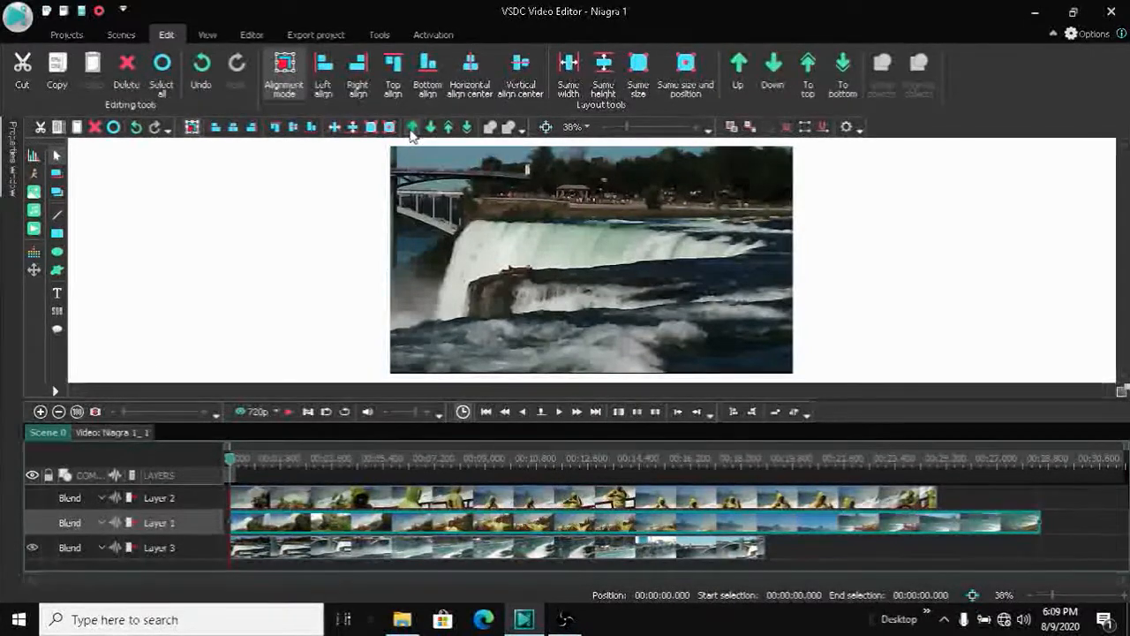
{"action": "left_click", "coordinate": [189, 548]}
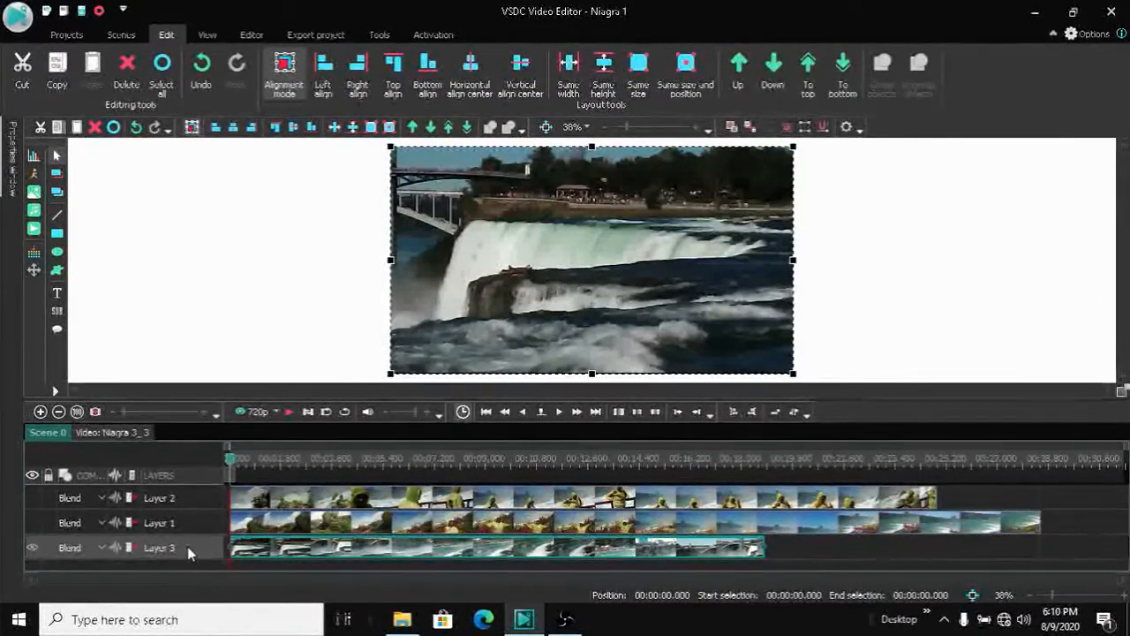
{"action": "left_click", "coordinate": [412, 127]}
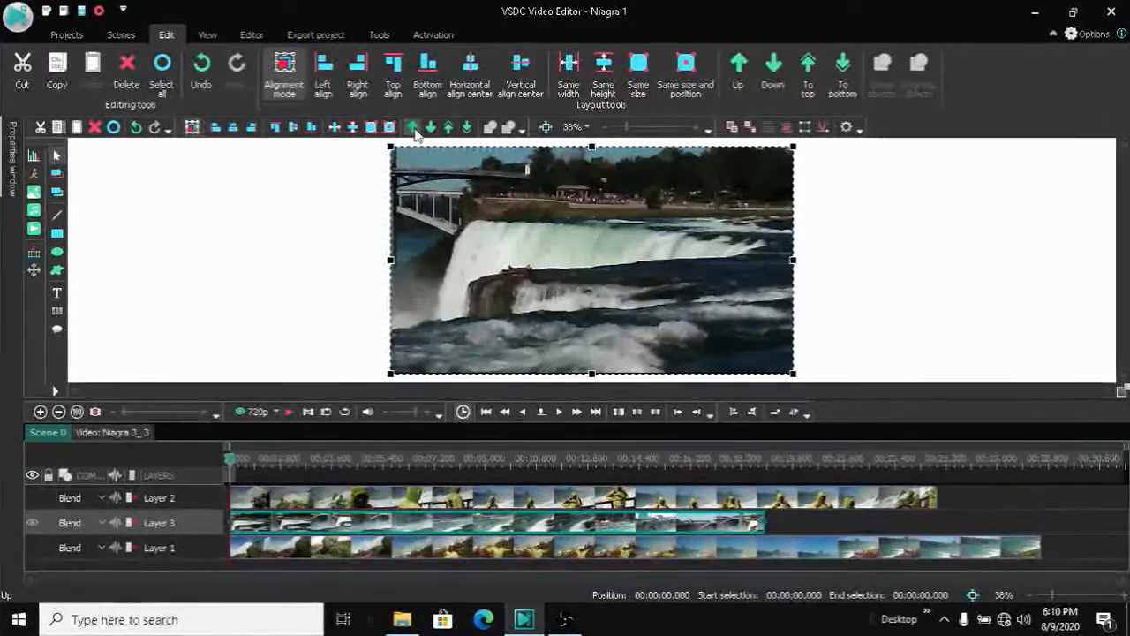
{"action": "left_click", "coordinate": [412, 127]}
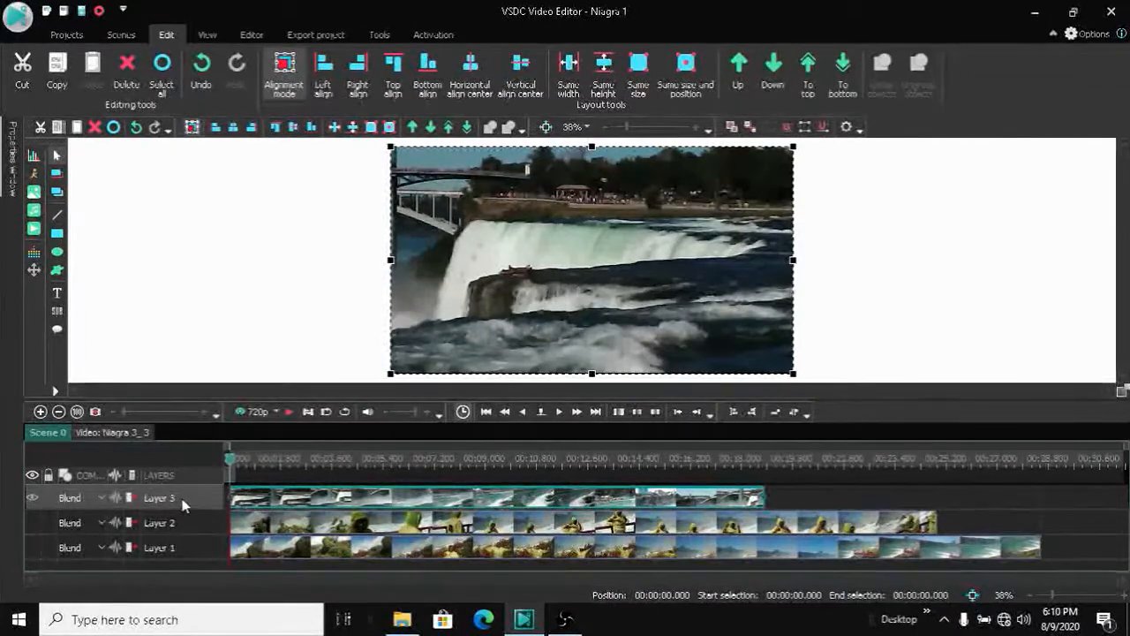
Lower Layer 3 one level at a time to the bottom of the stack, and return it using To top
{"action": "left_click", "coordinate": [431, 127]}
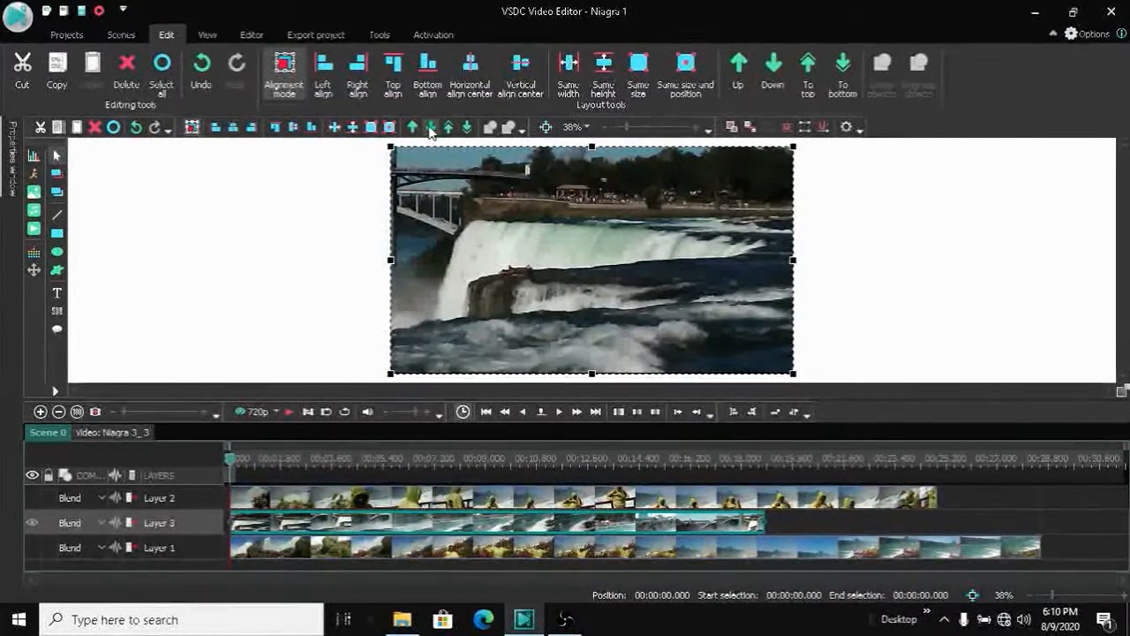
{"action": "left_click", "coordinate": [431, 127]}
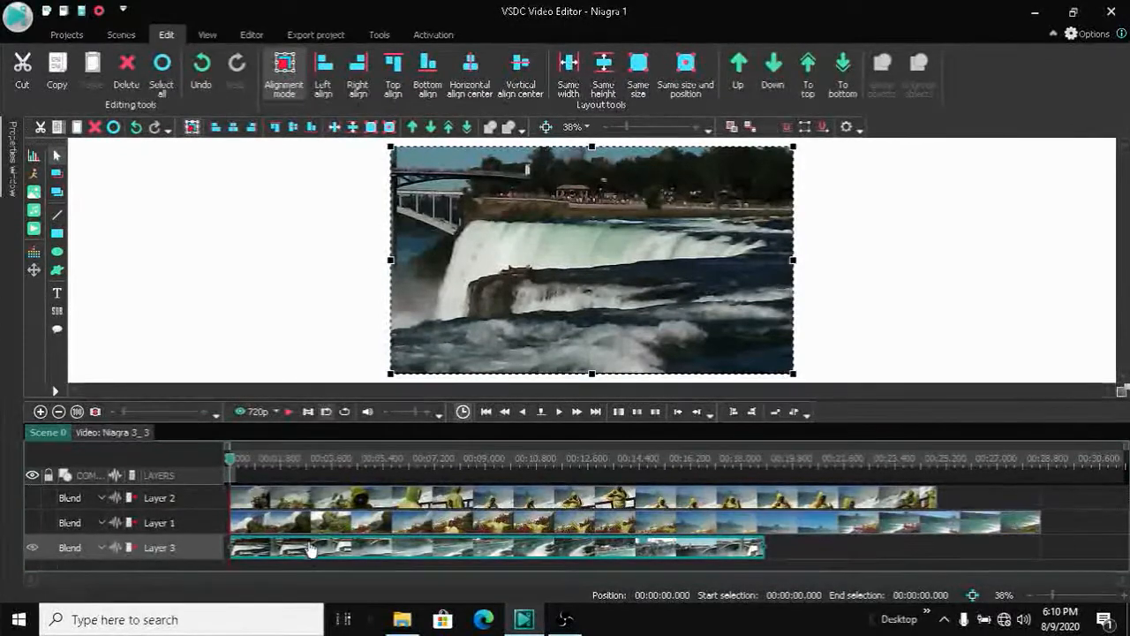
{"action": "mouse_move", "coordinate": [302, 551]}
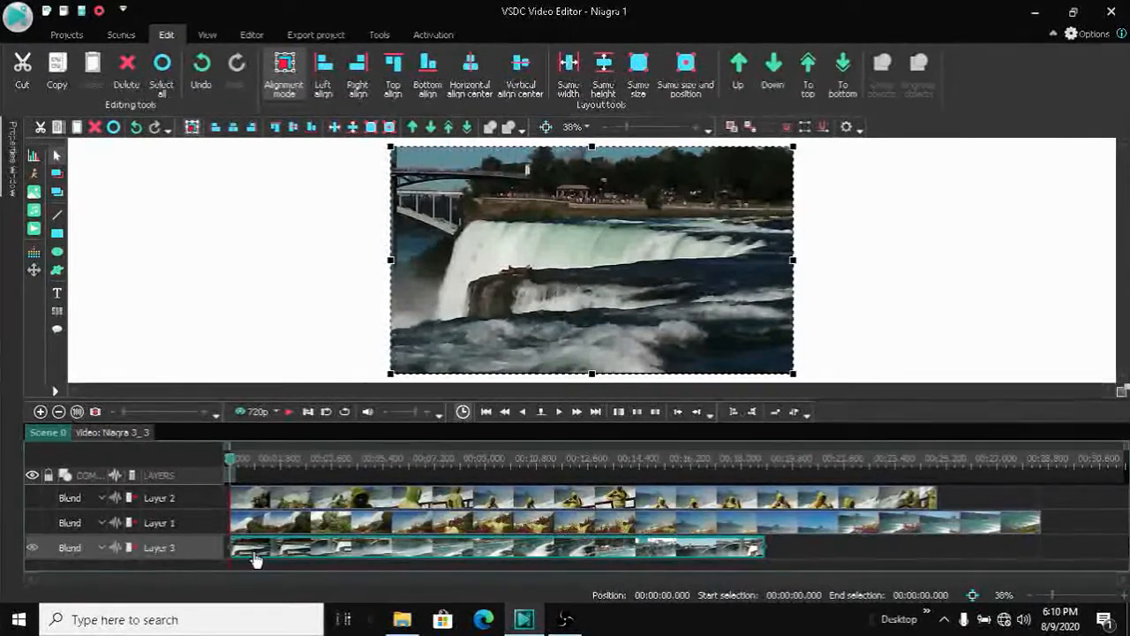
{"action": "left_click", "coordinate": [448, 128]}
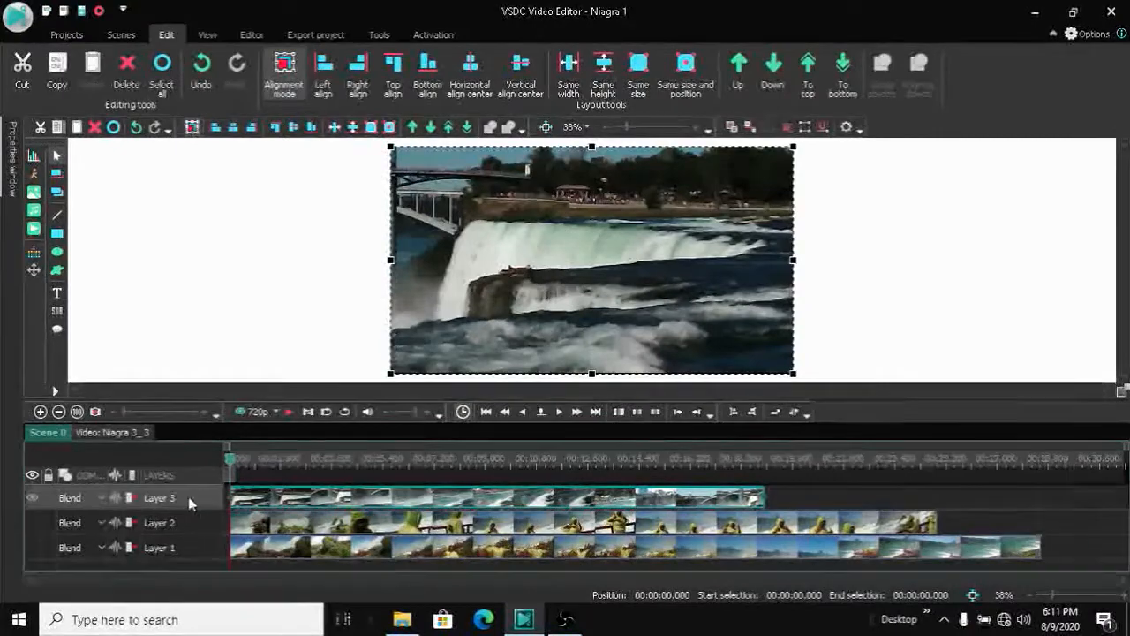
Send Layer 3 straight to the bottom of the stack and raise Layer 1 above Layer 2
{"action": "left_click", "coordinate": [467, 130]}
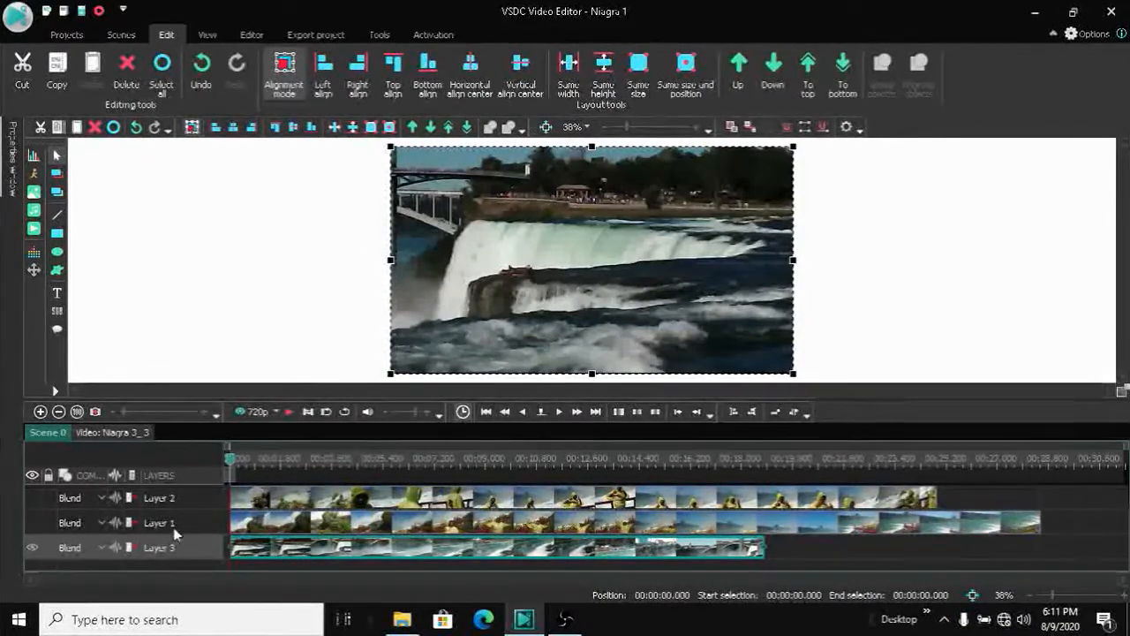
{"action": "left_click", "coordinate": [257, 528]}
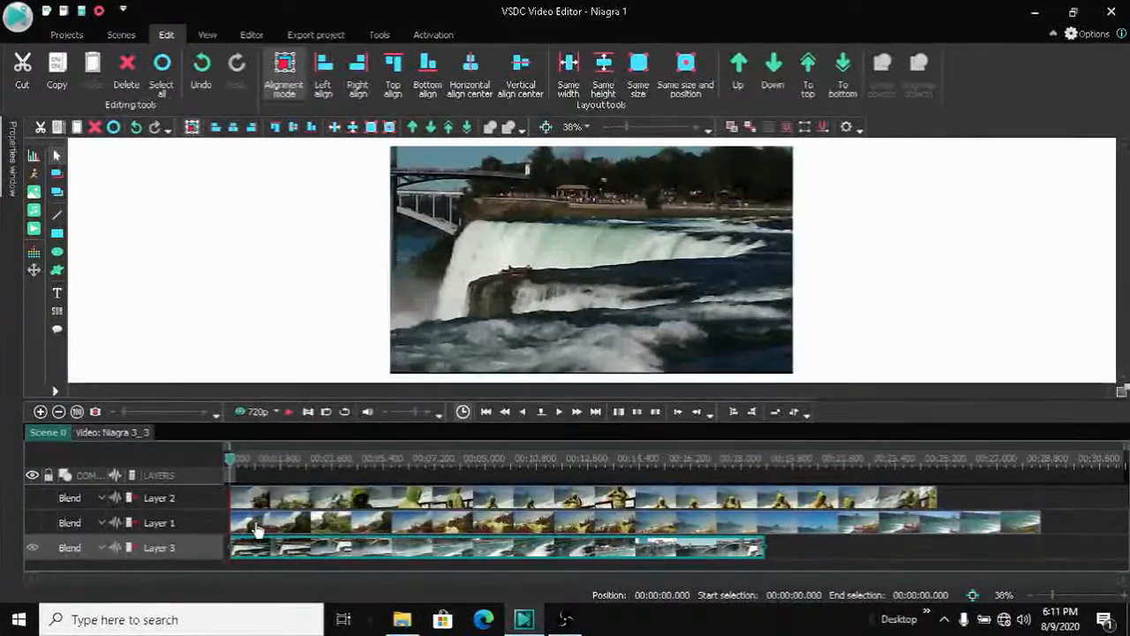
{"action": "left_click", "coordinate": [411, 127]}
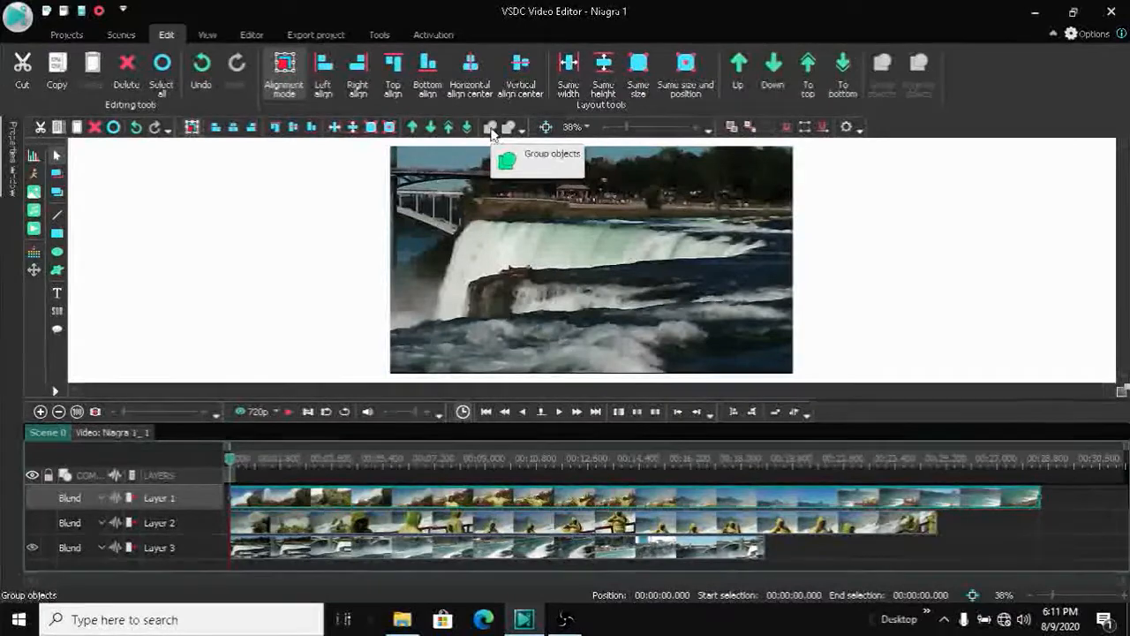
Select the Niagra 1 and Niagra 2 clips together for grouping, and clear the selection
{"action": "left_click", "coordinate": [991, 544]}
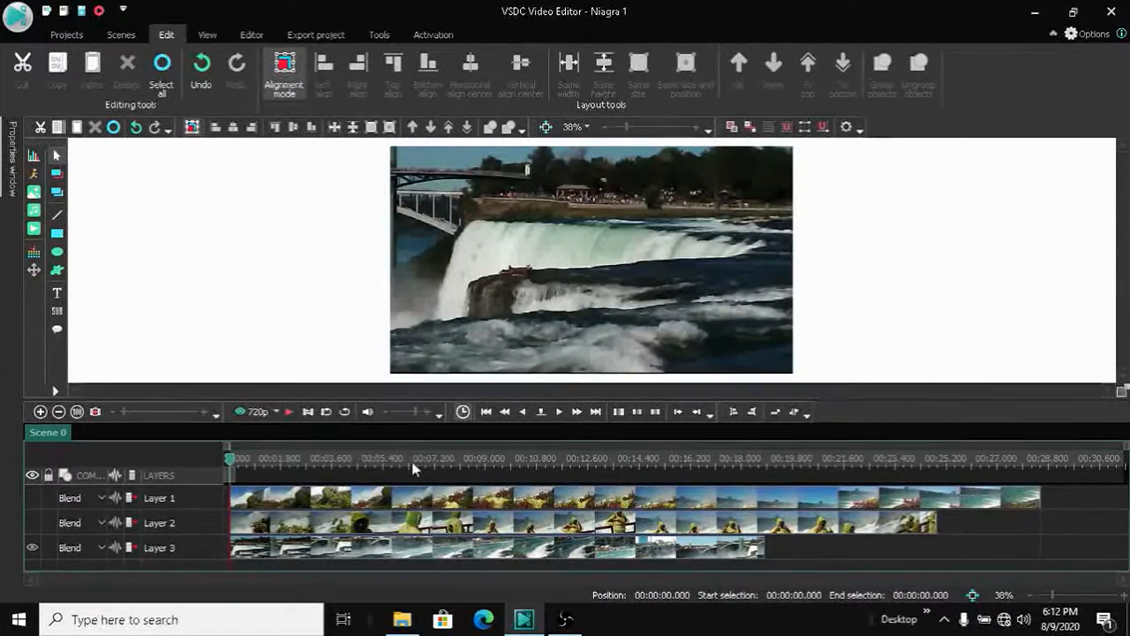
{"action": "left_click", "coordinate": [451, 323]}
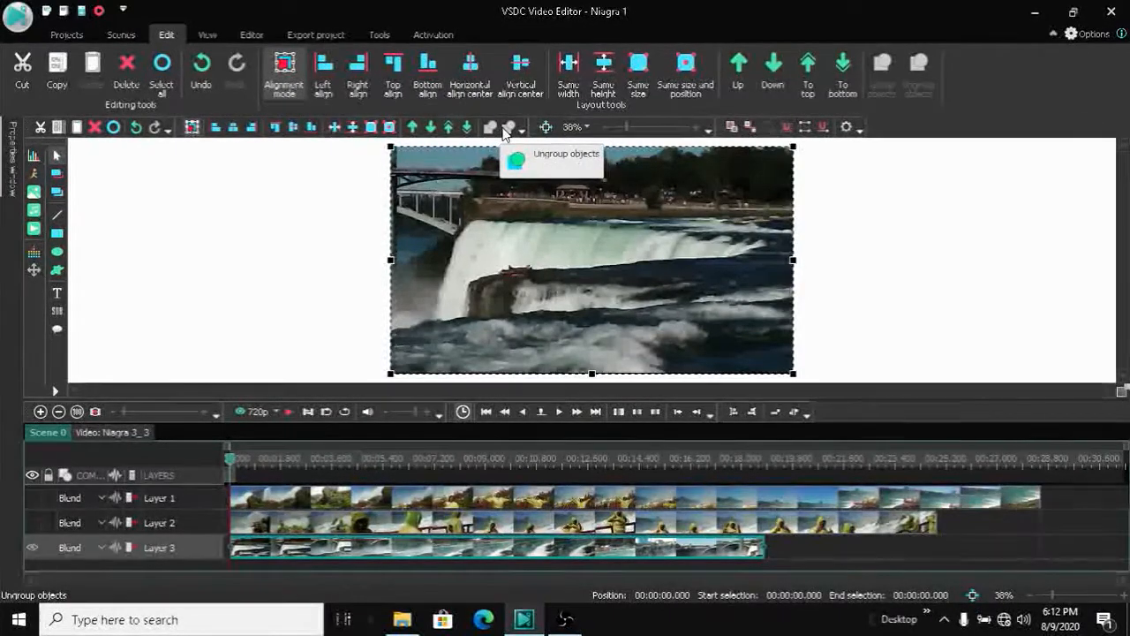
{"action": "left_click", "coordinate": [283, 502]}
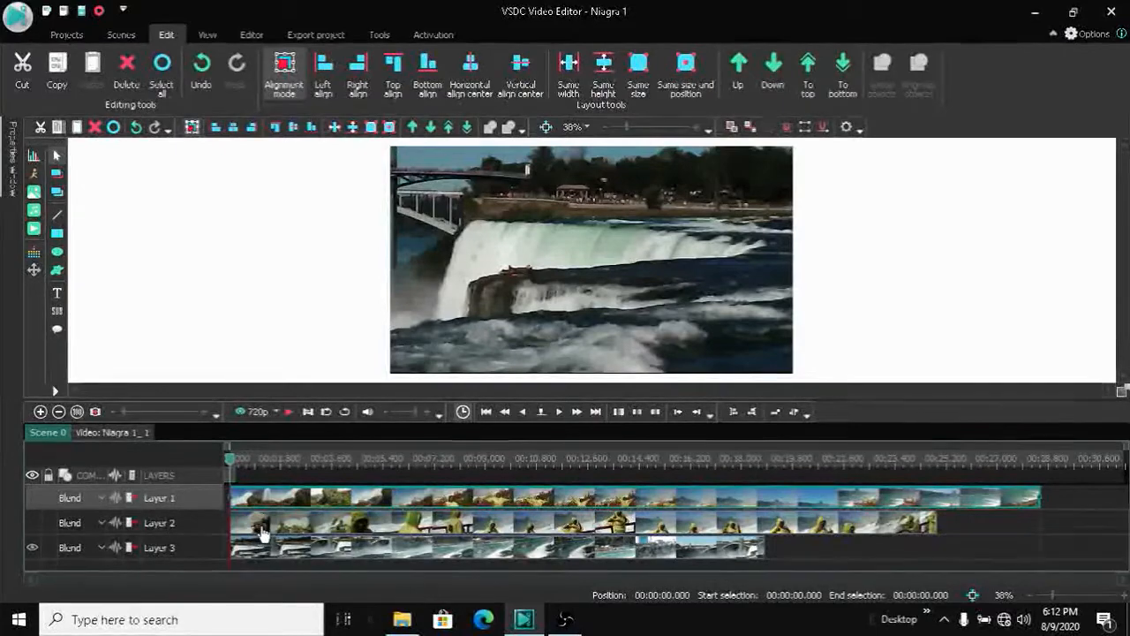
{"action": "left_click", "coordinate": [261, 530], "text": "ctrl"}
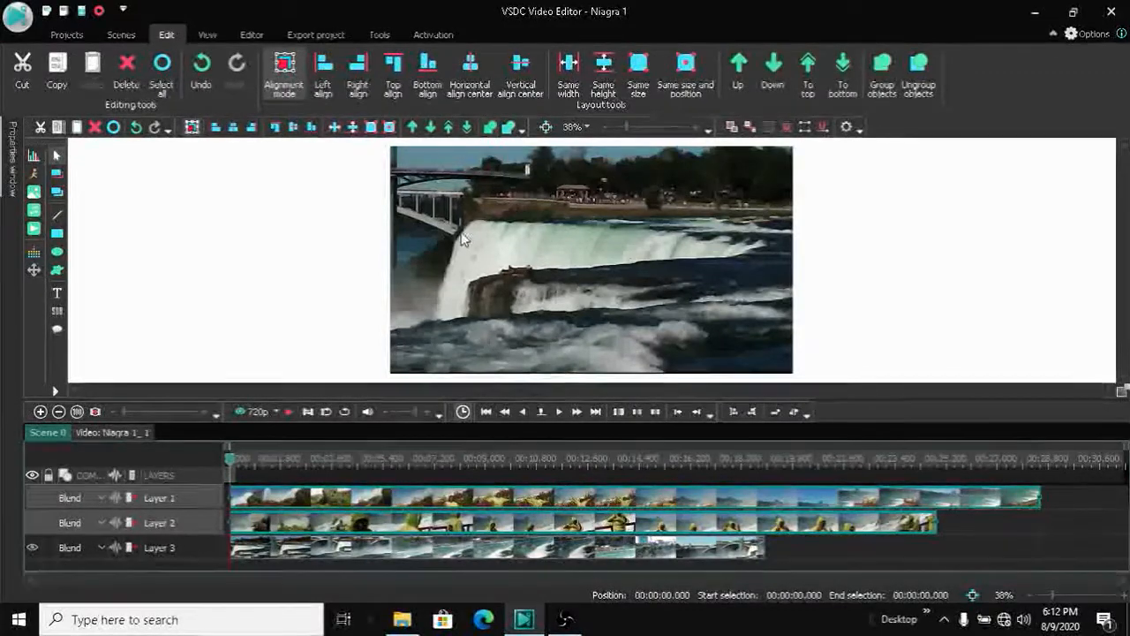
{"action": "left_click", "coordinate": [267, 315]}
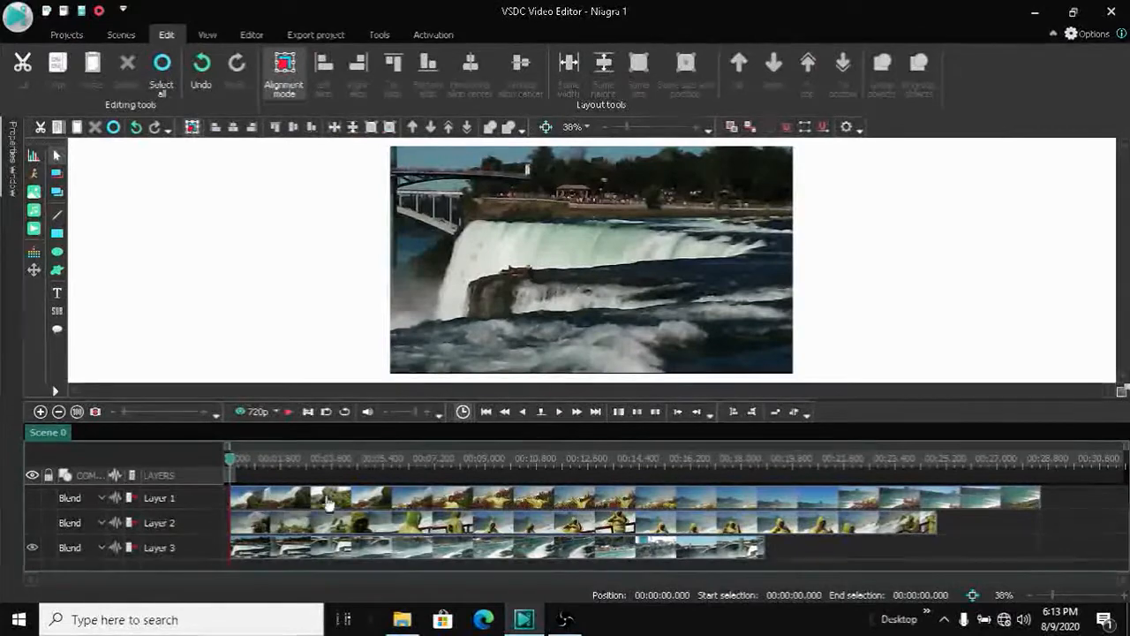
Make Layers 1 and 2 visible and spread the clips apart: Niagra 3 to the left, Niagra 1 to the right, Niagra 2 lower
{"action": "left_click_drag", "start_coordinate": [498, 280], "coordinate": [275, 271]}
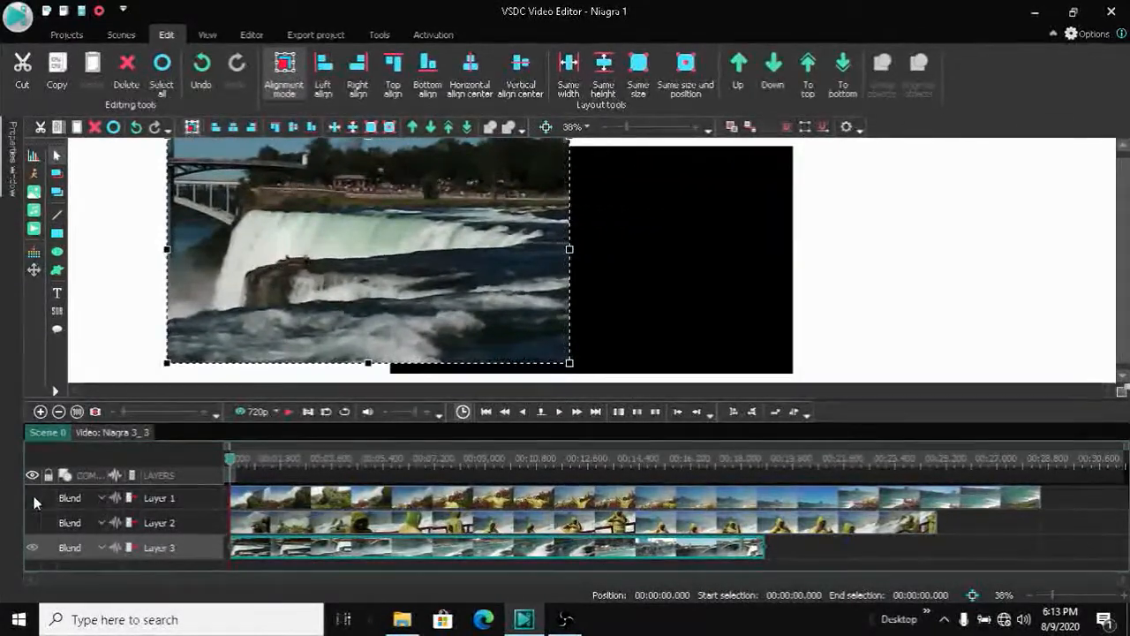
{"action": "left_click", "coordinate": [34, 495]}
{"action": "left_click", "coordinate": [28, 525]}
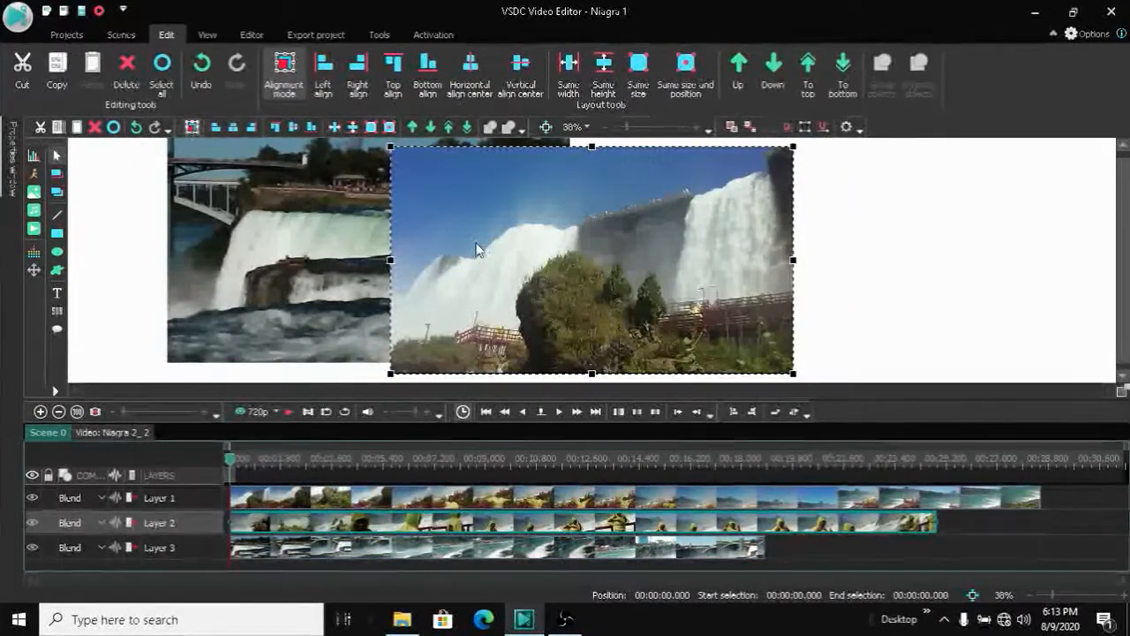
{"action": "left_click_drag", "start_coordinate": [474, 244], "coordinate": [816, 302]}
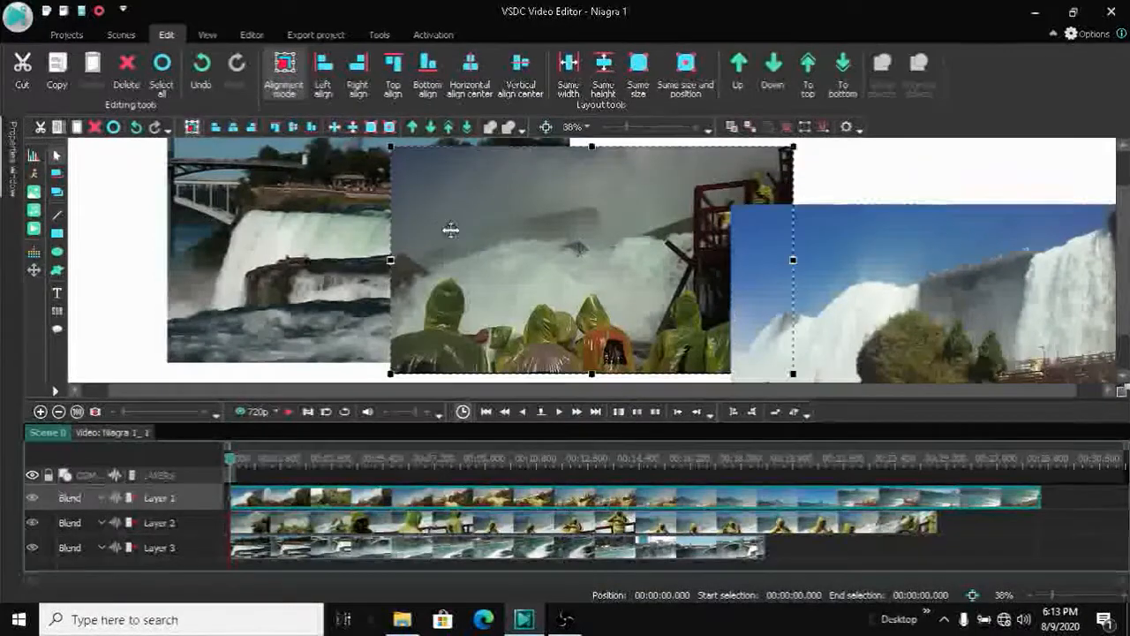
{"action": "left_click_drag", "start_coordinate": [448, 232], "coordinate": [448, 270]}
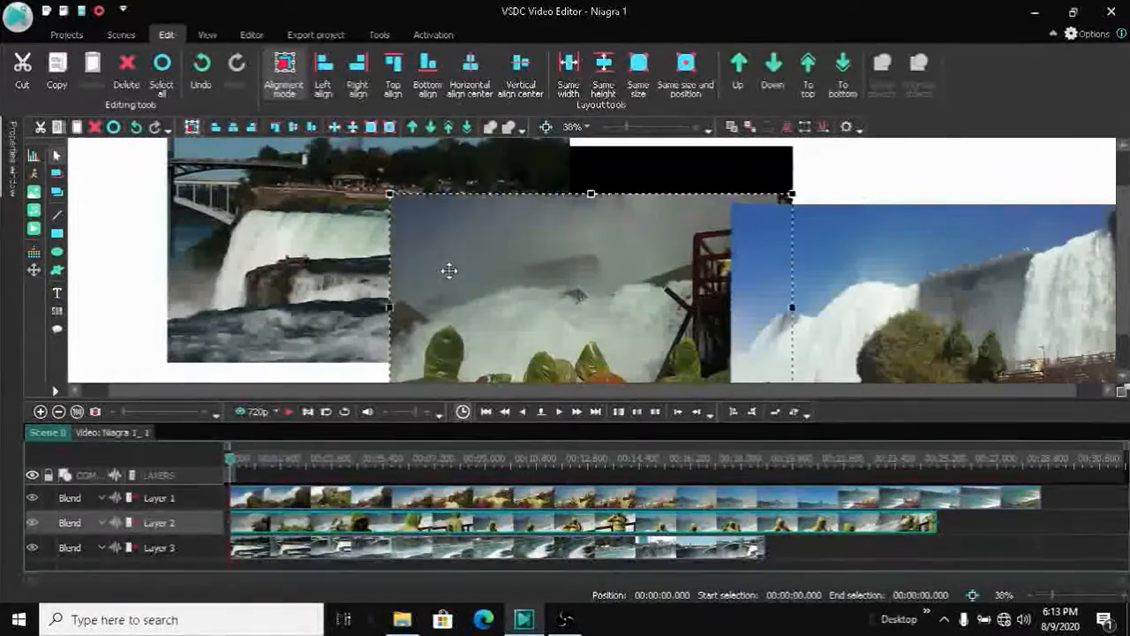
Select the Niagra 1 and Niagra 2 clips together and move both as one towards the lower right
{"action": "left_click", "coordinate": [890, 280]}
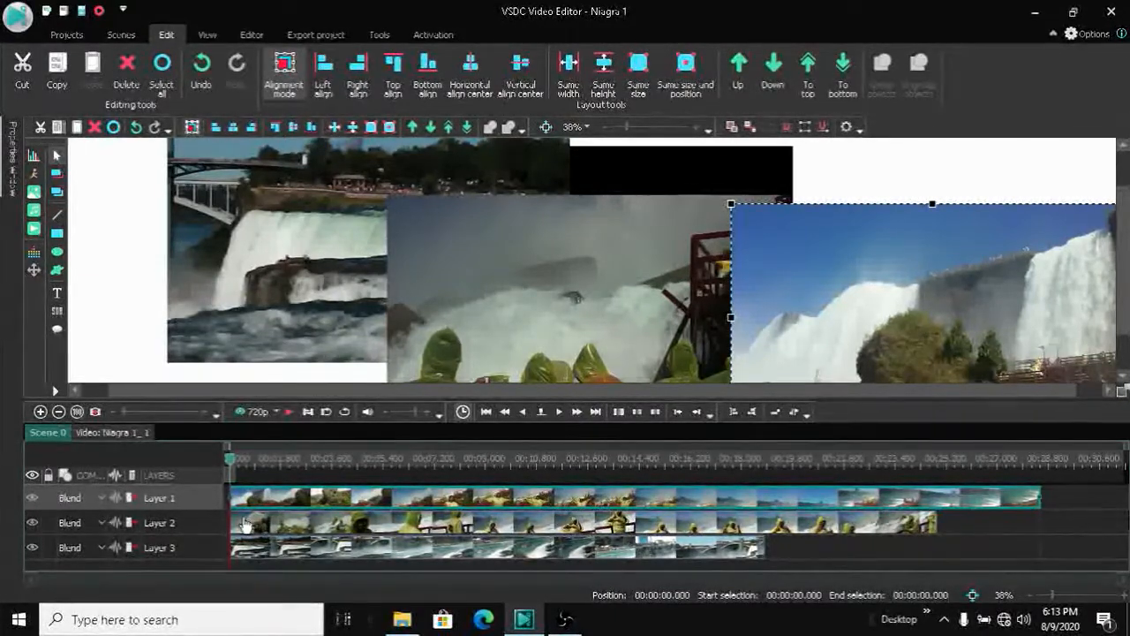
{"action": "mouse_move", "coordinate": [253, 528]}
{"action": "left_click", "coordinate": [256, 522], "text": "ctrl"}
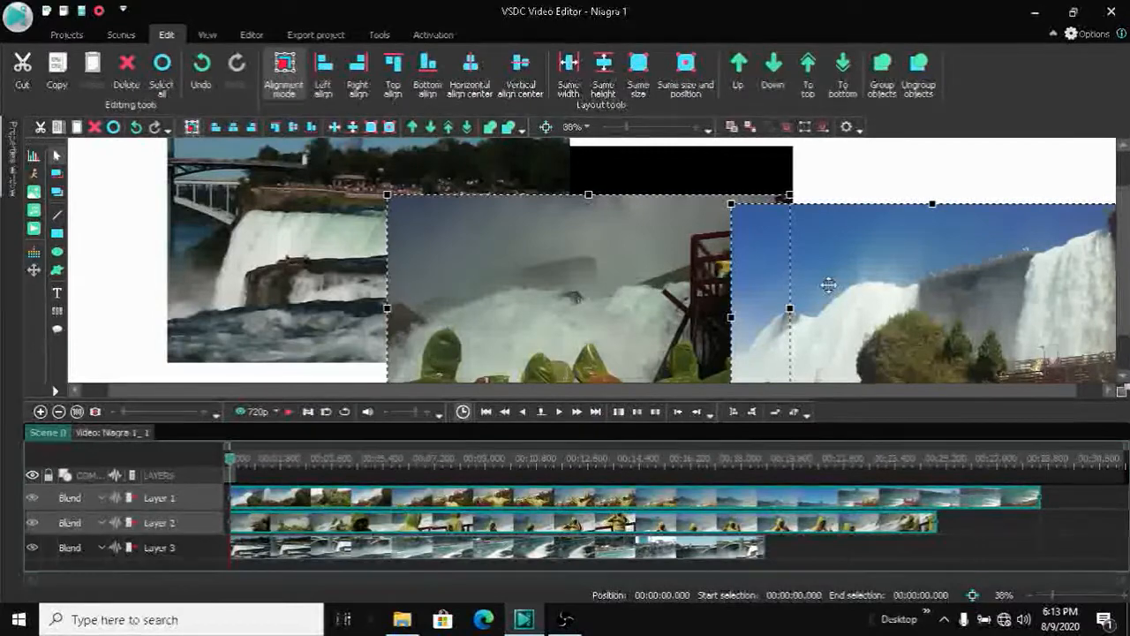
{"action": "left_click_drag", "start_coordinate": [827, 270], "coordinate": [918, 302]}
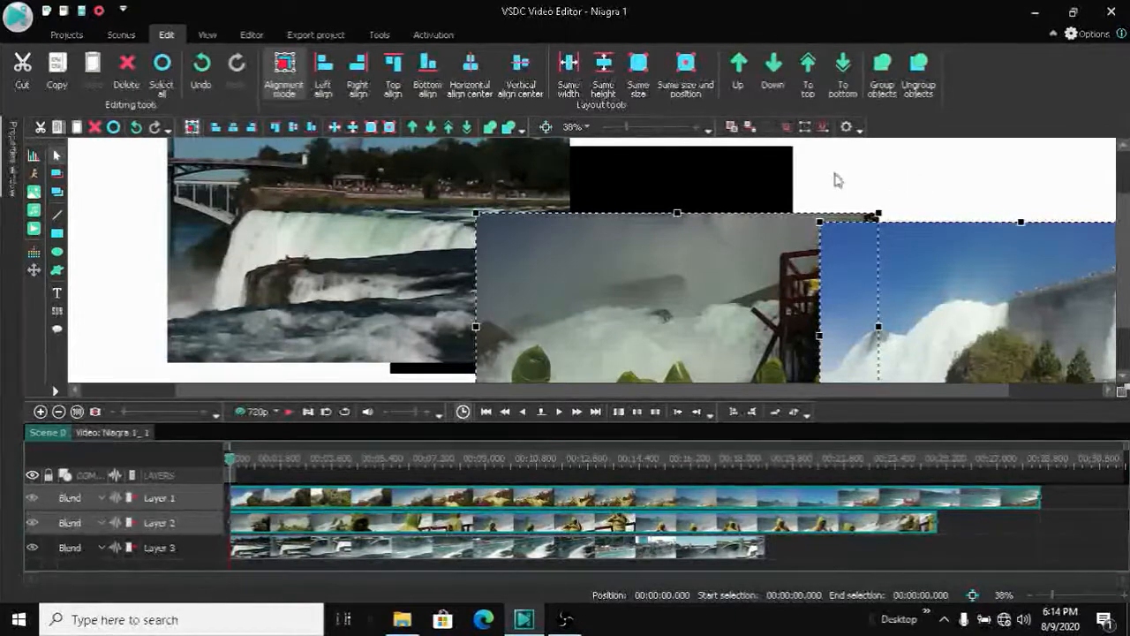
Move the Niagra 3 clip further left on its own and raise the Niagra 2 clip separately
{"action": "left_click", "coordinate": [742, 163]}
{"action": "left_click_drag", "start_coordinate": [371, 176], "coordinate": [251, 184]}
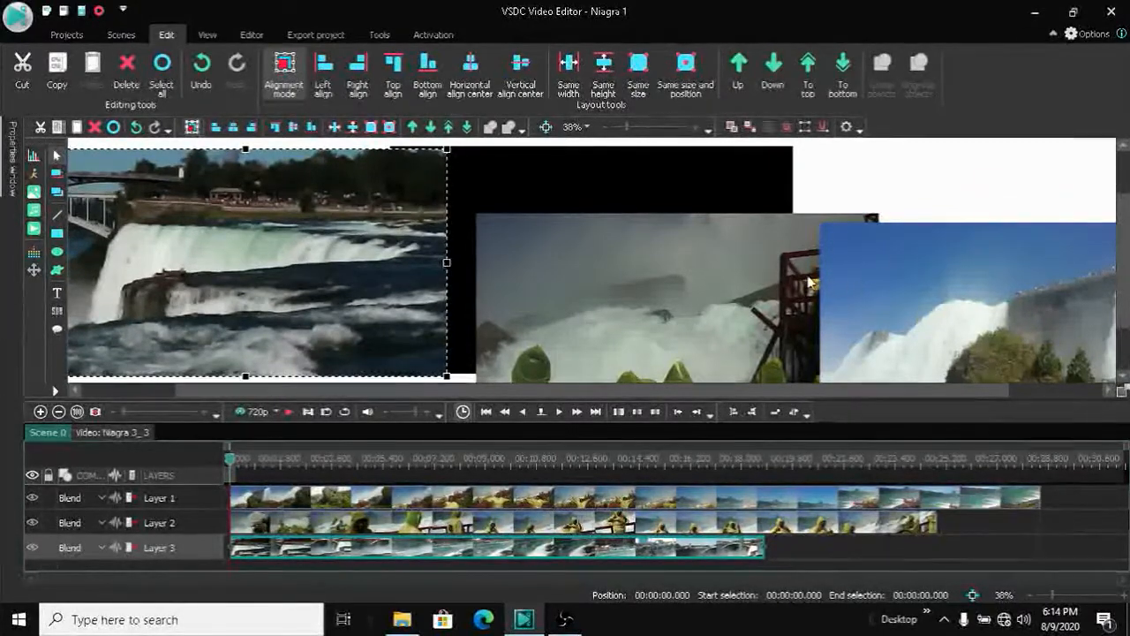
{"action": "left_click", "coordinate": [709, 285]}
{"action": "left_click_drag", "start_coordinate": [709, 285], "coordinate": [720, 247]}
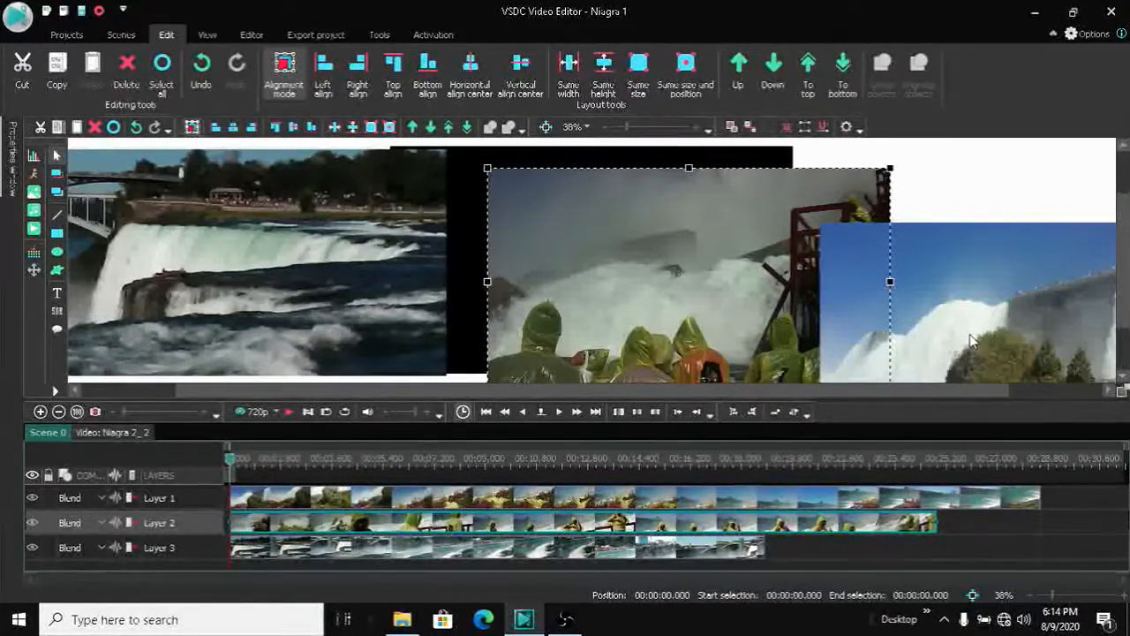
Group the Niagra 2 and Niagra 1 clips and move the group up and to the right
{"action": "left_click", "coordinate": [970, 334], "text": "ctrl"}
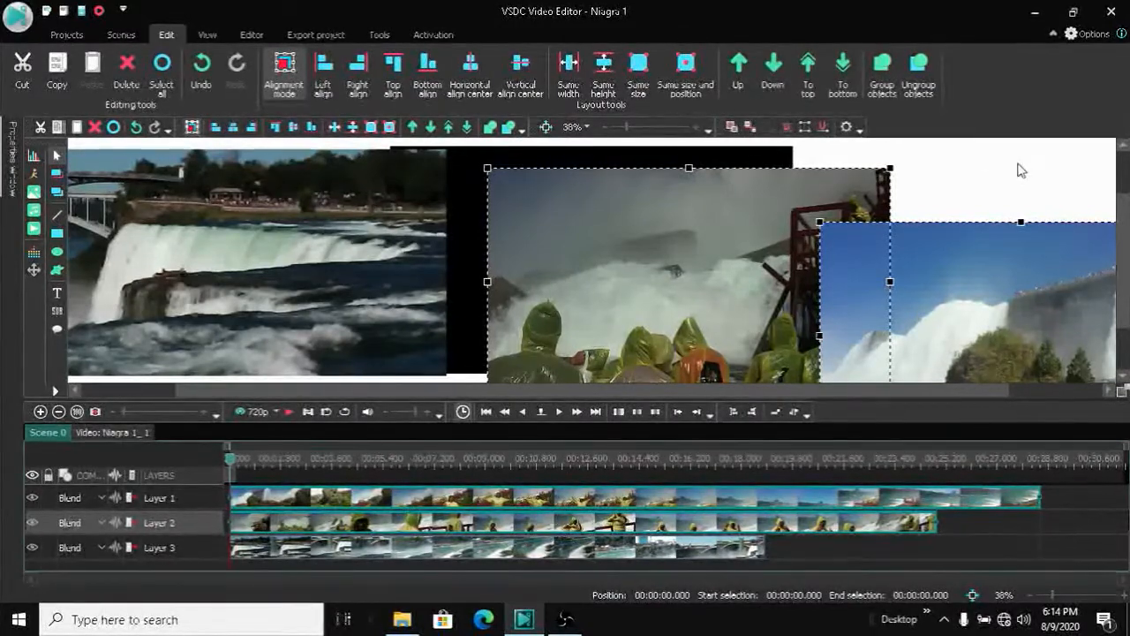
{"action": "left_click", "coordinate": [491, 129]}
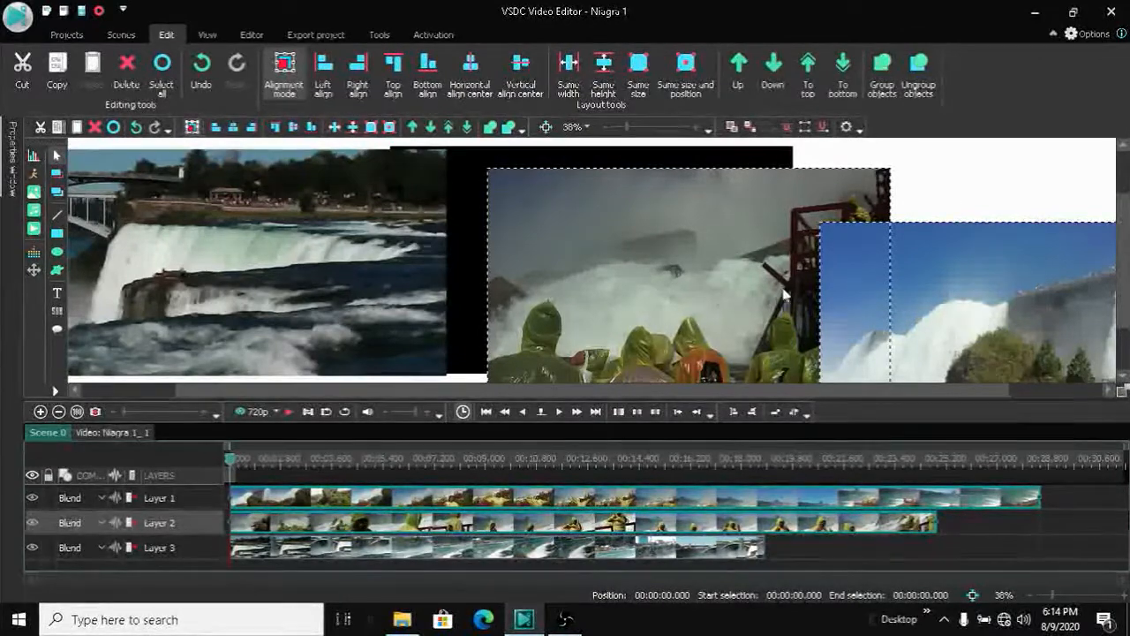
{"action": "left_click_drag", "start_coordinate": [875, 285], "coordinate": [963, 234]}
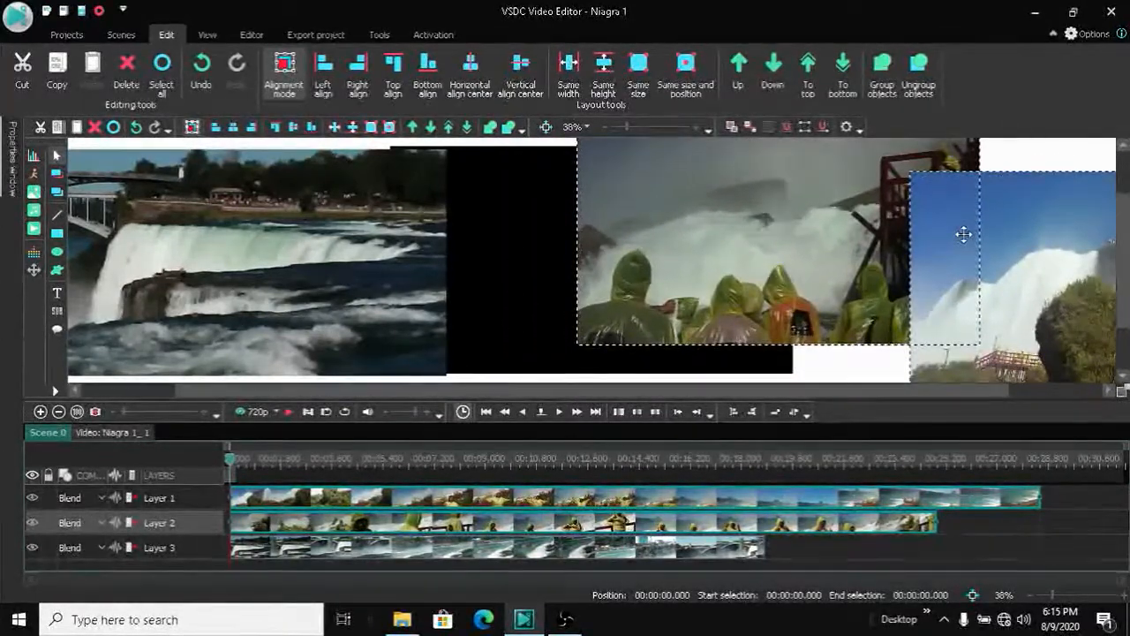
Move the ungrouped Niagra 3 clip around on its own, ending slightly lower and further right
{"action": "left_click", "coordinate": [273, 269]}
{"action": "left_click_drag", "start_coordinate": [274, 269], "coordinate": [326, 232]}
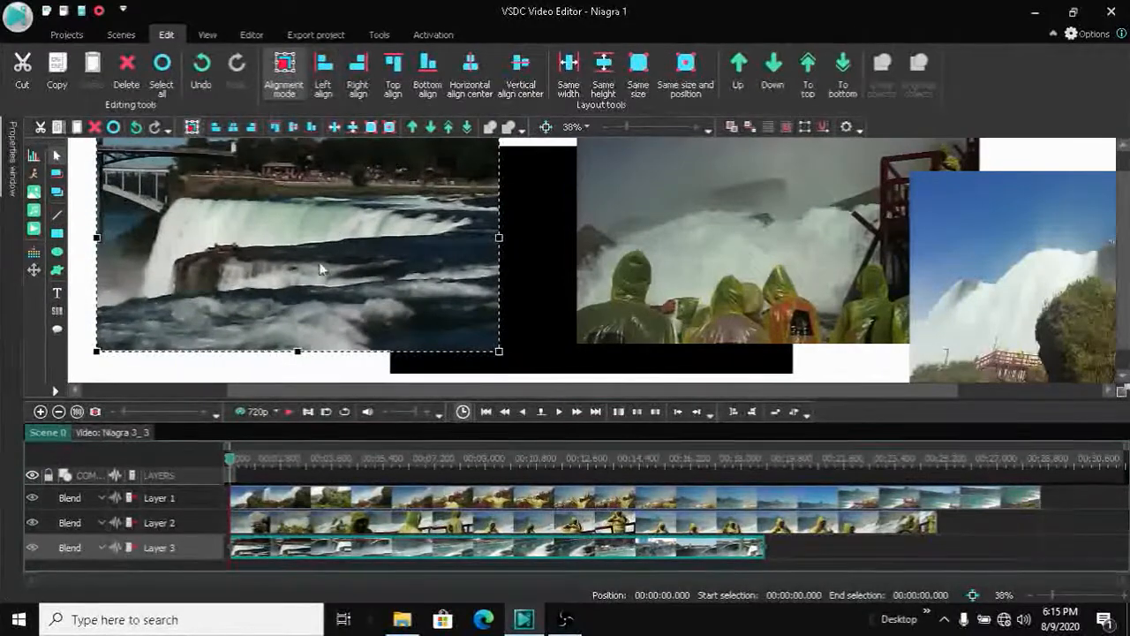
{"action": "left_click_drag", "start_coordinate": [257, 314], "coordinate": [228, 342]}
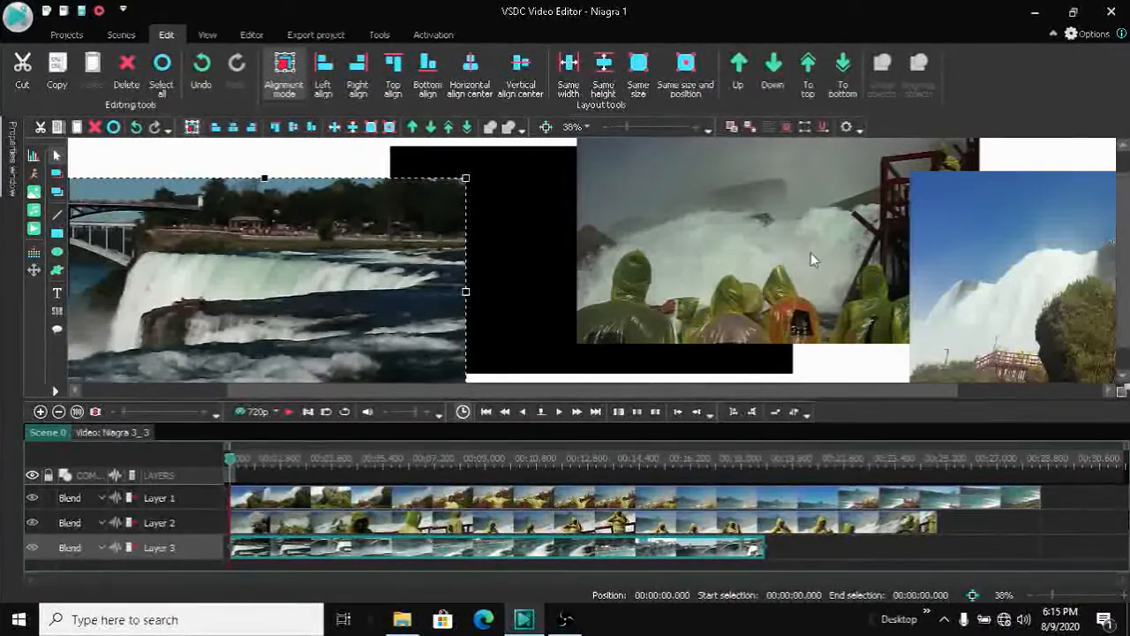
Select the grouped Niagra 1 and Niagra 2 clips and shift the group slightly down and to the left
{"action": "left_click", "coordinate": [763, 254]}
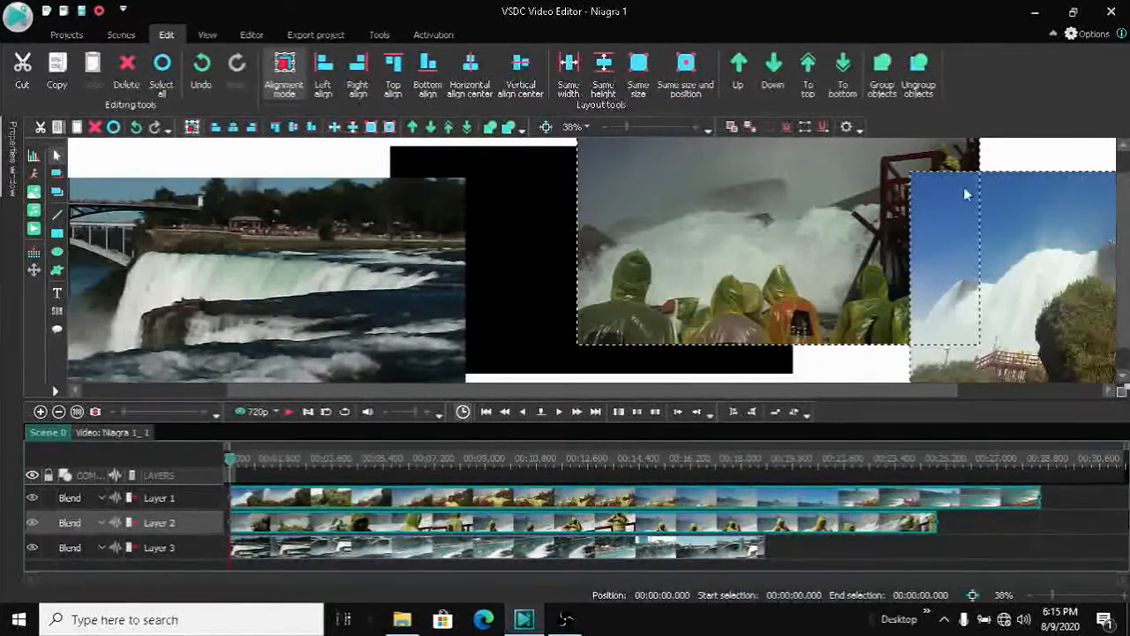
{"action": "mouse_move", "coordinate": [804, 222]}
{"action": "left_mouse_down"}
{"action": "mouse_move", "coordinate": [693, 281]}
{"action": "mouse_move", "coordinate": [792, 244]}
{"action": "mouse_move", "coordinate": [727, 256]}
{"action": "mouse_move", "coordinate": [860, 255]}
{"action": "mouse_move", "coordinate": [795, 247]}
{"action": "mouse_move", "coordinate": [775, 261]}
{"action": "mouse_move", "coordinate": [824, 231]}
{"action": "mouse_move", "coordinate": [795, 220]}
{"action": "left_mouse_up"}
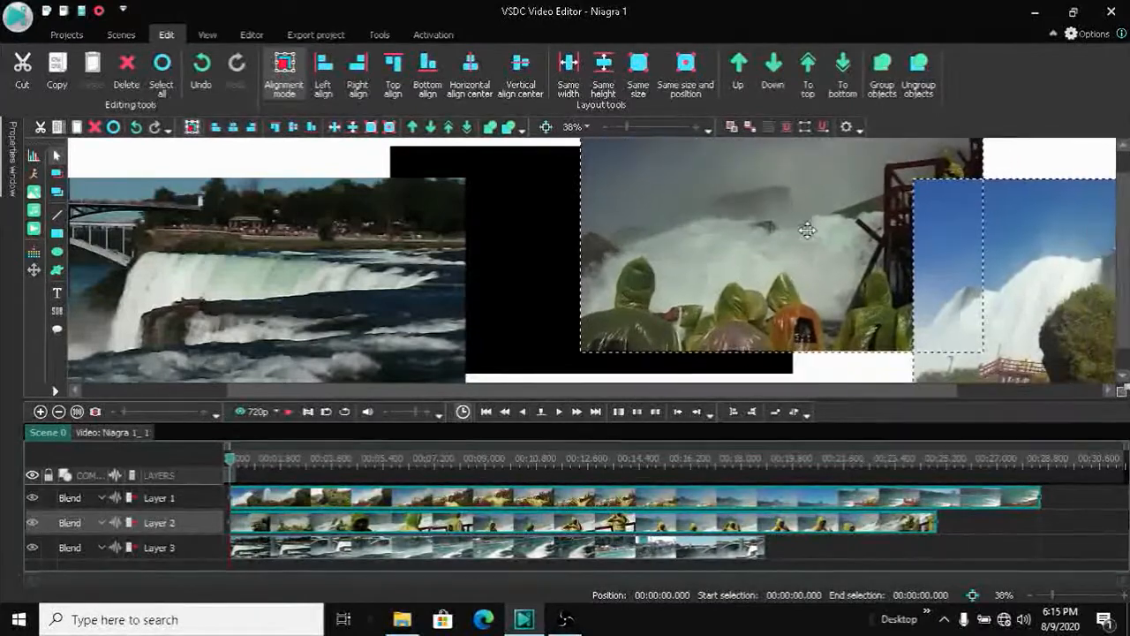
{"action": "left_click", "coordinate": [505, 254]}
{"action": "left_click", "coordinate": [507, 258]}
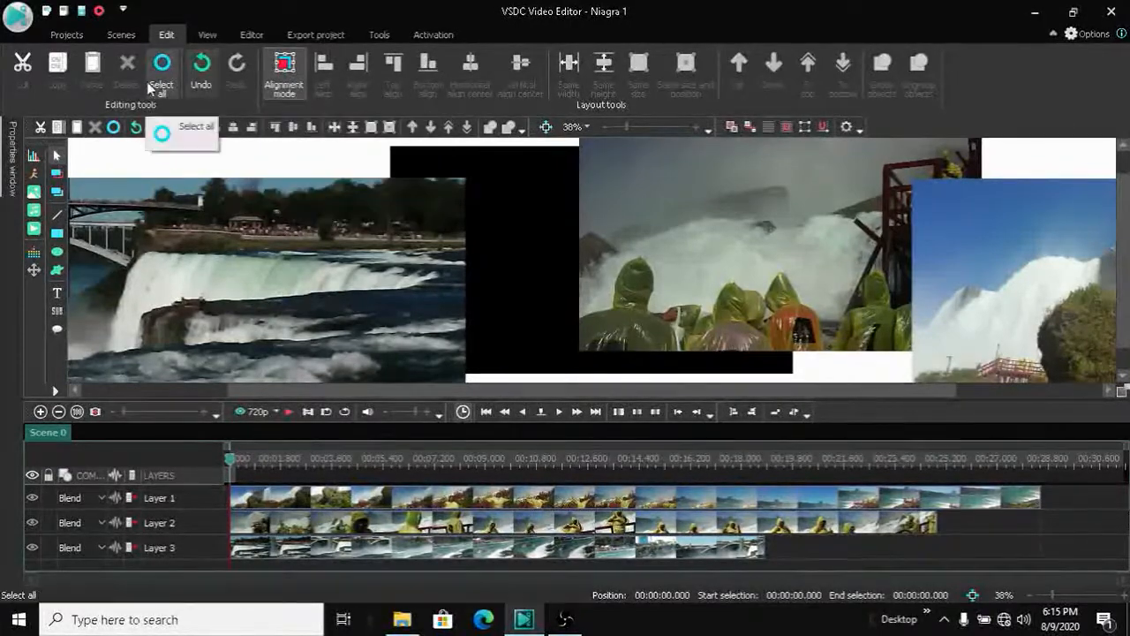
{"action": "left_click", "coordinate": [100, 502]}
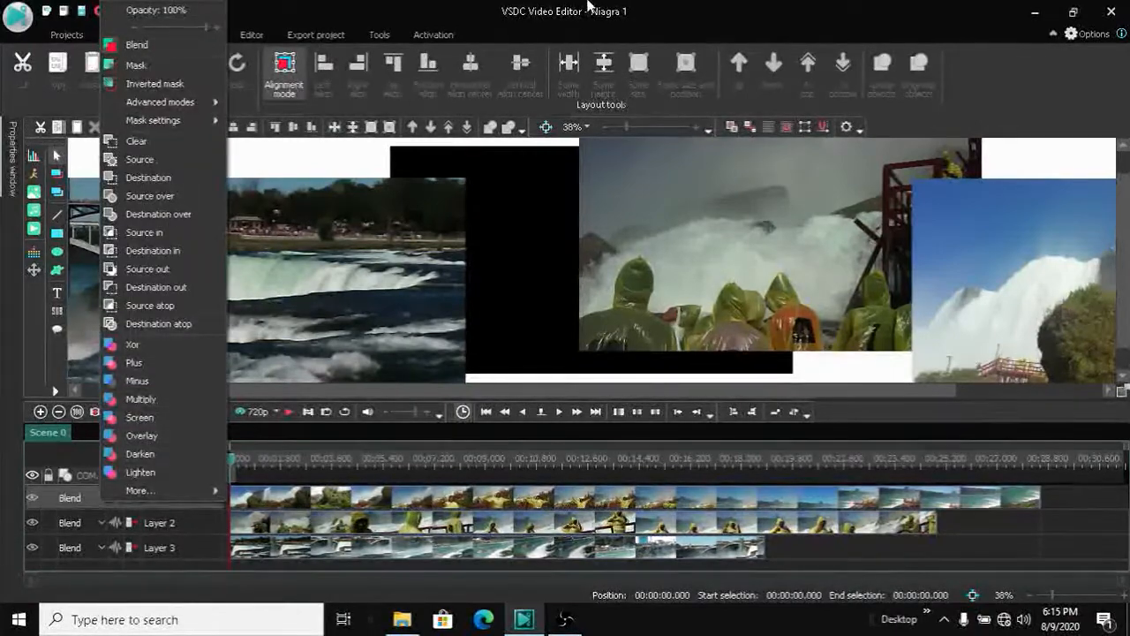
{"action": "left_click", "coordinate": [634, 9]}
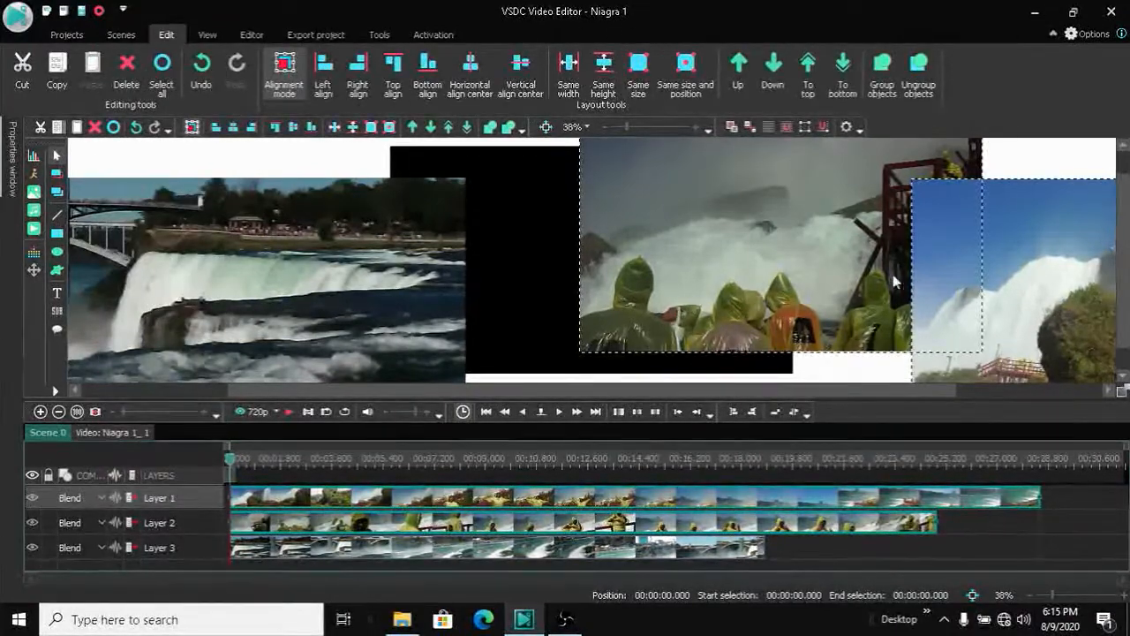
{"action": "left_click_drag", "start_coordinate": [880, 252], "coordinate": [830, 286]}
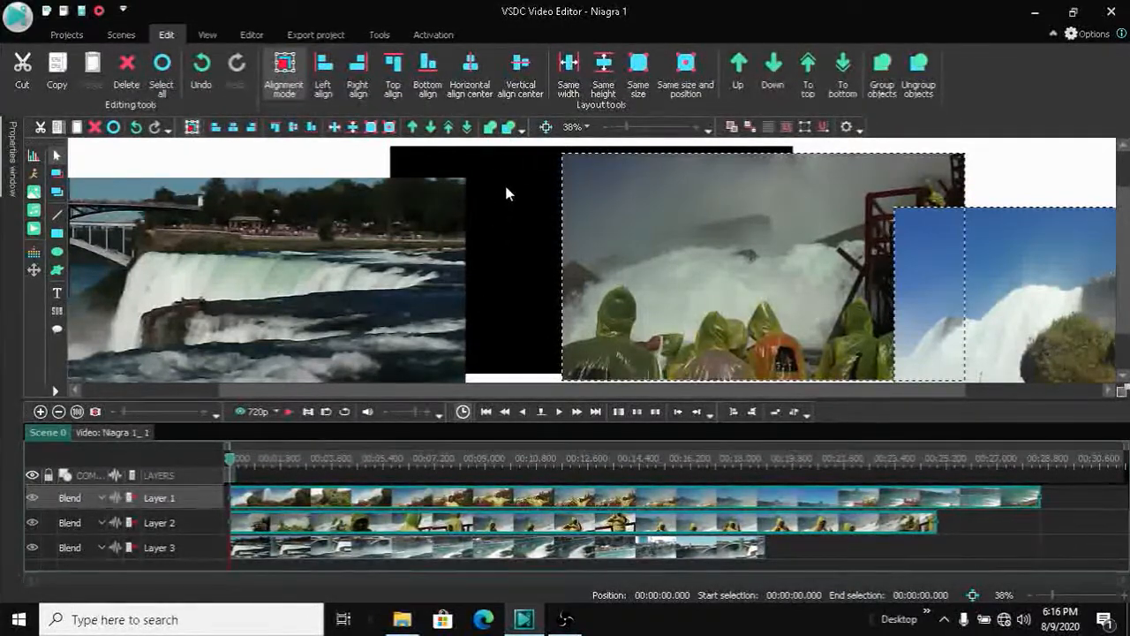
Ungroup the Niagra 1 and Niagra 2 clips, move the still-selected pair lower, and clear the selection
{"action": "left_click", "coordinate": [509, 130]}
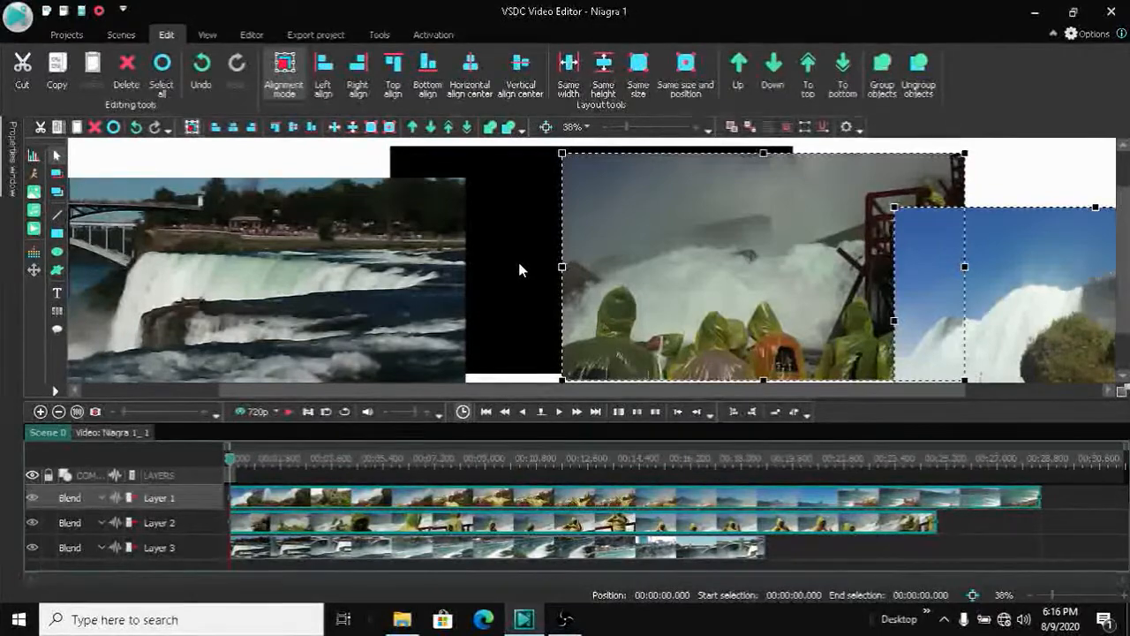
{"action": "left_click_drag", "start_coordinate": [738, 276], "coordinate": [735, 314]}
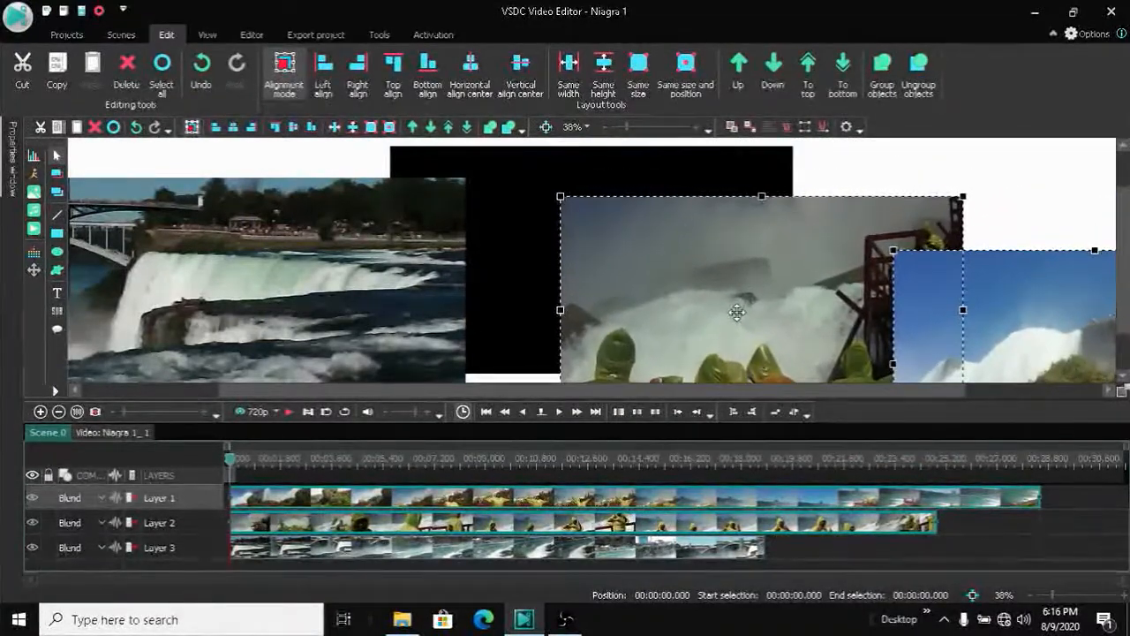
{"action": "left_click", "coordinate": [507, 130]}
{"action": "left_click", "coordinate": [370, 251]}
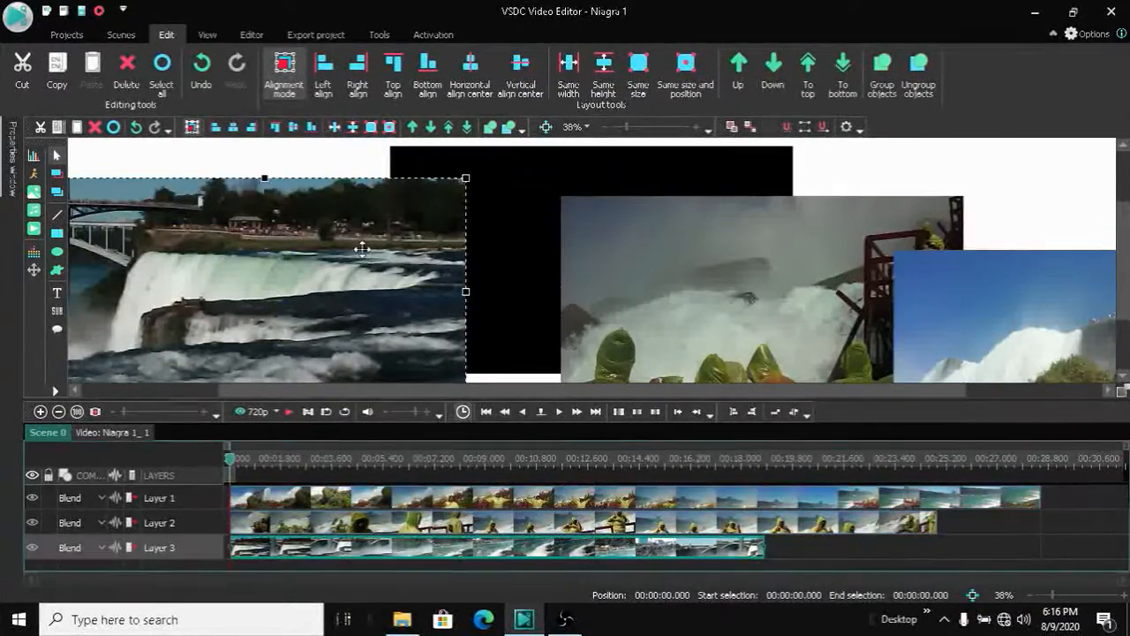
{"action": "left_click", "coordinate": [505, 169]}
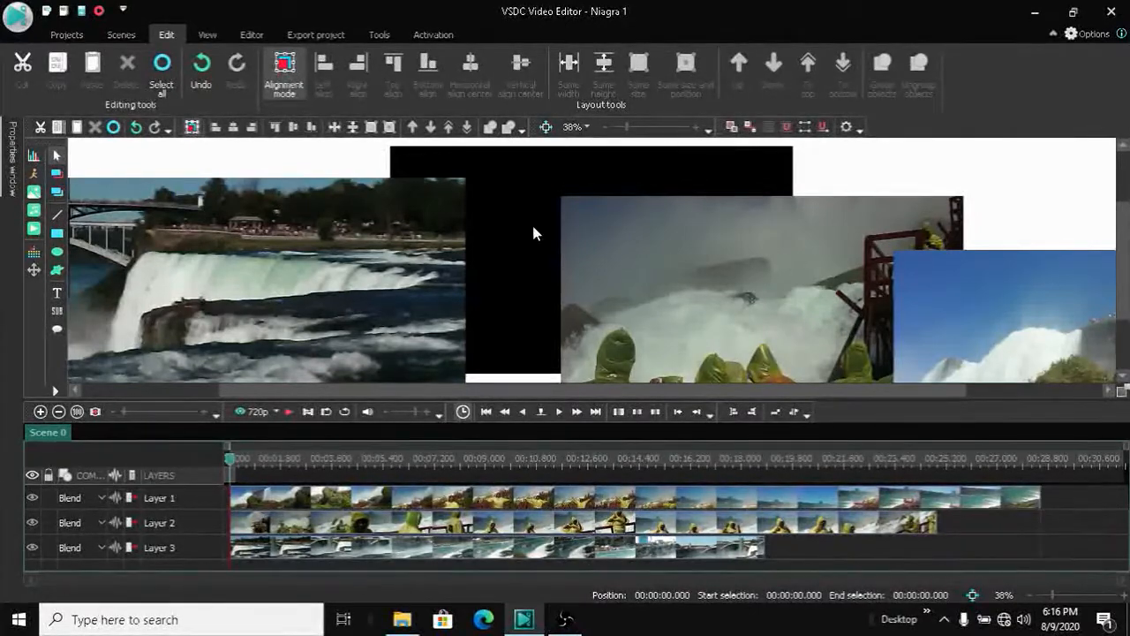
Reposition the Niagra 2 and Niagra 1 clips independently, leaving Niagra 1 lower than Niagra 2, and deselect them
{"action": "left_click_drag", "start_coordinate": [737, 247], "coordinate": [662, 226]}
{"action": "left_click_drag", "start_coordinate": [1047, 296], "coordinate": [1033, 206]}
{"action": "left_click_drag", "start_coordinate": [973, 253], "coordinate": [984, 356]}
{"action": "left_click_drag", "start_coordinate": [681, 242], "coordinate": [750, 229]}
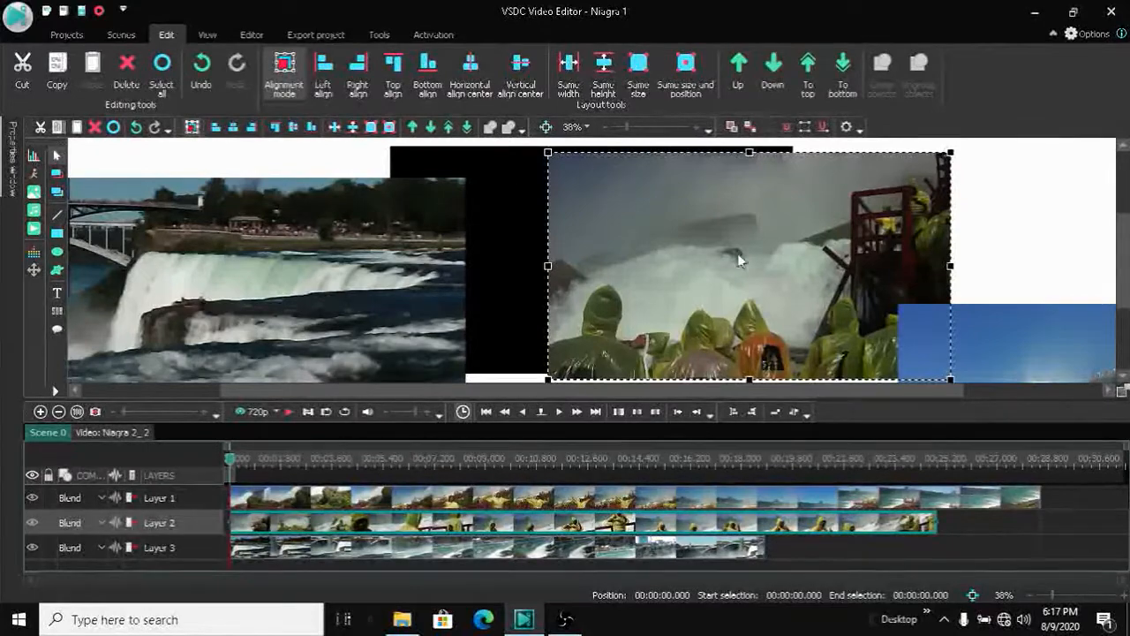
{"action": "left_click", "coordinate": [1069, 235]}
Group all three Niagra clips and move the whole group to the left and slightly up
{"action": "left_click", "coordinate": [913, 275]}
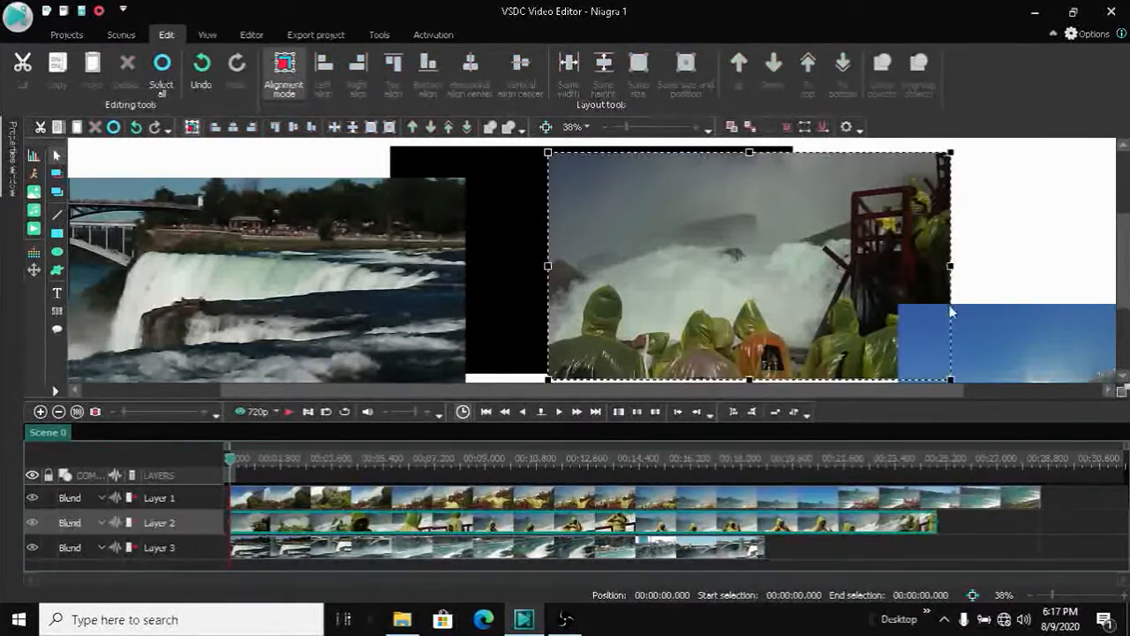
{"action": "left_click", "coordinate": [987, 339], "text": "ctrl"}
{"action": "left_click", "coordinate": [393, 268], "text": "ctrl"}
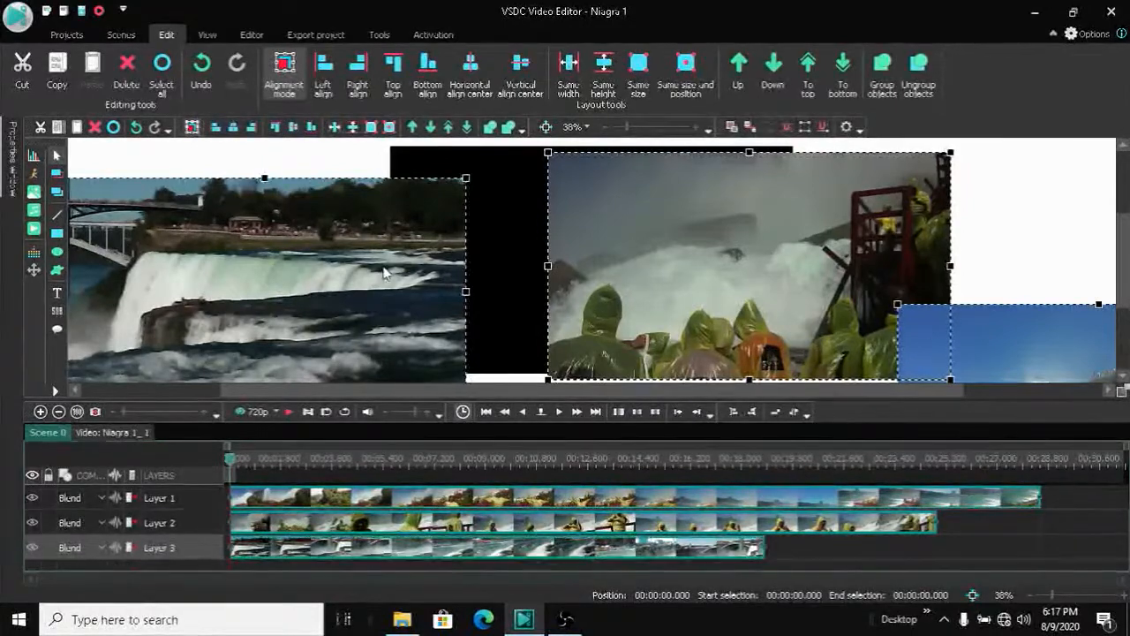
{"action": "left_click", "coordinate": [490, 127]}
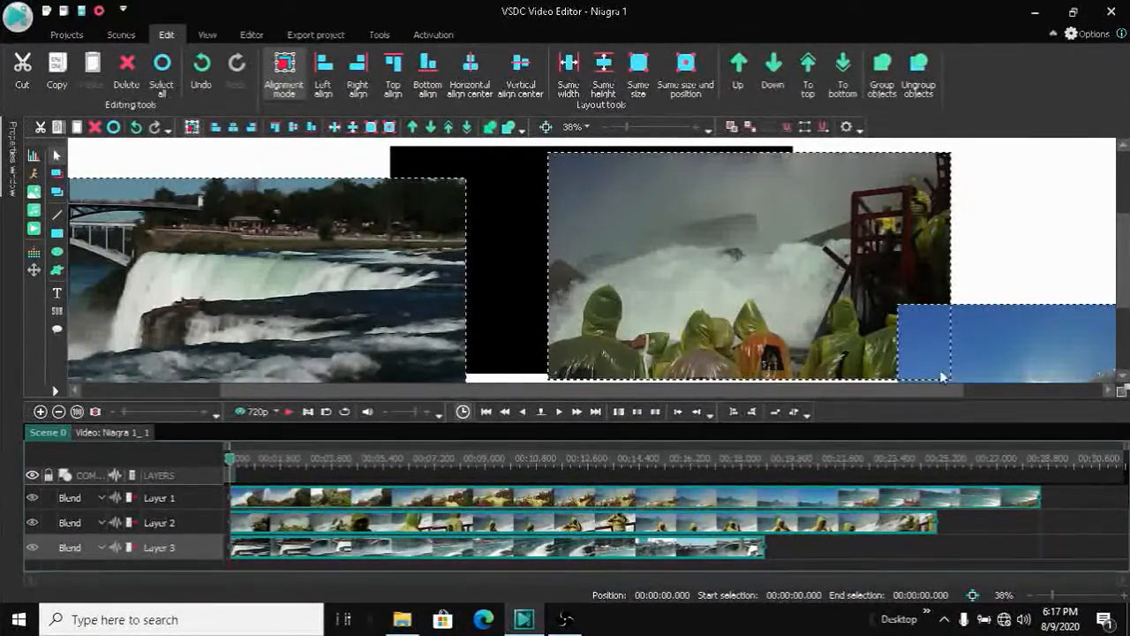
{"action": "left_click_drag", "start_coordinate": [964, 335], "coordinate": [875, 321]}
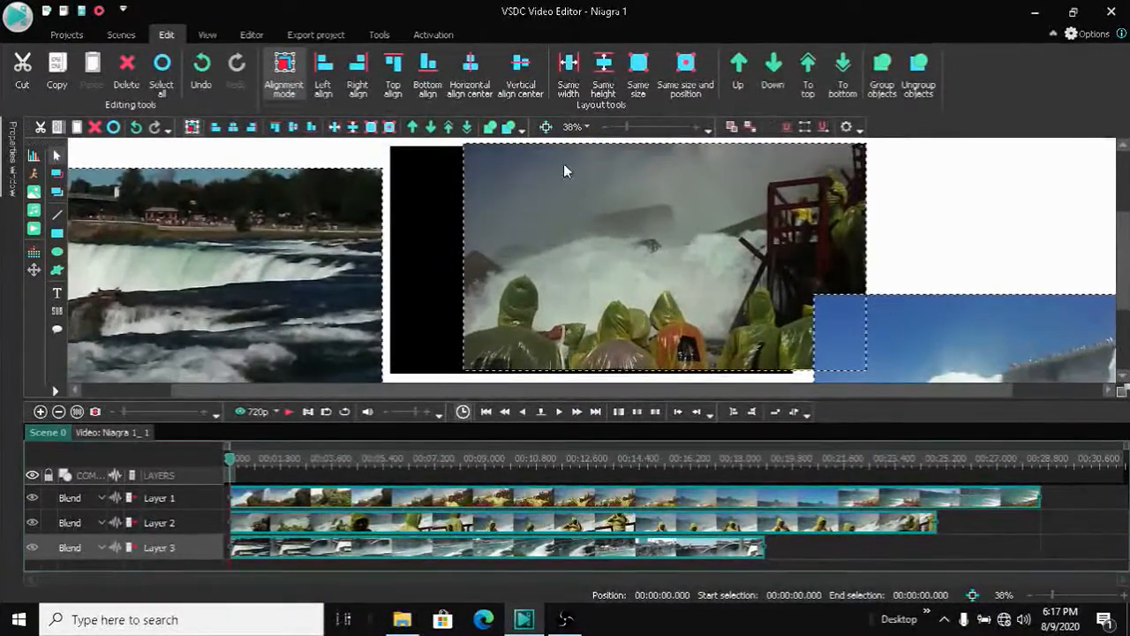
Ungroup the three Niagra clips and move each separately: Niagra 1 up and right, Niagra 2 down and left, Niagra 3 slightly right
{"action": "left_click", "coordinate": [508, 130]}
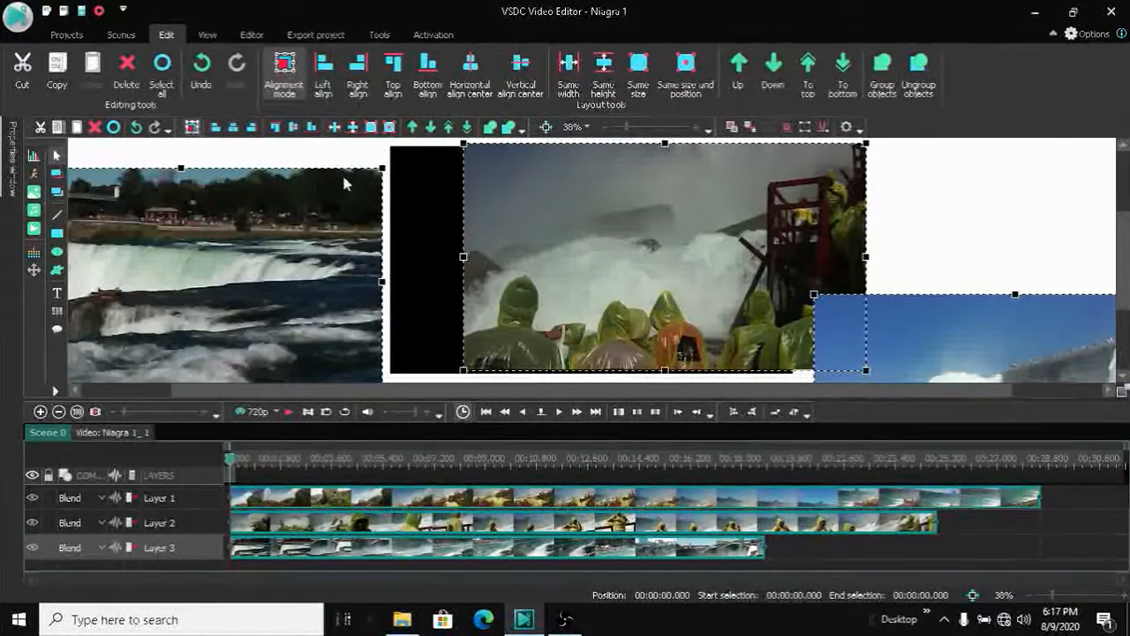
{"action": "left_click", "coordinate": [923, 176]}
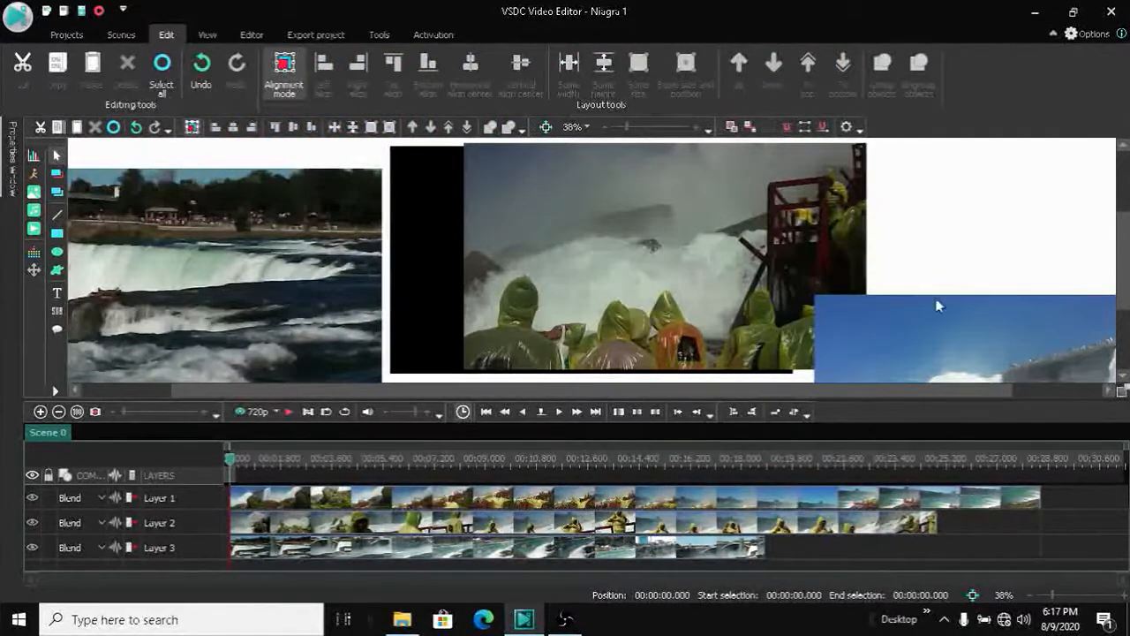
{"action": "left_click_drag", "start_coordinate": [951, 334], "coordinate": [1011, 236]}
{"action": "left_click_drag", "start_coordinate": [504, 217], "coordinate": [480, 258]}
{"action": "left_click_drag", "start_coordinate": [283, 181], "coordinate": [260, 210]}
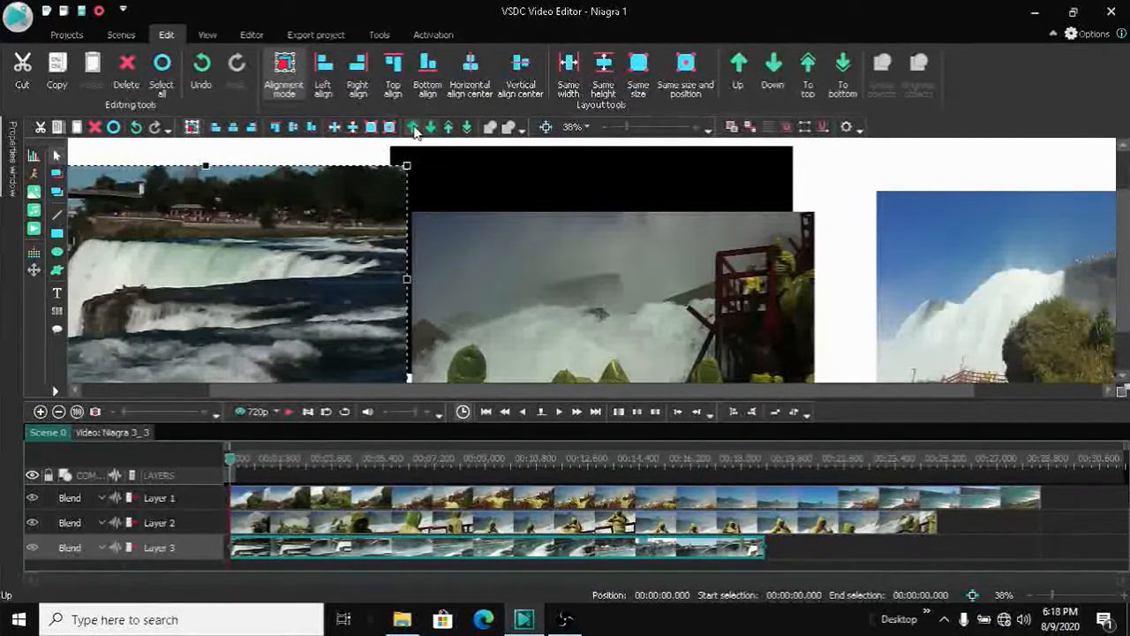
{"action": "left_click", "coordinate": [513, 168]}
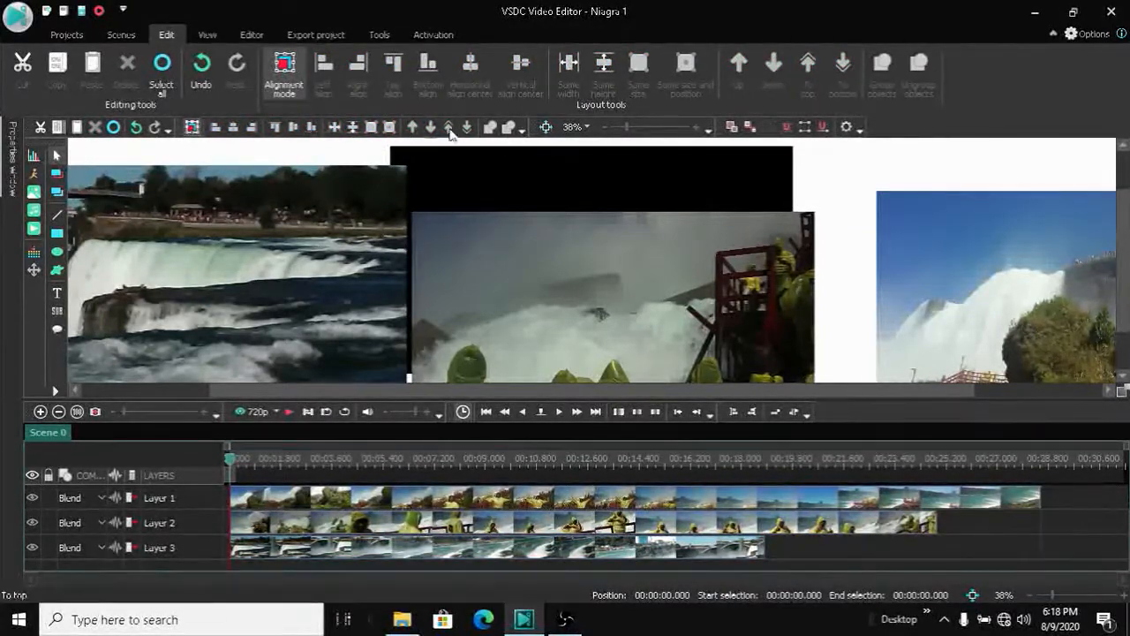
Review the Editing tools toolbar entries, and hide and restore the Alignment mode button among the Layout tools
{"action": "left_click", "coordinate": [522, 131]}
{"action": "mouse_move", "coordinate": [513, 150]}
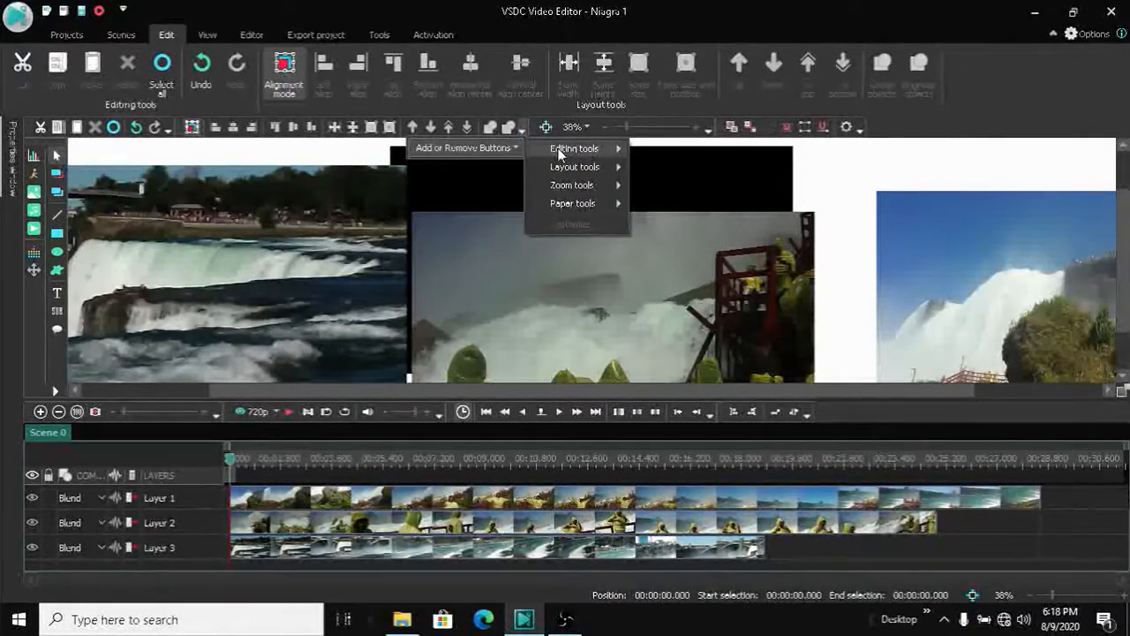
{"action": "mouse_move", "coordinate": [558, 152]}
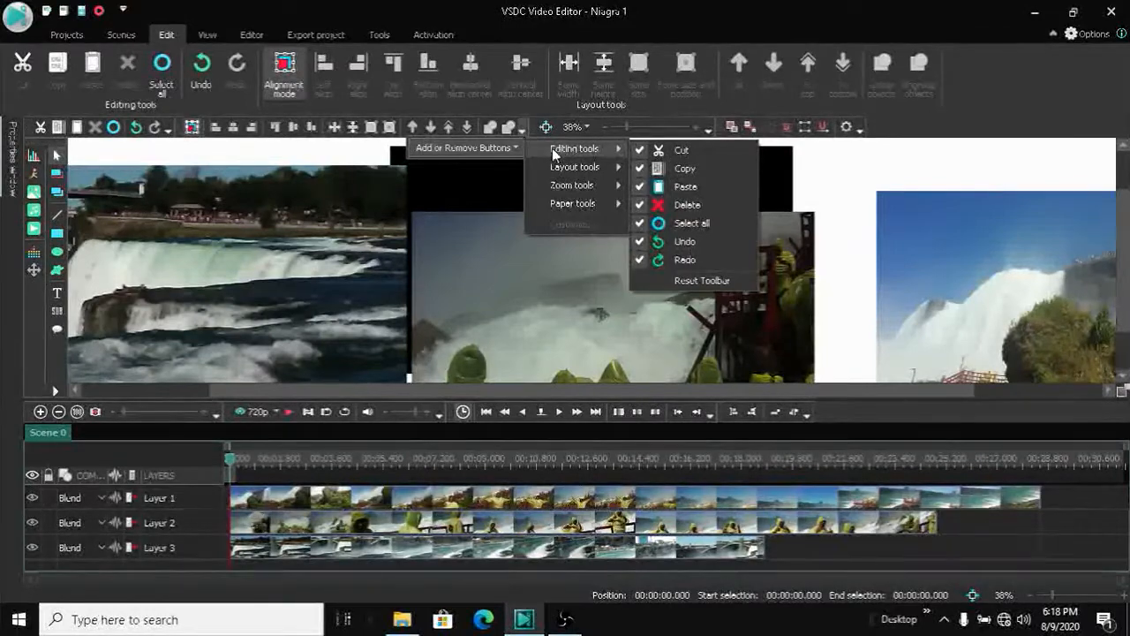
{"action": "left_click", "coordinate": [971, 166]}
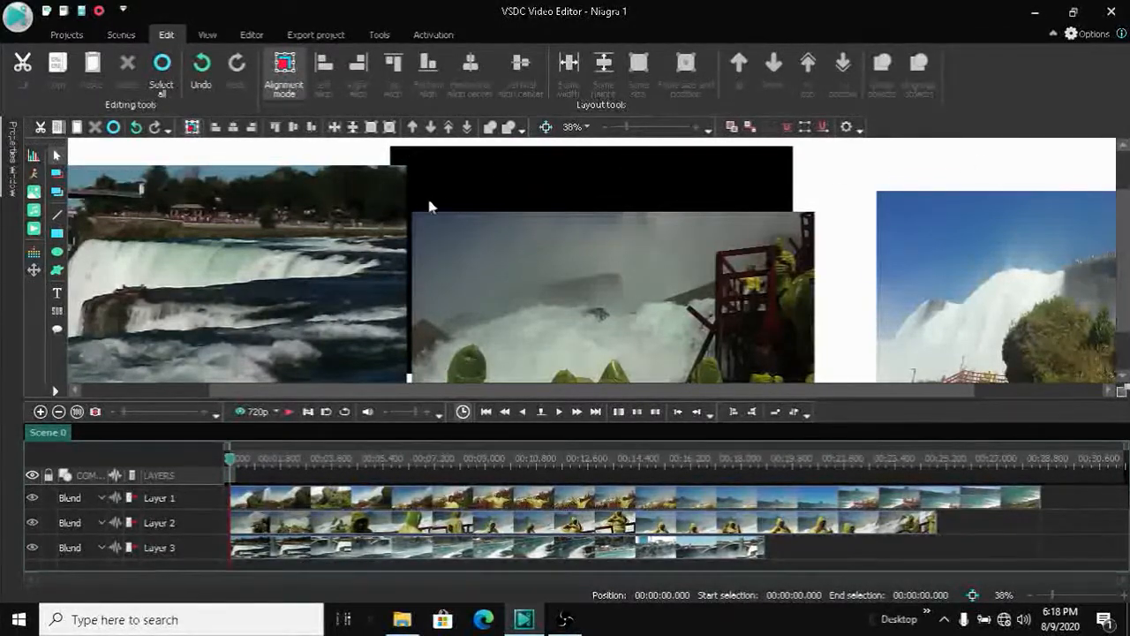
{"action": "left_click", "coordinate": [521, 129]}
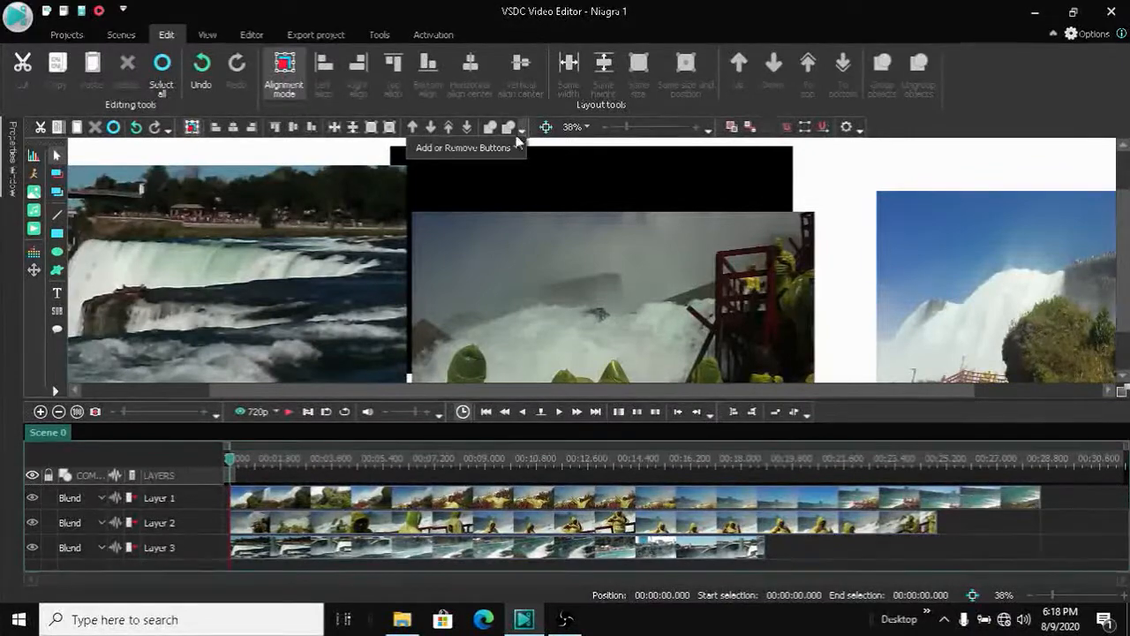
{"action": "mouse_move", "coordinate": [508, 151]}
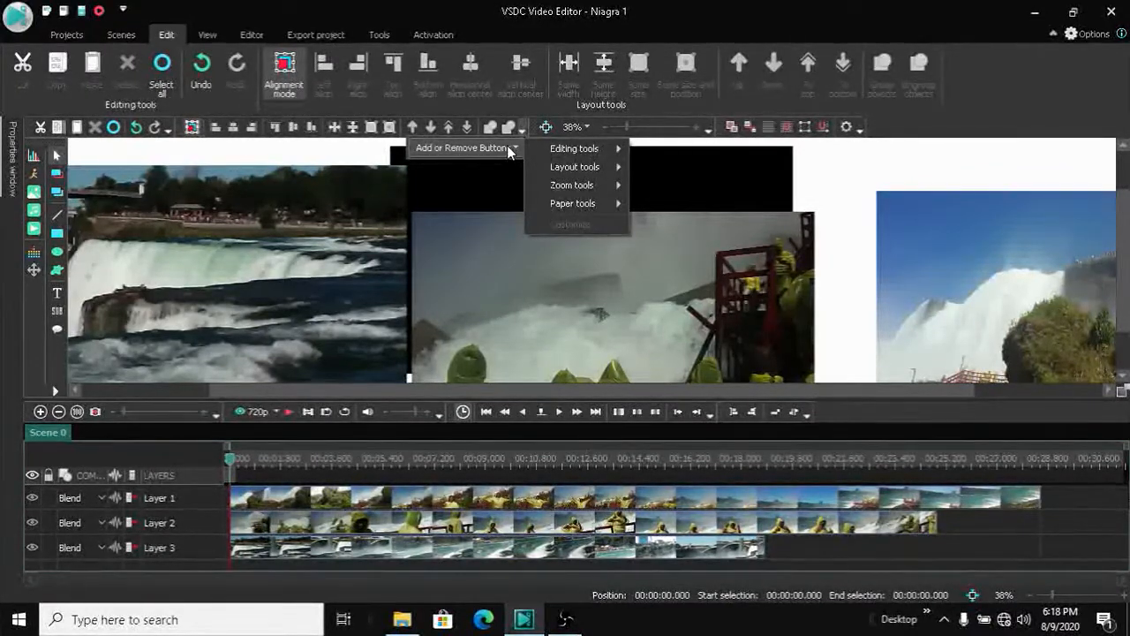
{"action": "mouse_move", "coordinate": [567, 169]}
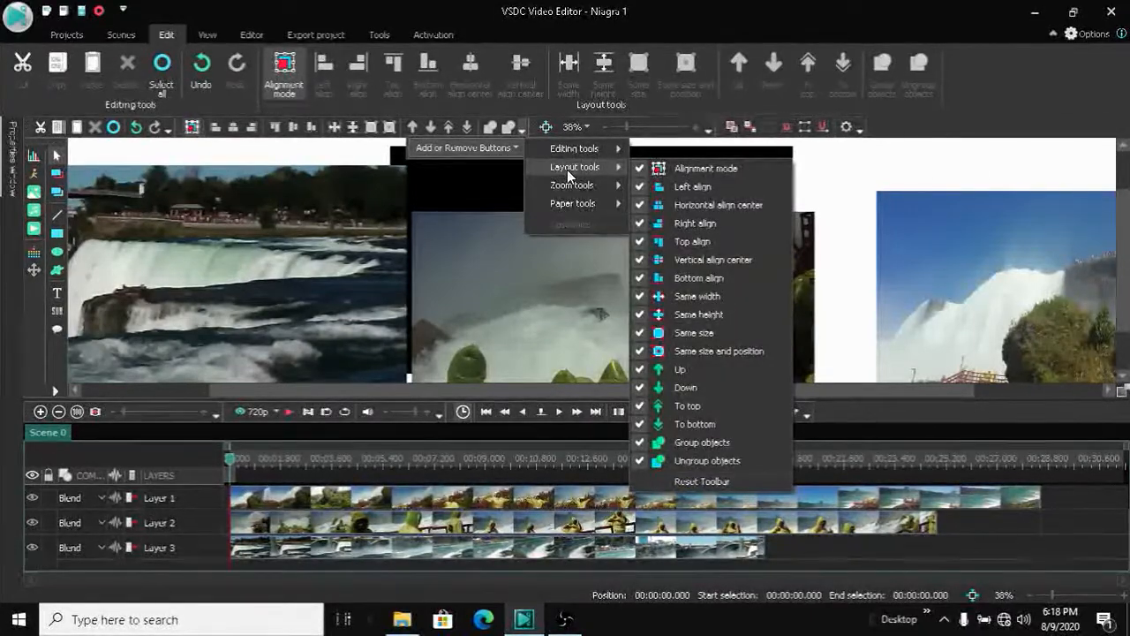
{"action": "left_click", "coordinate": [642, 171]}
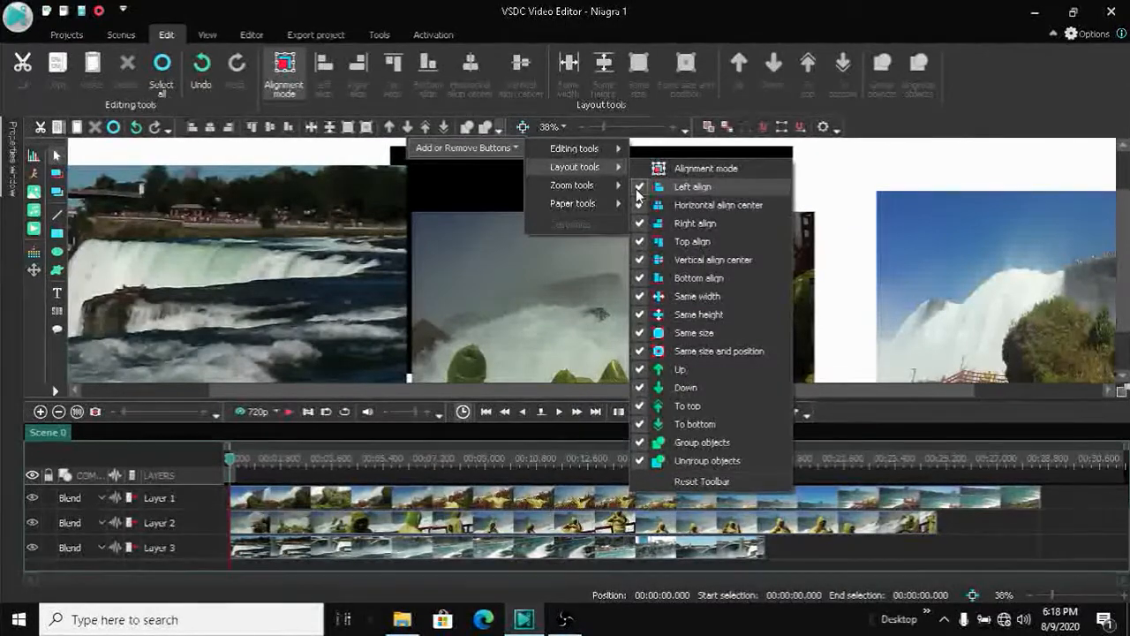
{"action": "left_click", "coordinate": [639, 170]}
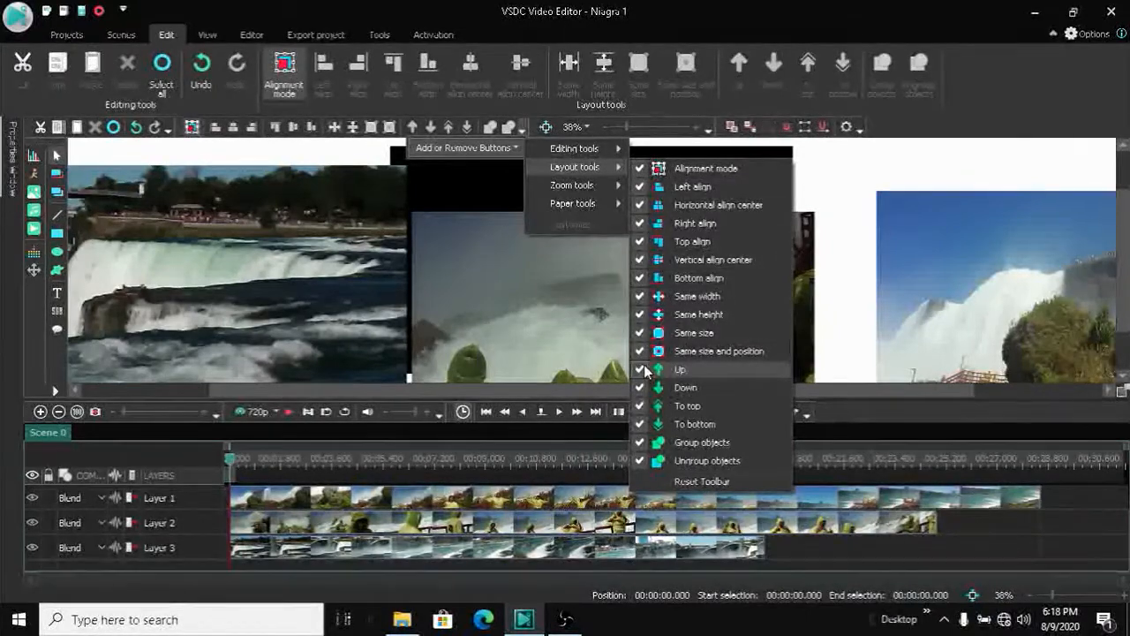
Remove the Group objects and Ungroup objects buttons from the Layout tools toolbar
{"action": "left_click", "coordinate": [640, 444]}
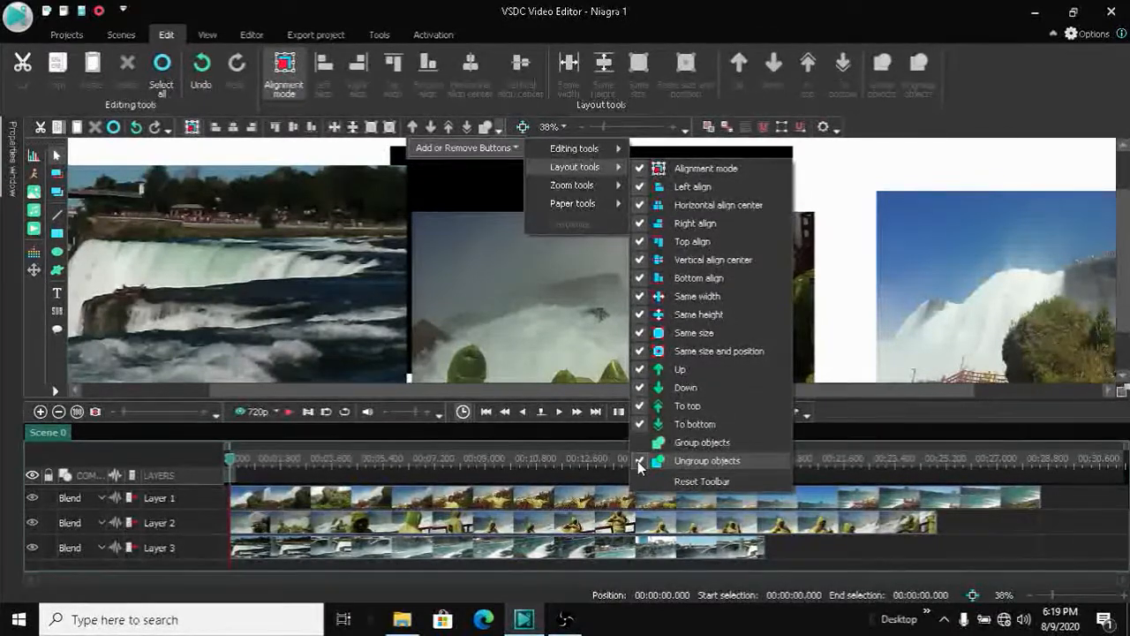
{"action": "left_click", "coordinate": [638, 461]}
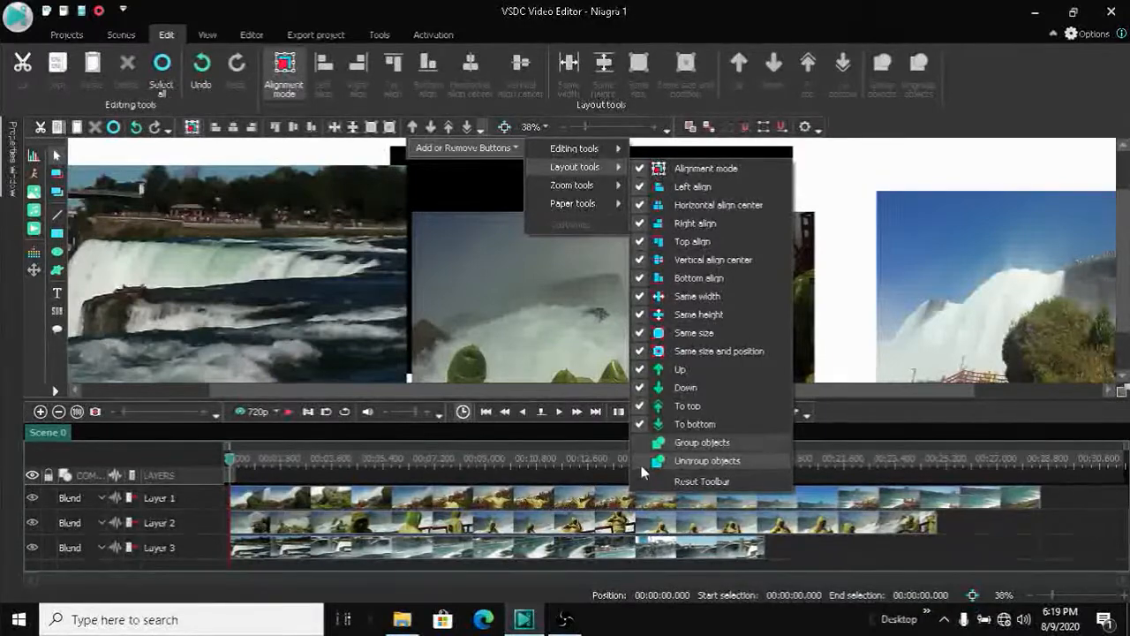
{"action": "left_click", "coordinate": [442, 118]}
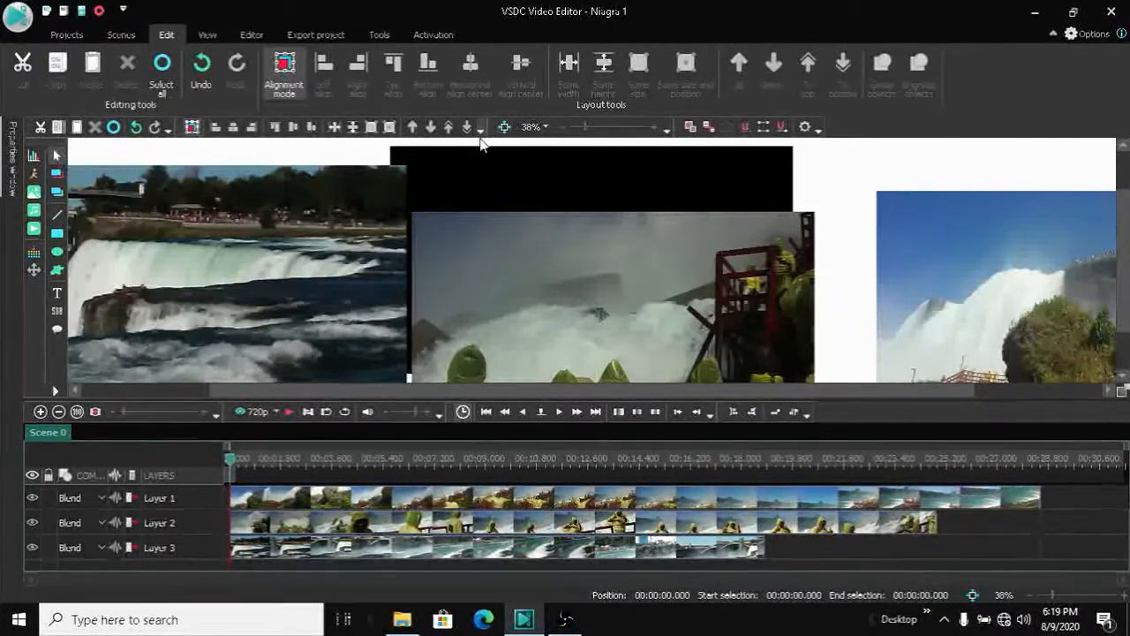
Add the Group objects and Ungroup objects buttons back to the Layout tools toolbar
{"action": "mouse_move", "coordinate": [467, 151]}
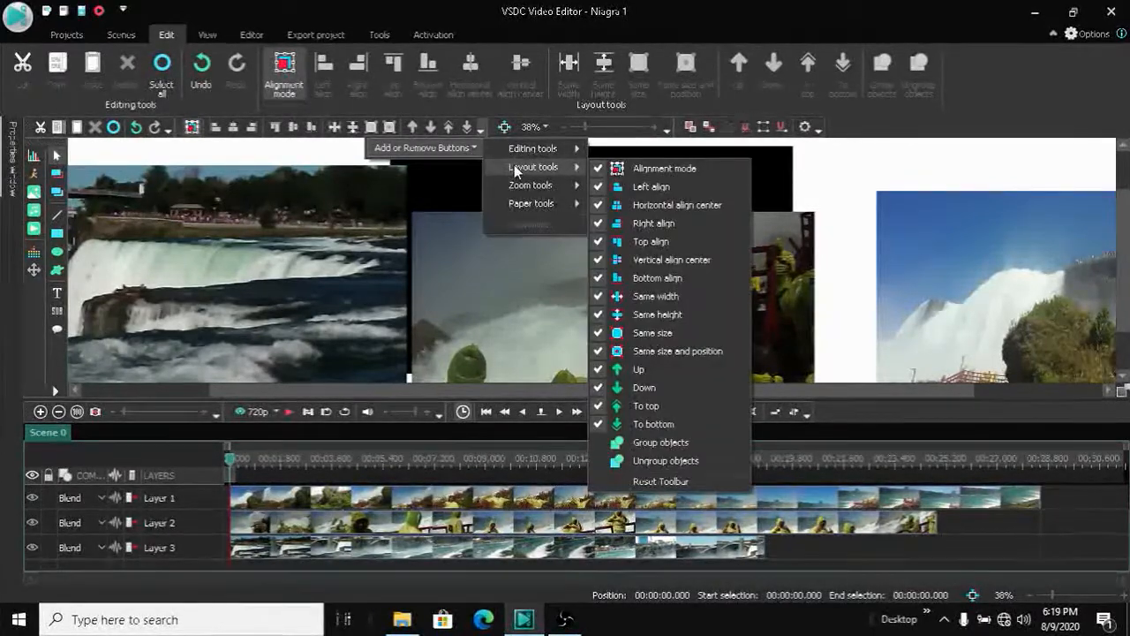
{"action": "left_click", "coordinate": [602, 444]}
{"action": "left_click", "coordinate": [600, 460]}
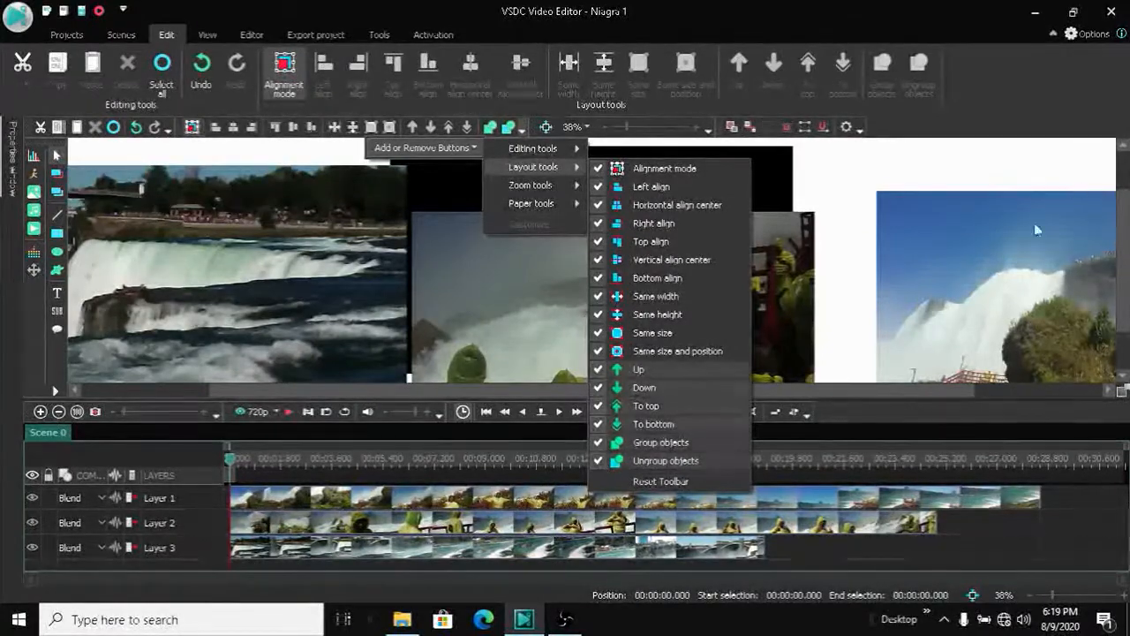
{"action": "left_click", "coordinate": [1031, 118]}
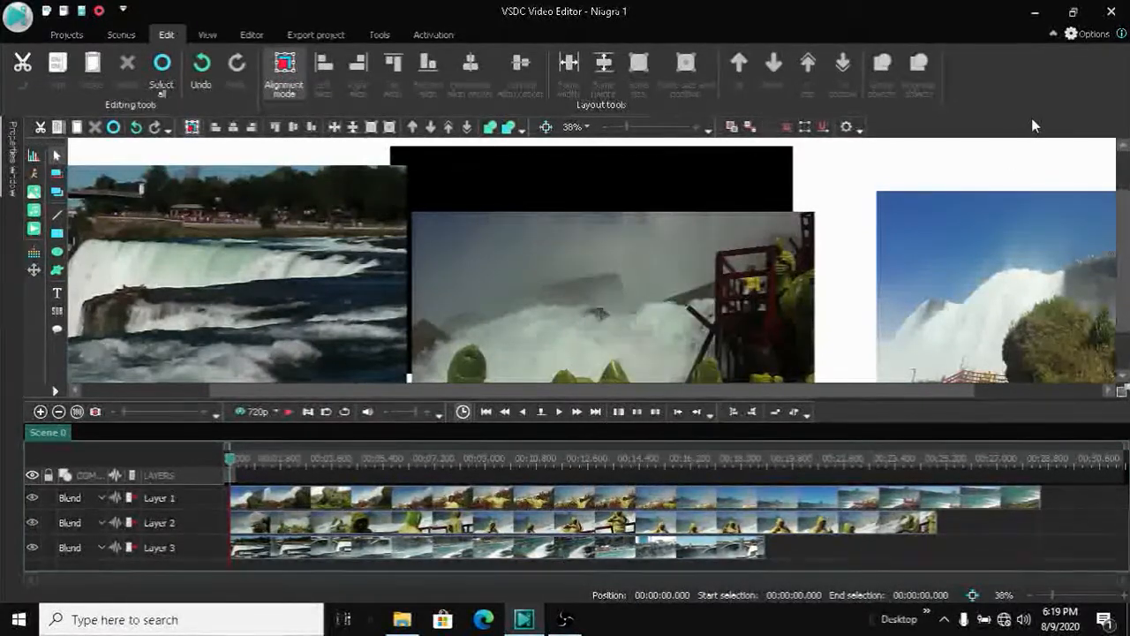